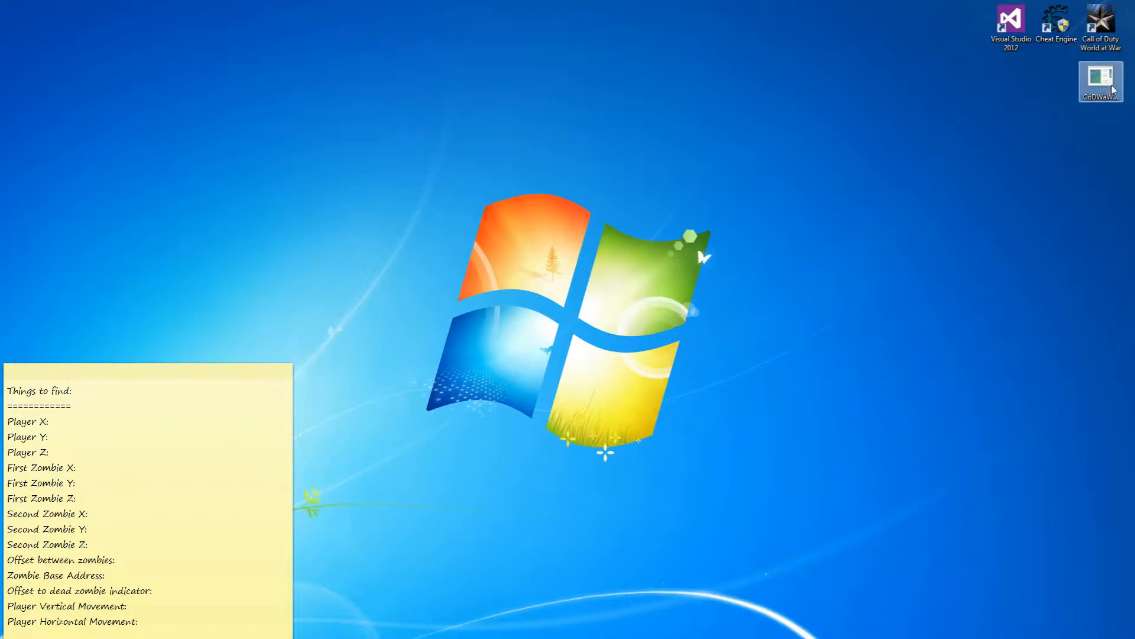
Place the memory hacker console at upper right, then launch Call of Duty: World at War and skip its intro.
drag(1134, 58, 906, 71)
double_click(1097, 26)
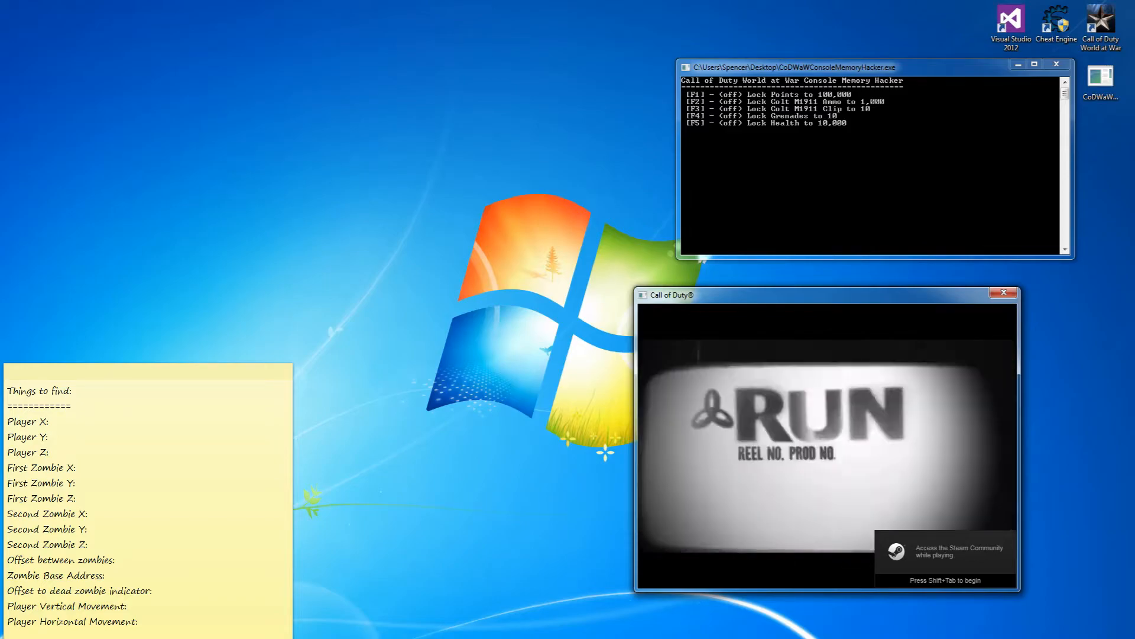
key(Escape)
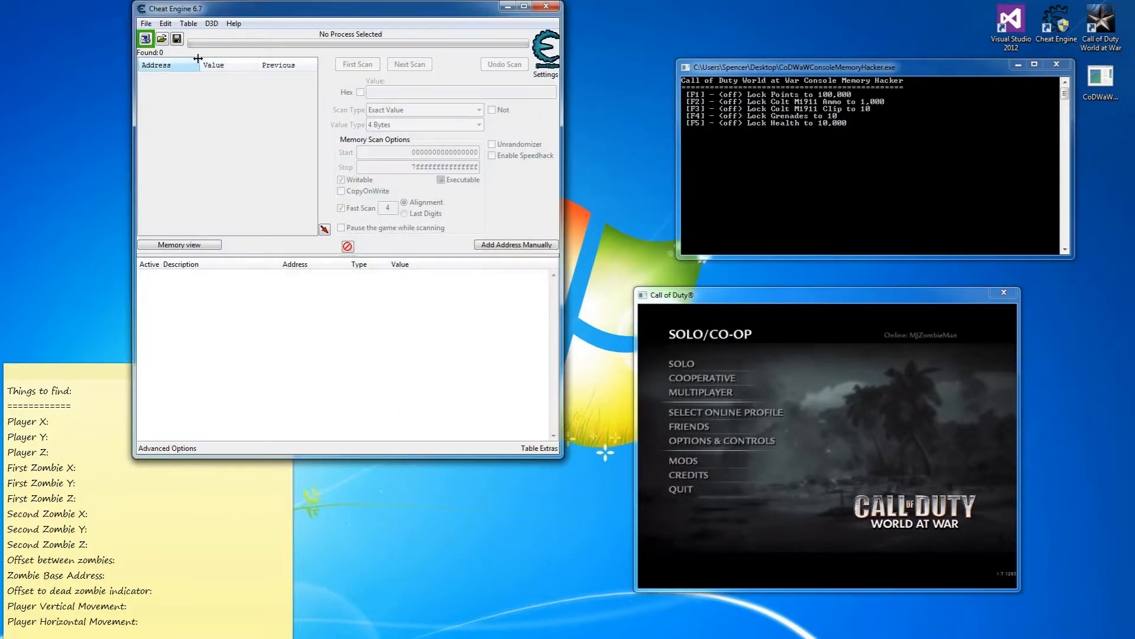
Attach Cheat Engine to the Call of Duty process and load its saved table.
click(144, 40)
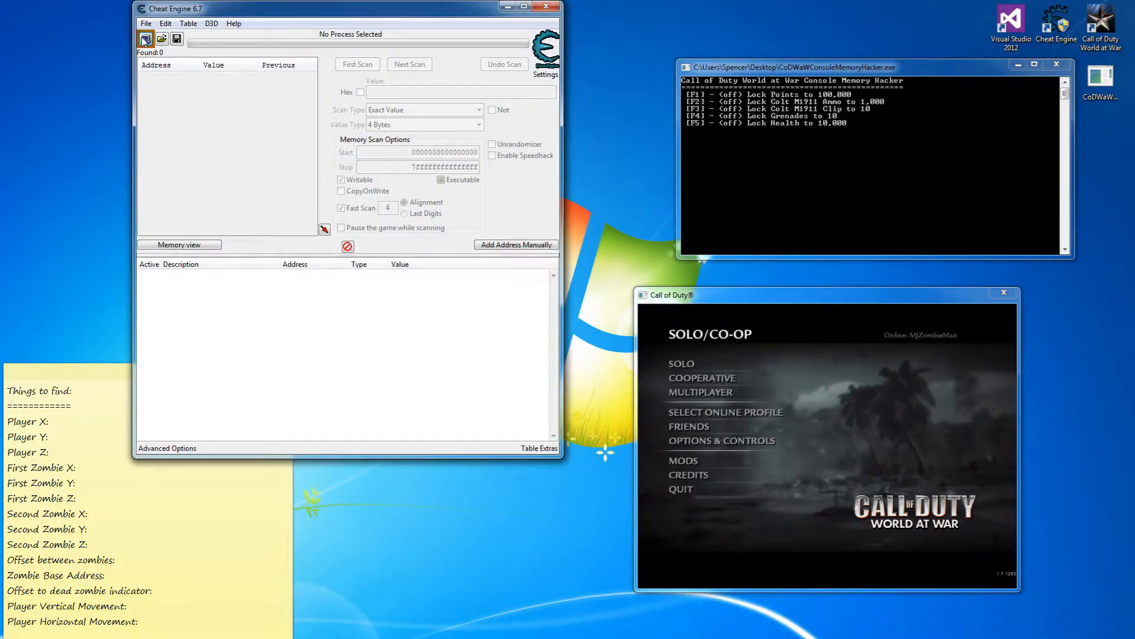
click(248, 373)
double_click(249, 374)
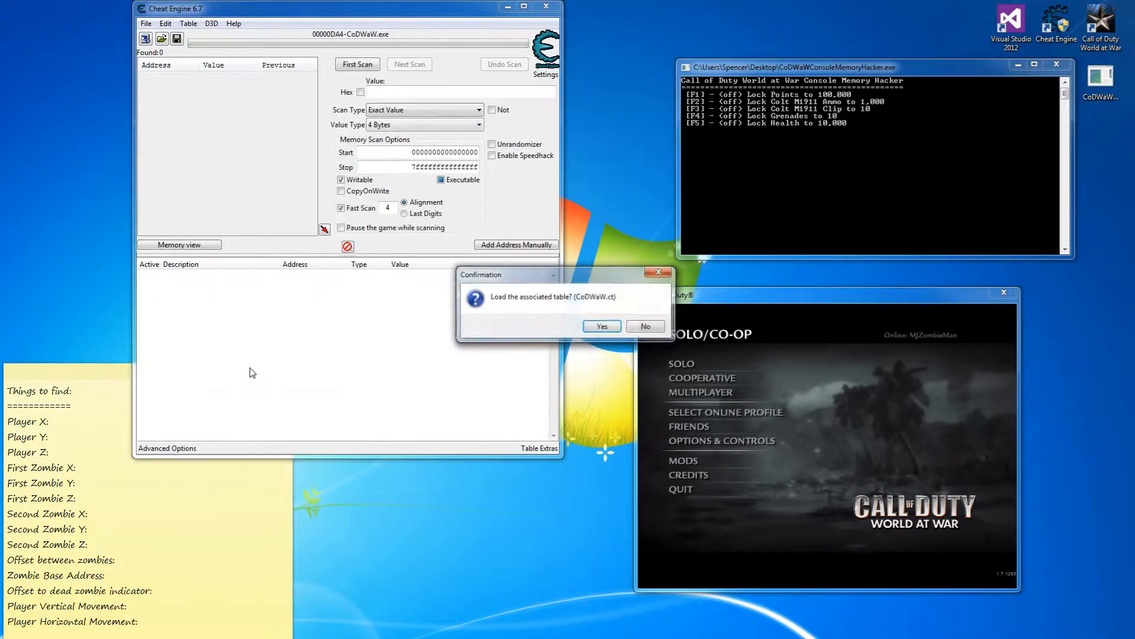
click(602, 326)
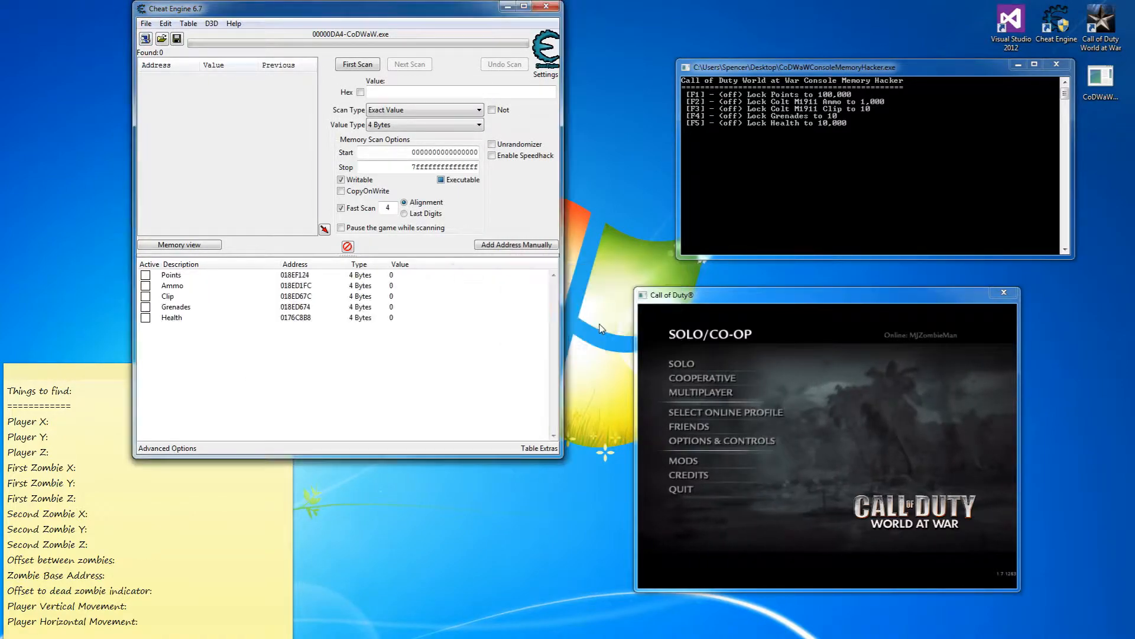
Start the Nazi Zombies Der Riese map from the solo menu and return to Cheat Engine.
click(676, 364)
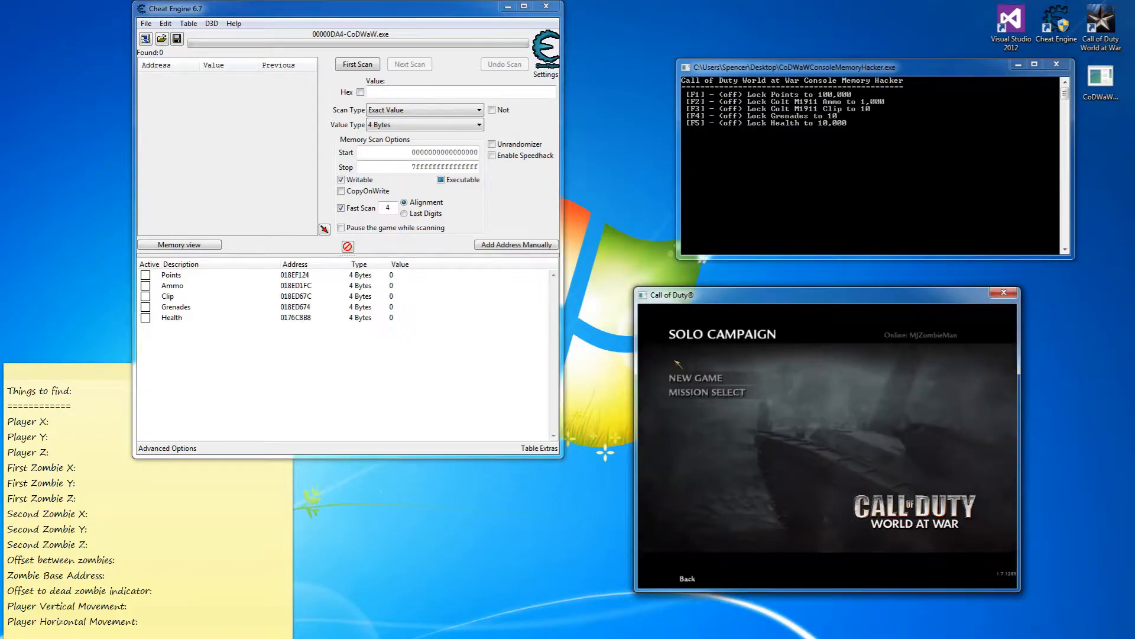
click(689, 392)
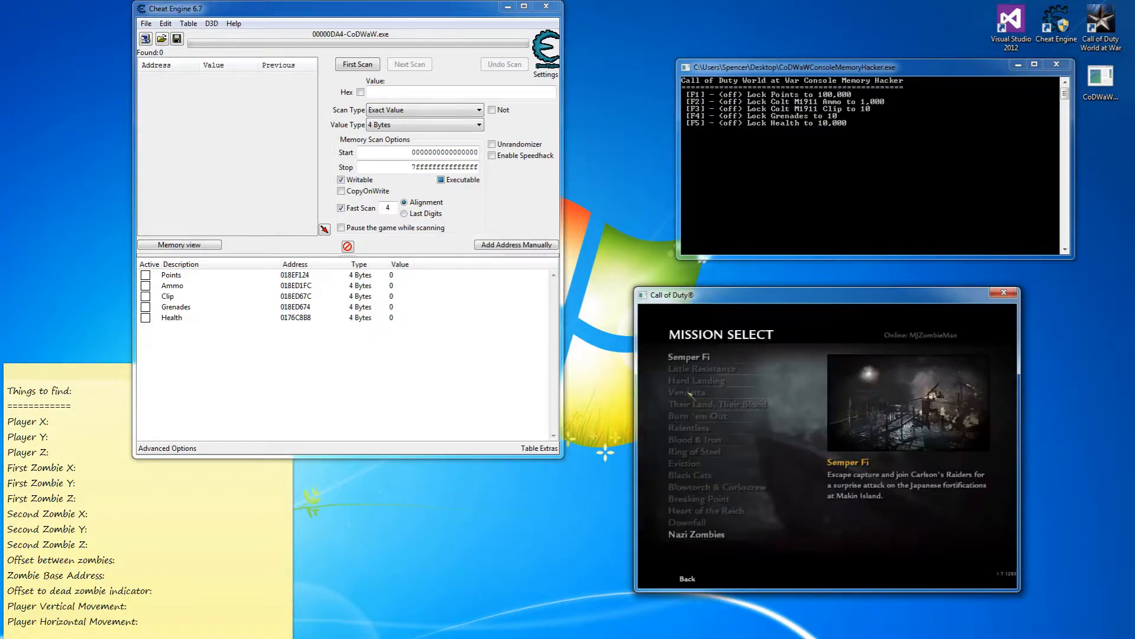
click(696, 536)
click(687, 410)
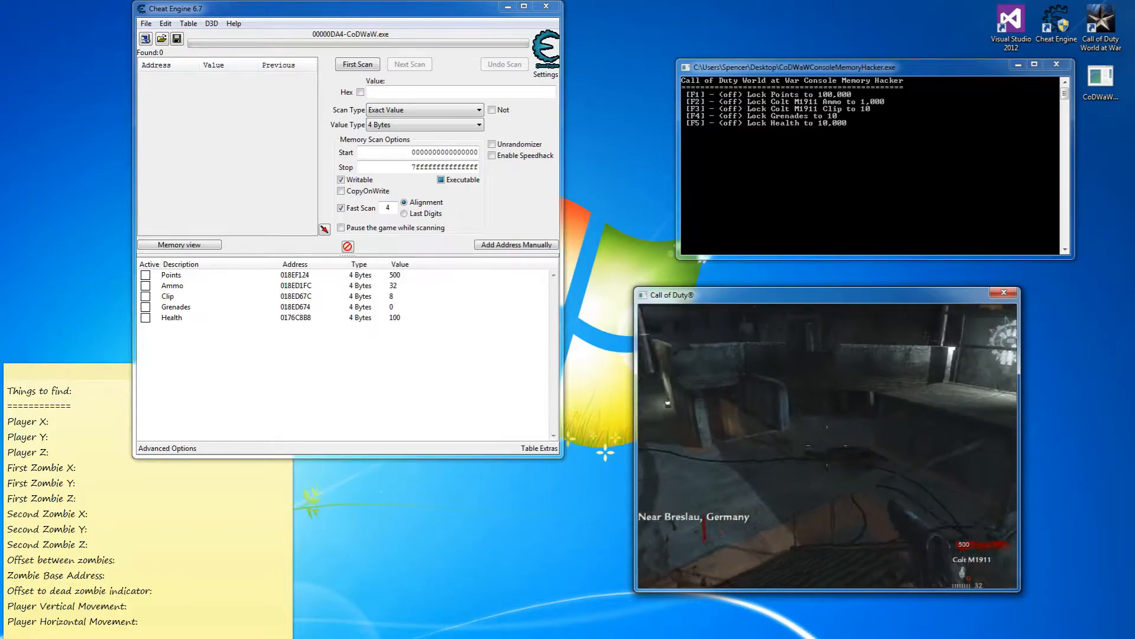
key(alt+Tab)
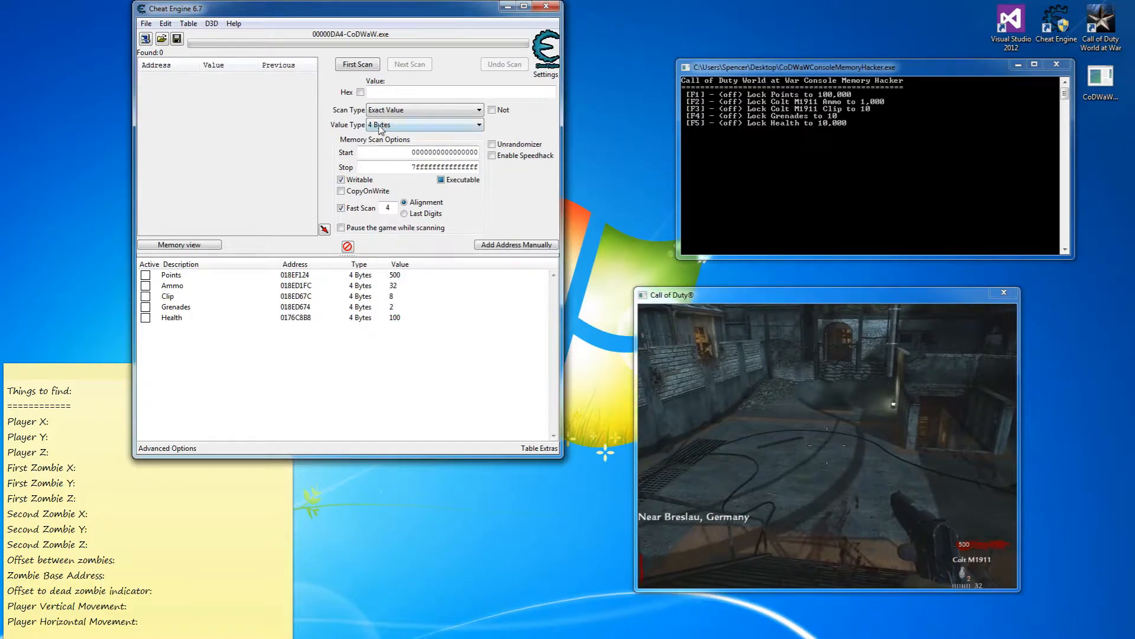
Run a first Float scan for an unknown initial value.
click(414, 125)
click(390, 180)
click(390, 110)
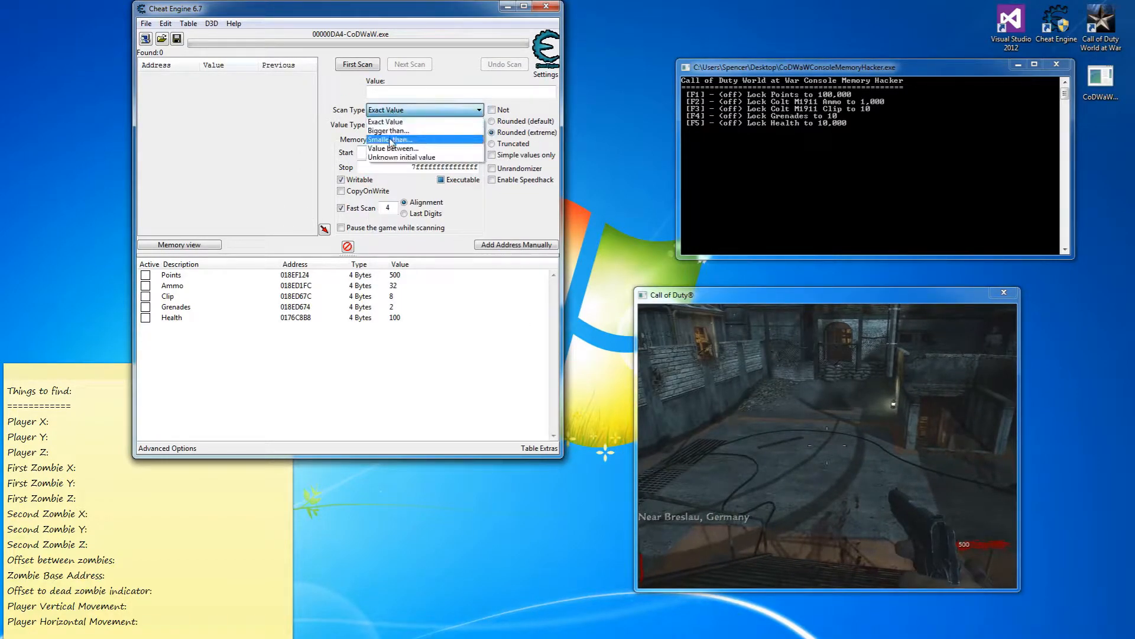
click(394, 155)
click(354, 66)
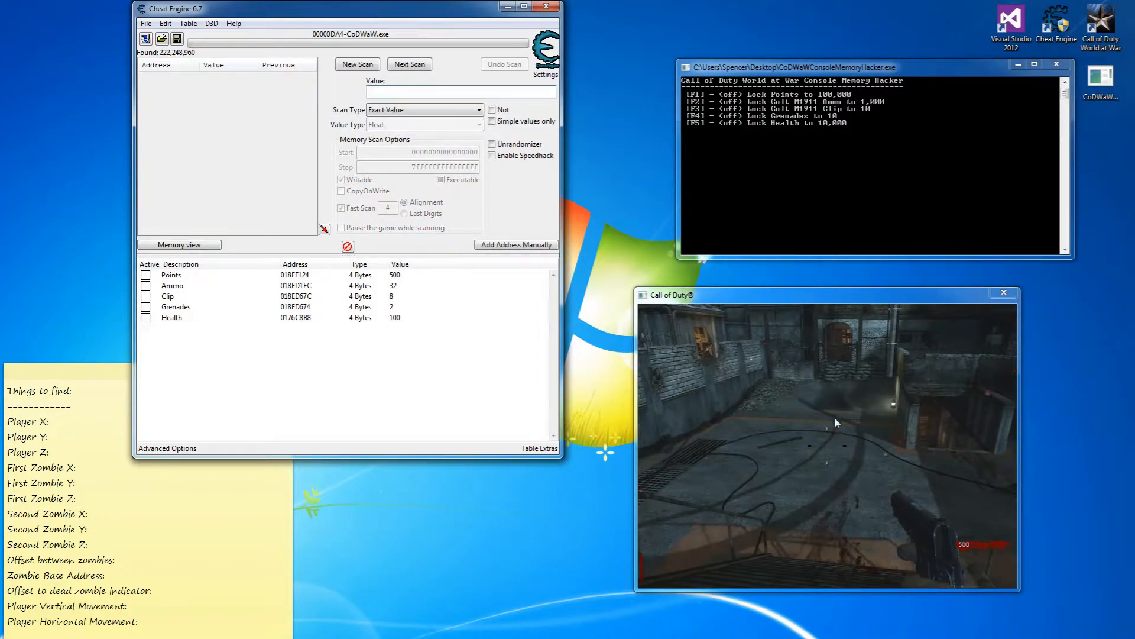
Filter with repeated decreased-value, then increased-value scans as the player's height changes in-game.
click(821, 430)
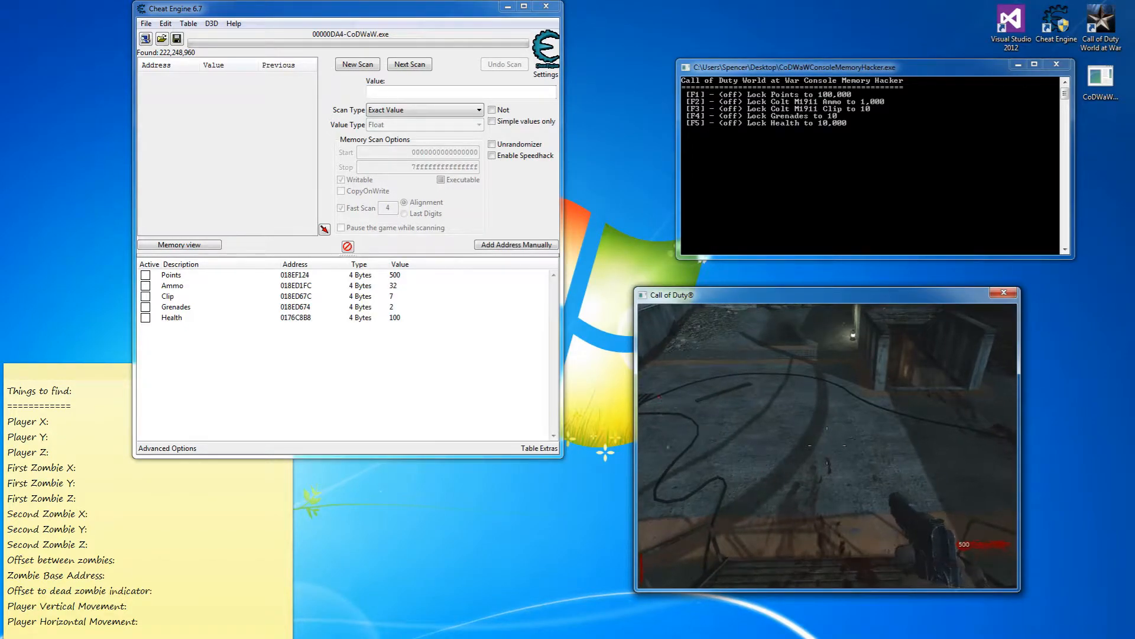
key(F7)
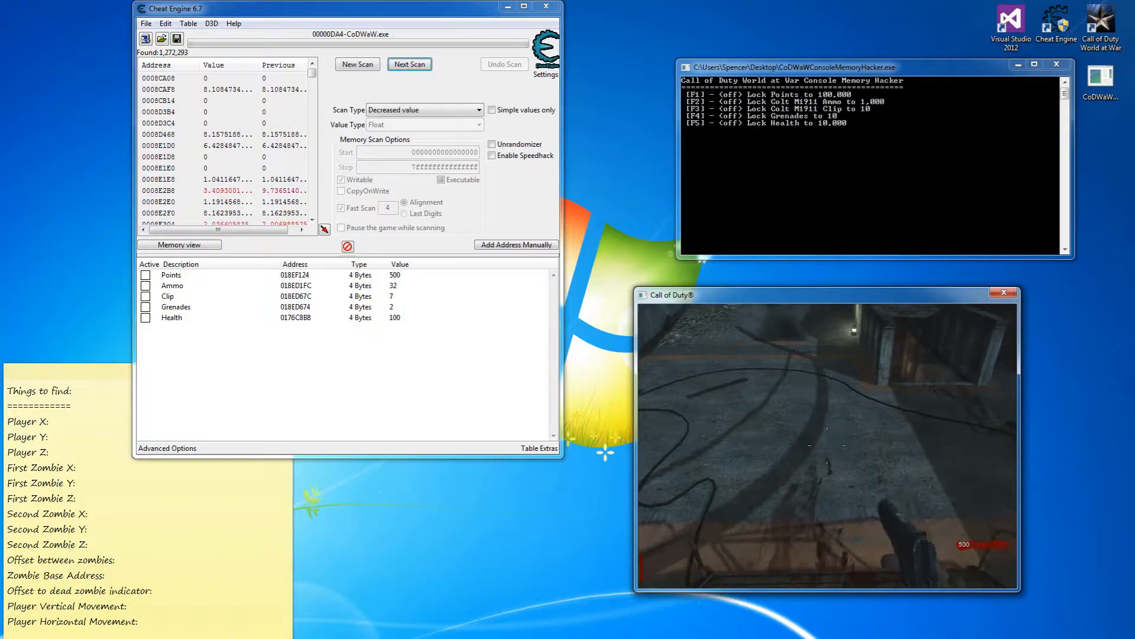
key(F7)
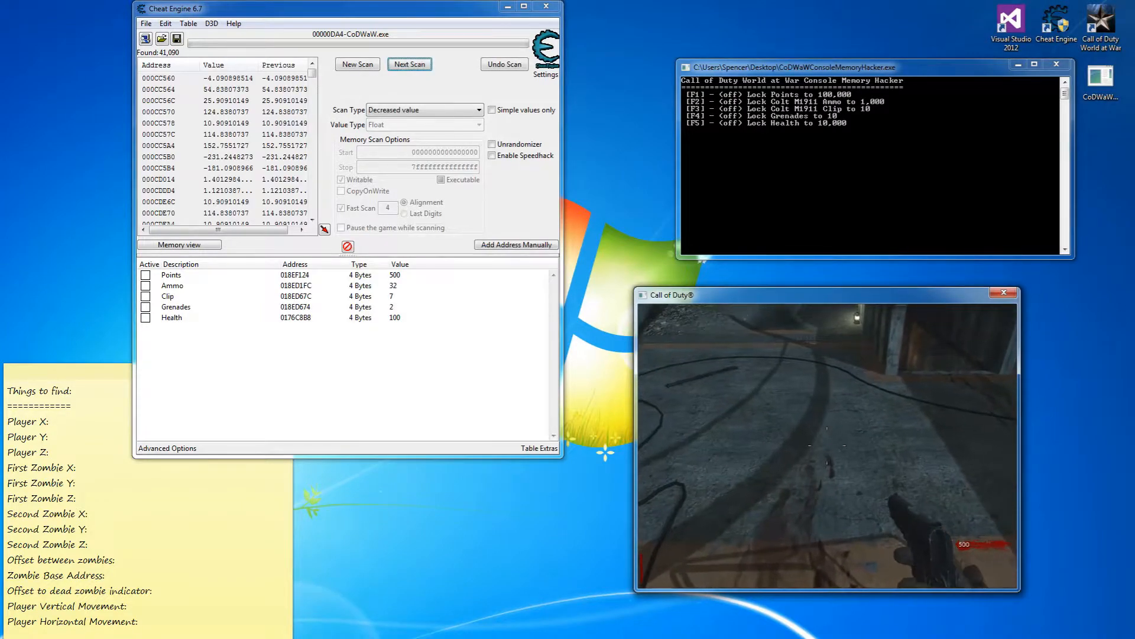
key(F7)
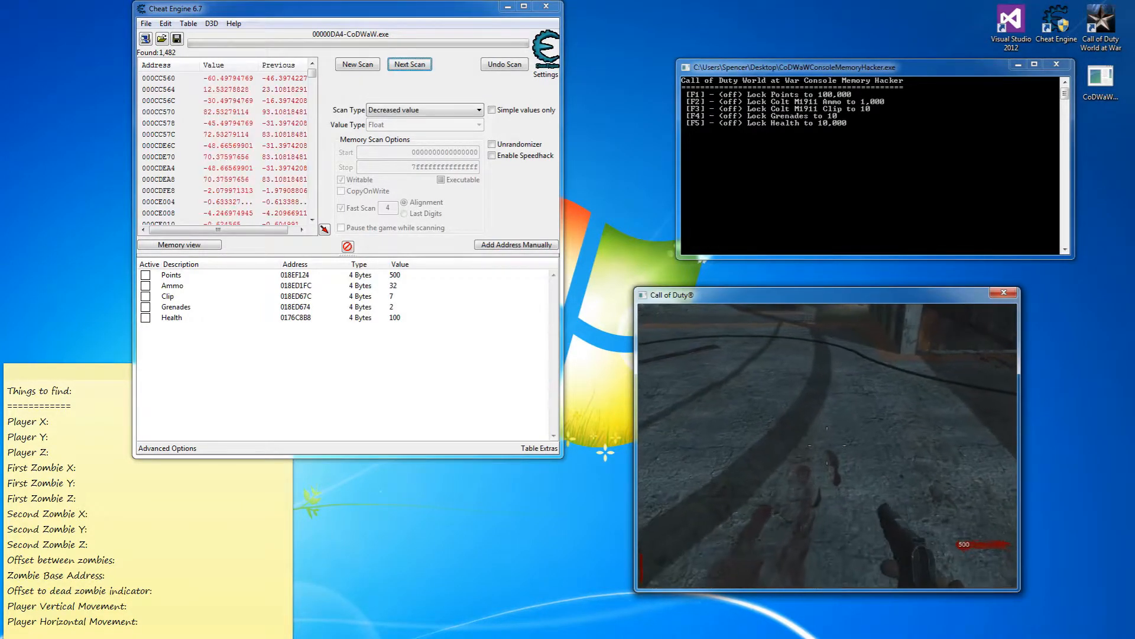
key(F7)
key(F6)
key(F6)
key(F6)
key(F6)
key(F6)
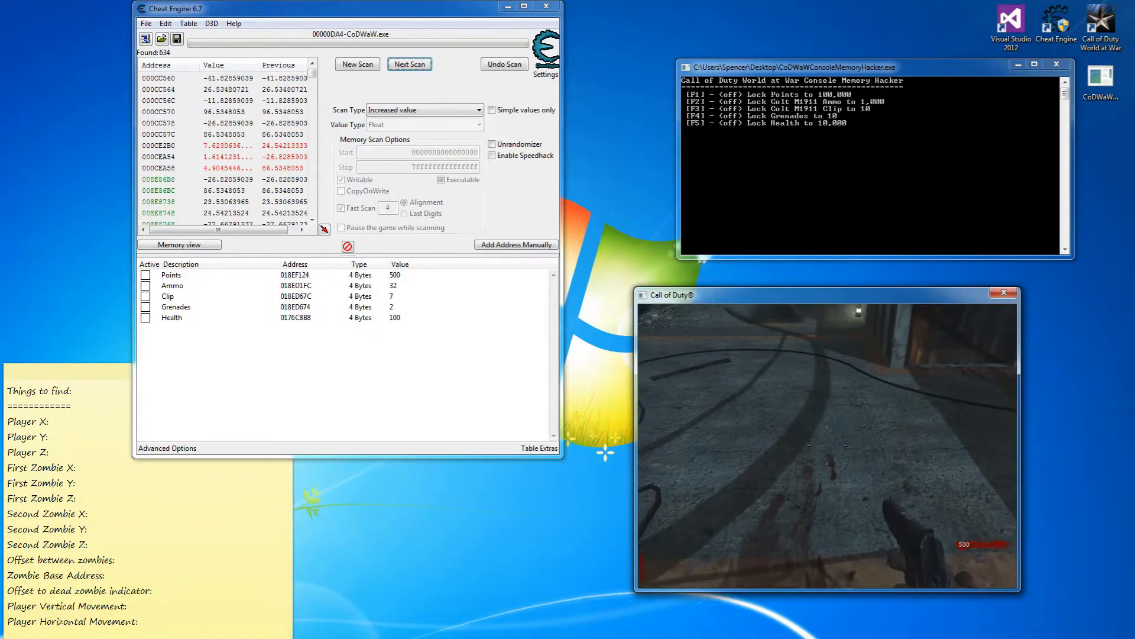
key(F6)
key(F6)
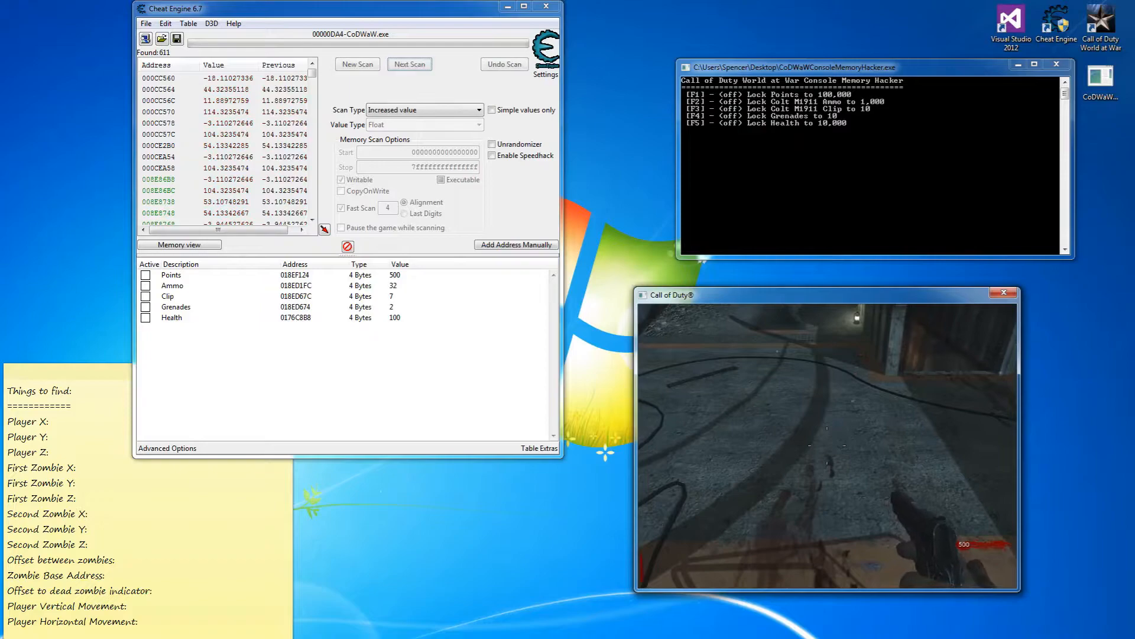
key(F6)
key(F6)
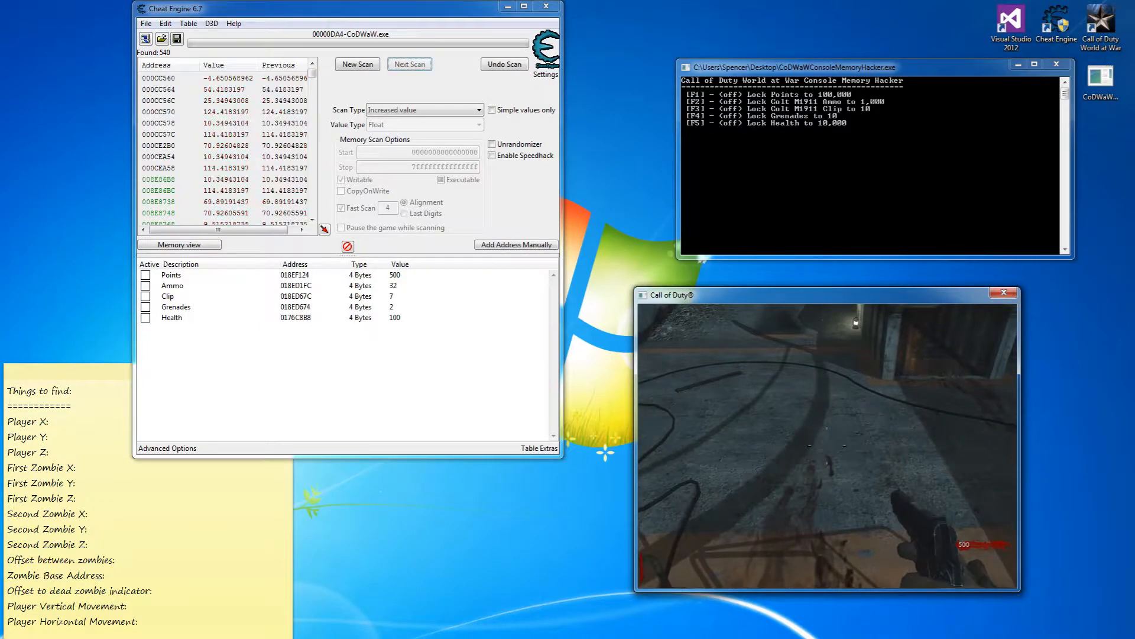
Move the player down and up, scanning for decreased then increased values.
key(s)
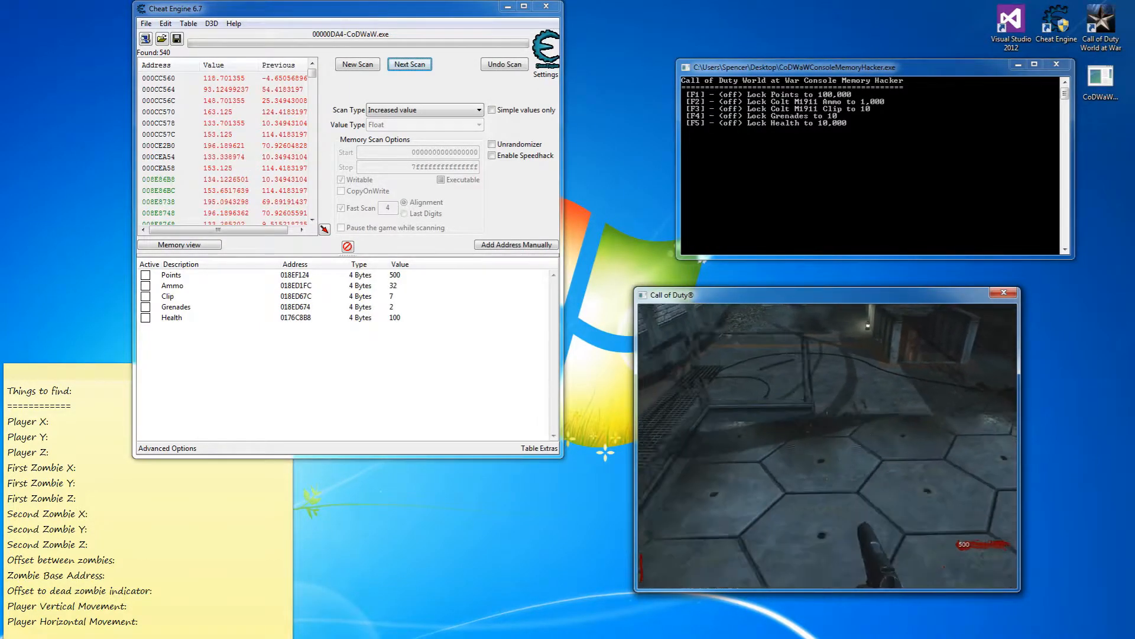
key(s)
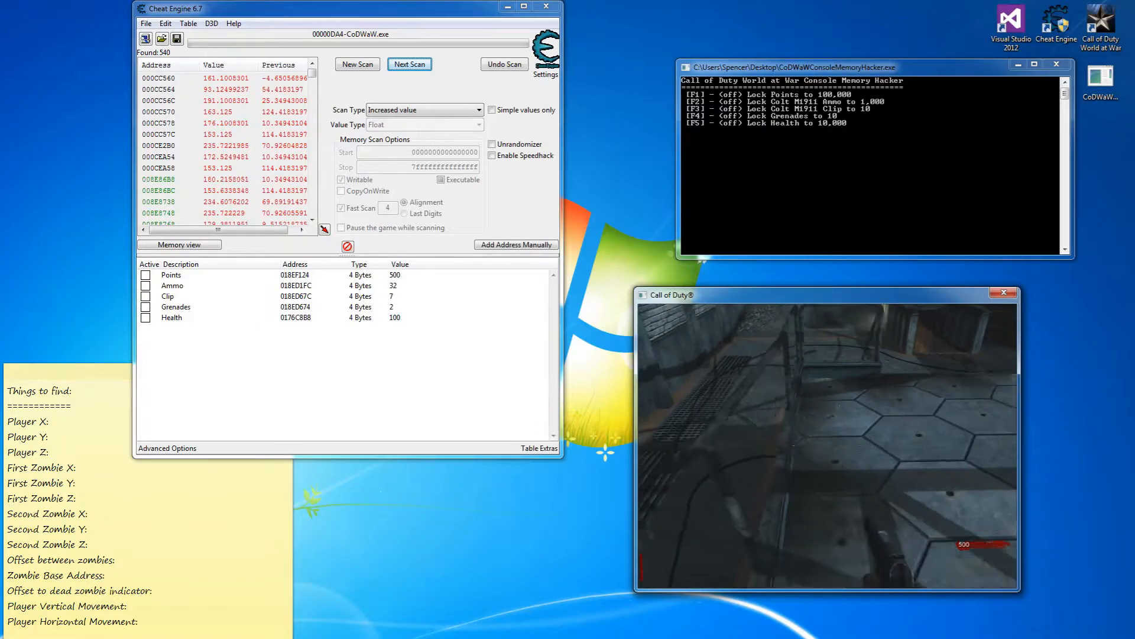
key(F7)
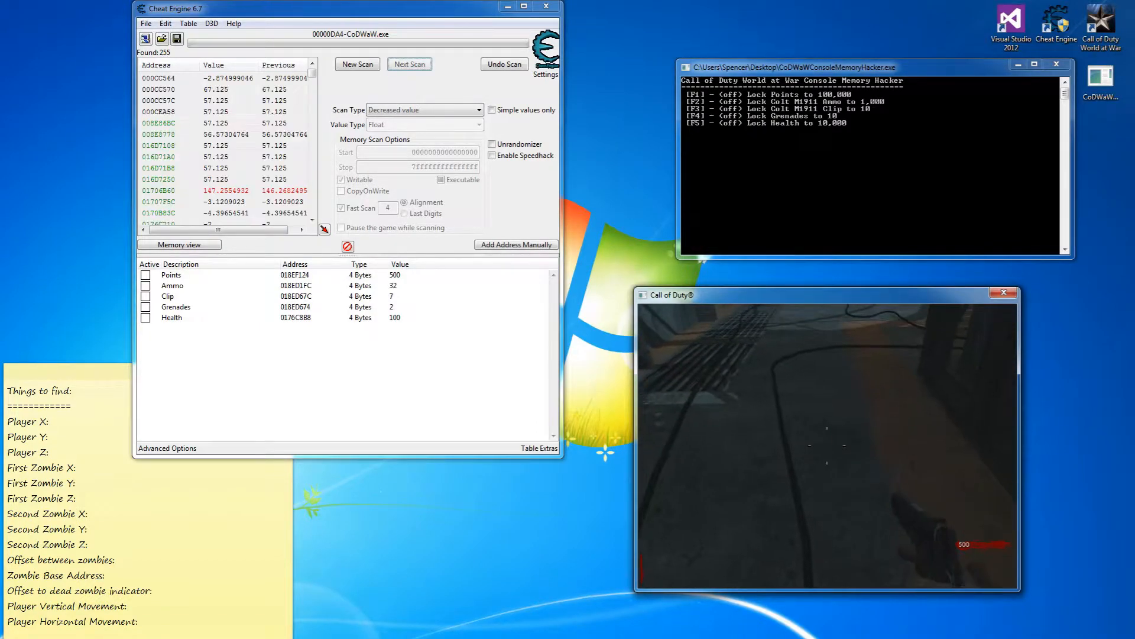
key(w)
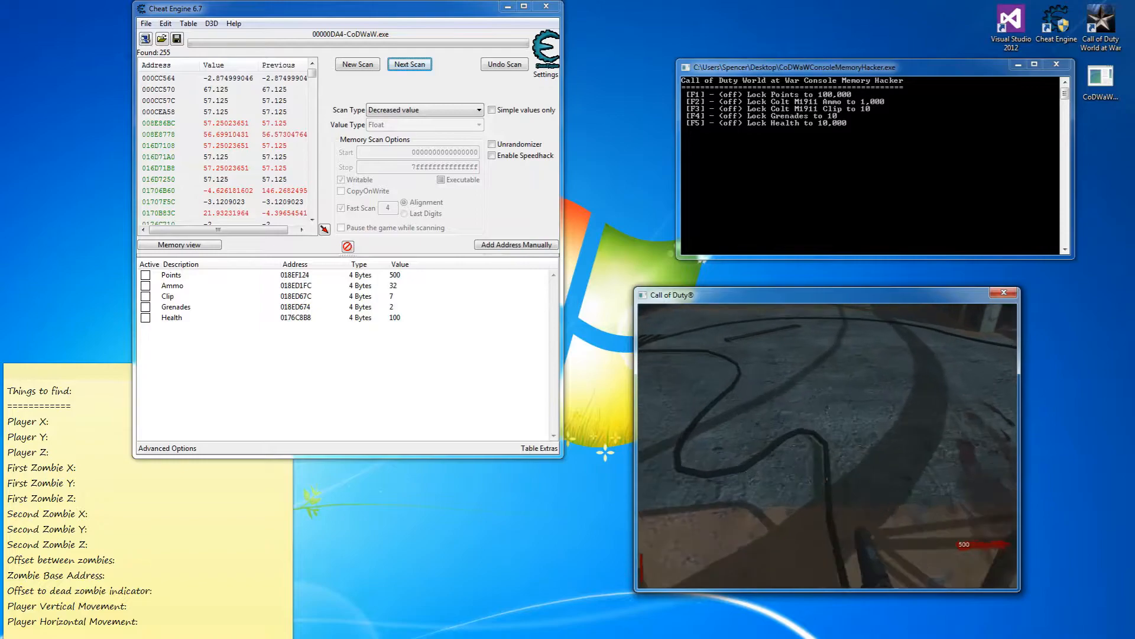
key(F6)
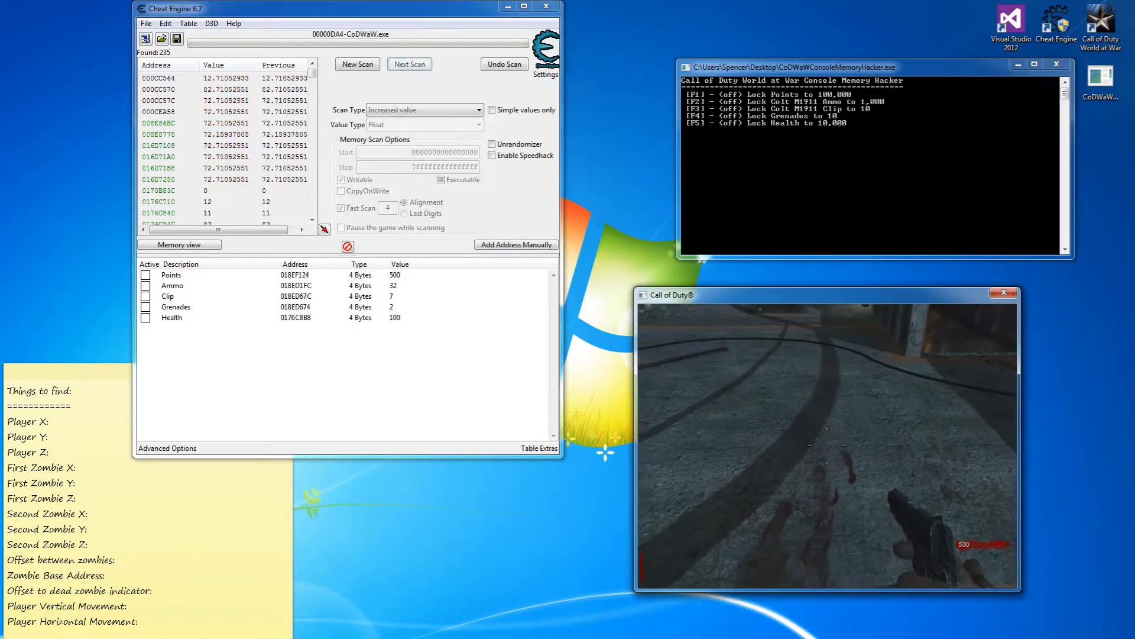
key(w)
key(F6)
Keep climbing with increased-value rescans until 229 candidates remain, then pause the game.
key(s)
key(F6)
key(s)
key(F6)
key(w)
key(F6)
key(w)
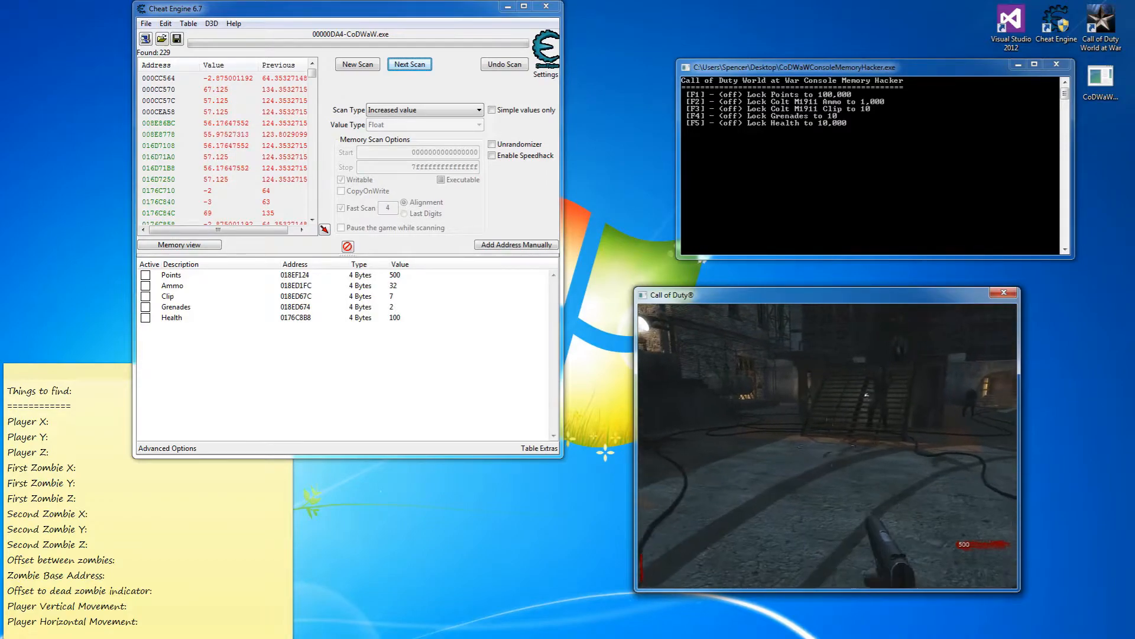
key(Escape)
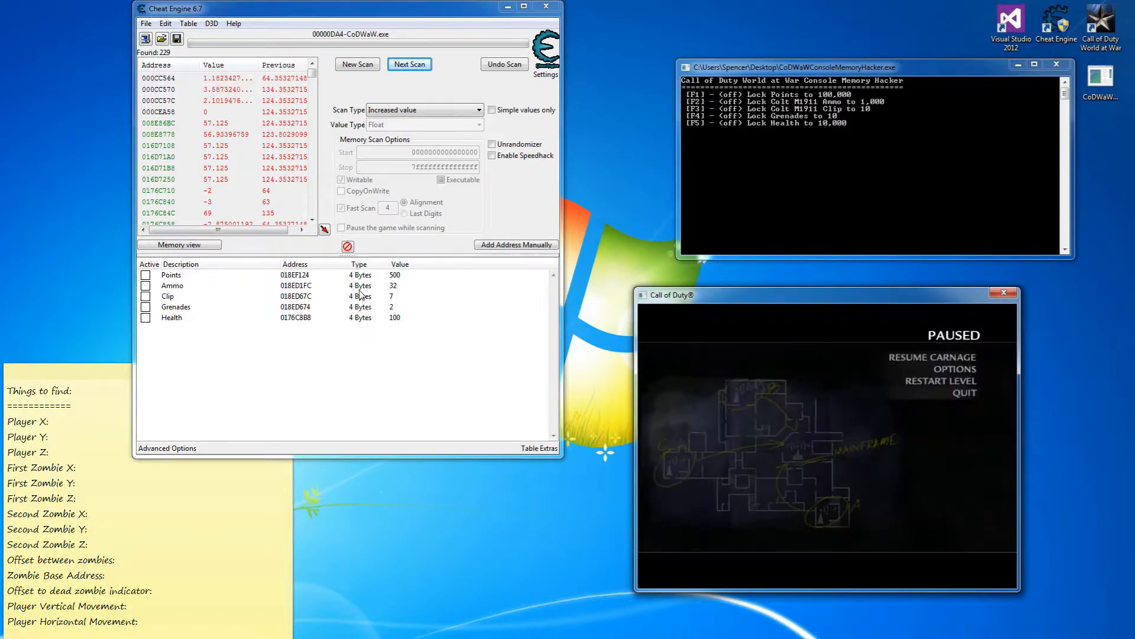
Add result 018ED090 to the table with the description 'Player Z Position'.
click(313, 220)
click(314, 219)
click(314, 220)
click(314, 219)
click(314, 220)
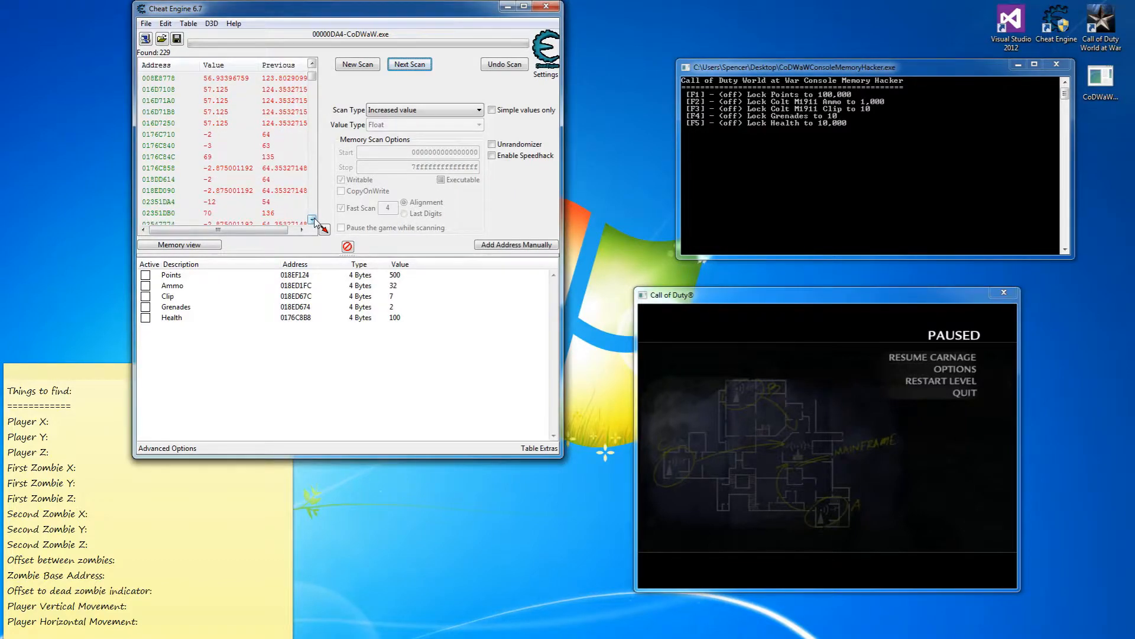
double_click(159, 190)
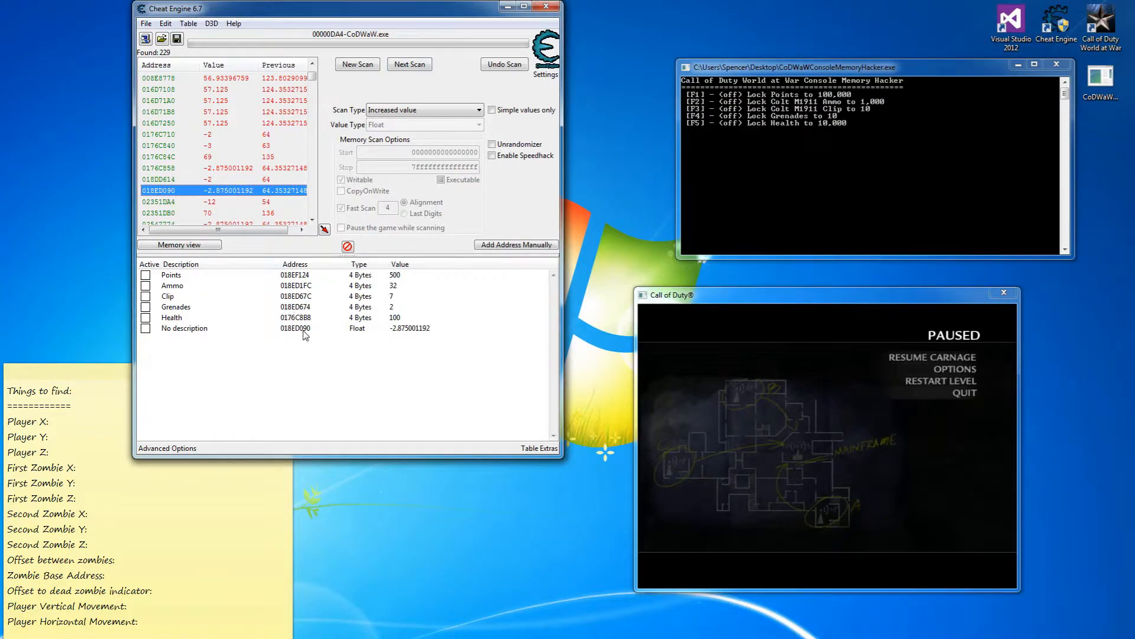
double_click(192, 330)
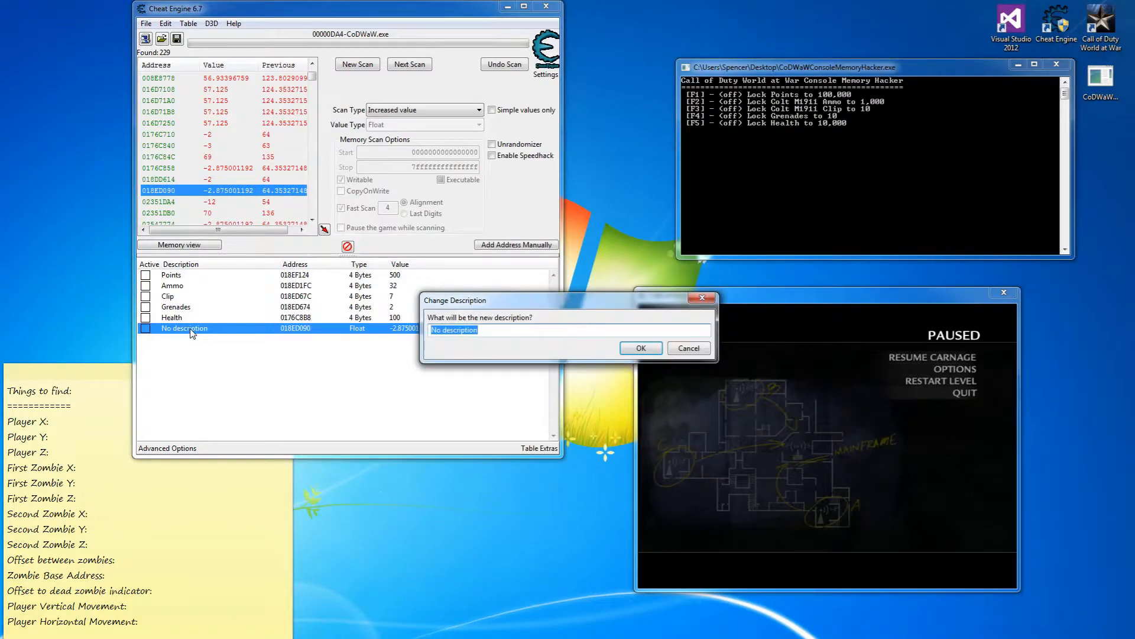
text(Player Z Position)
key(Return)
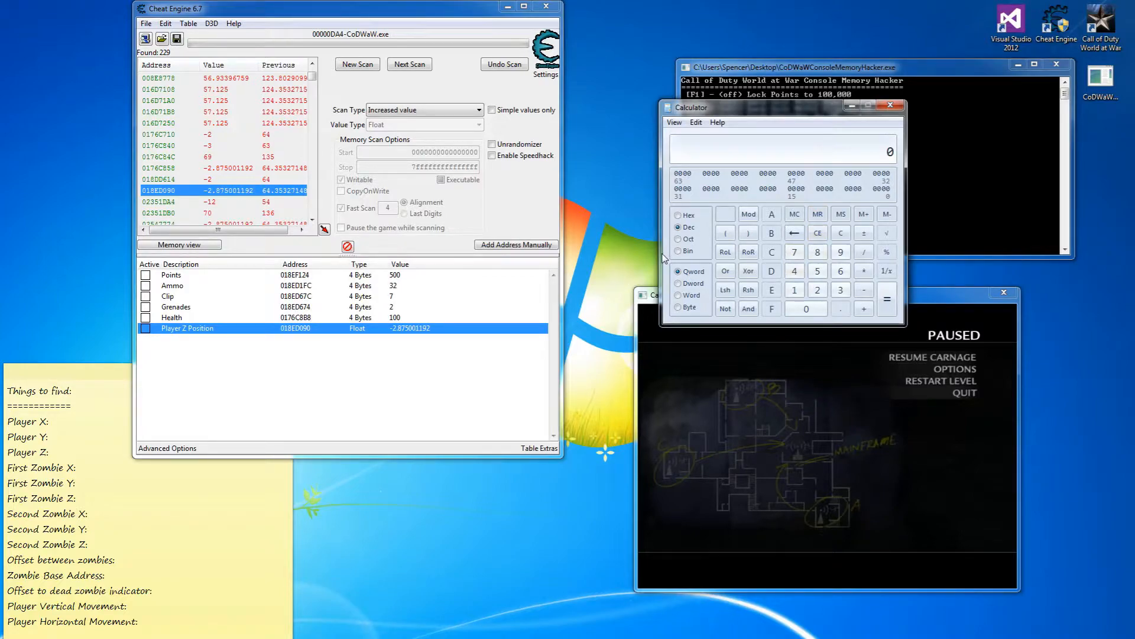
Compute 18ED090 minus 4 in hex mode in Calculator, giving 18ED08C.
text(8ED090)
key(BackSpace)
key(BackSpace)
key(BackSpace)
text(09)
click(678, 216)
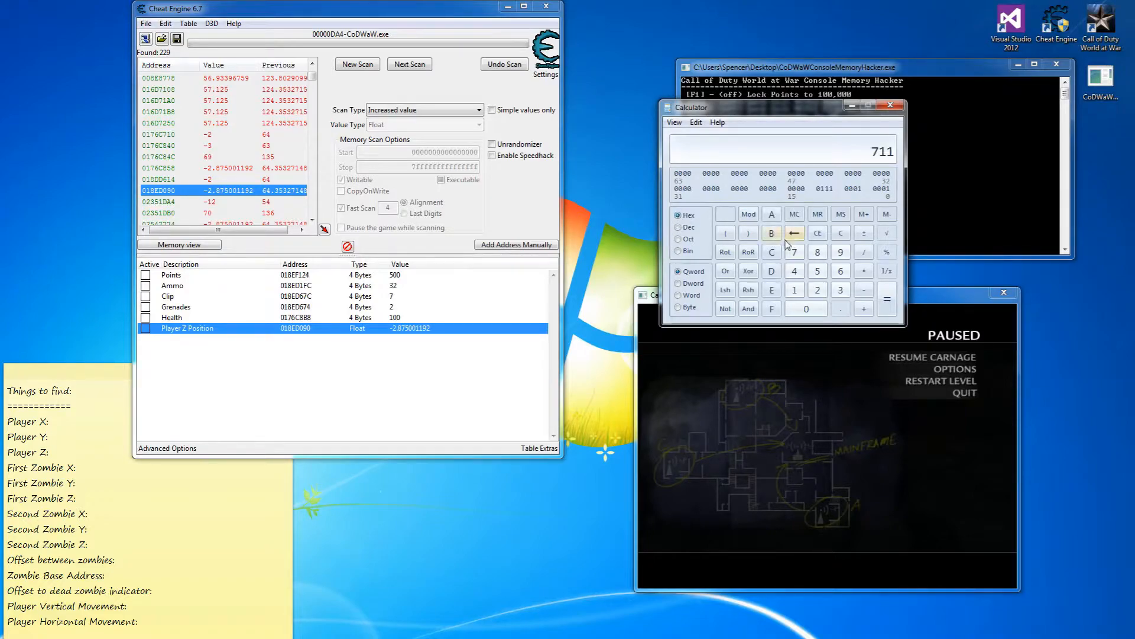
click(839, 234)
text(18ED090-4)
key(Return)
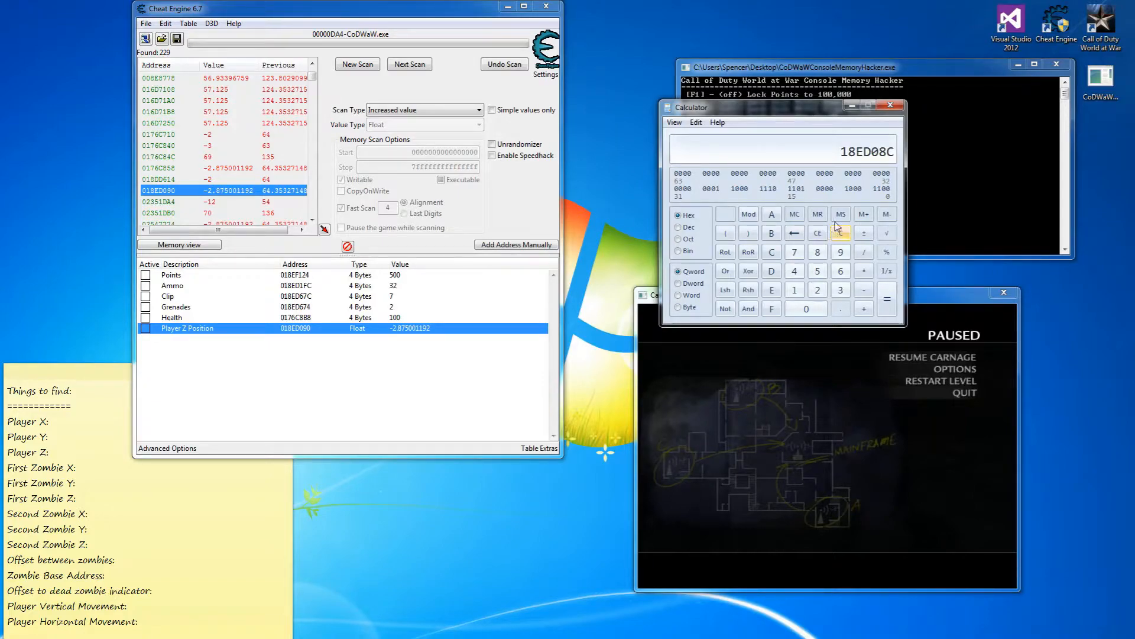
Add 18ED08C to the table as a Float entry named 'Player Y position'.
click(519, 246)
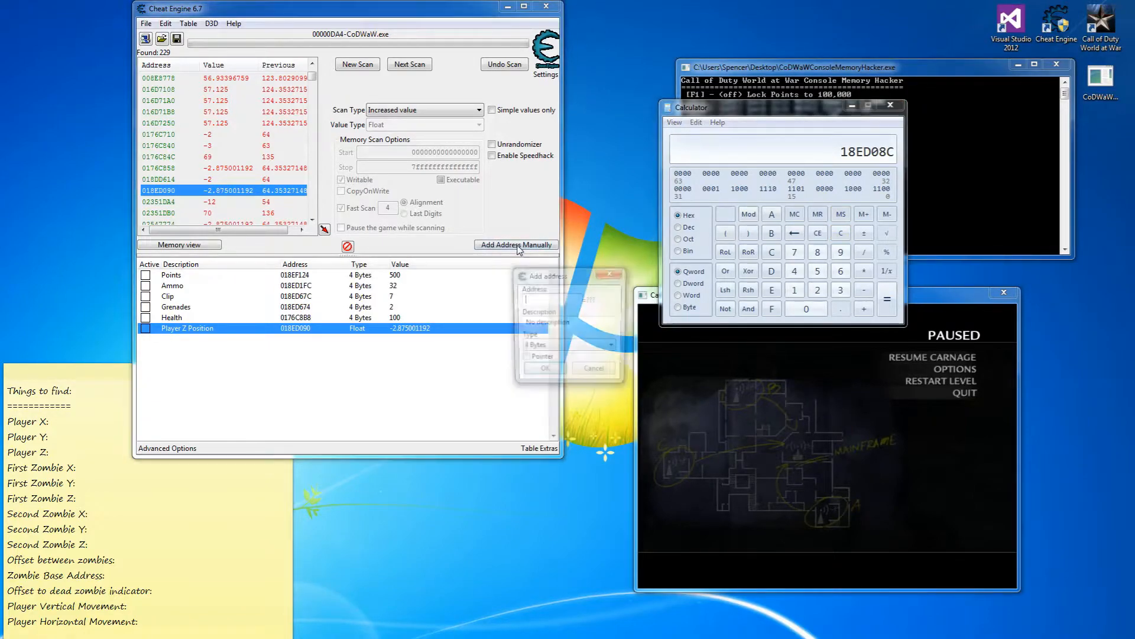
text(18ED08C)
key(Tab)
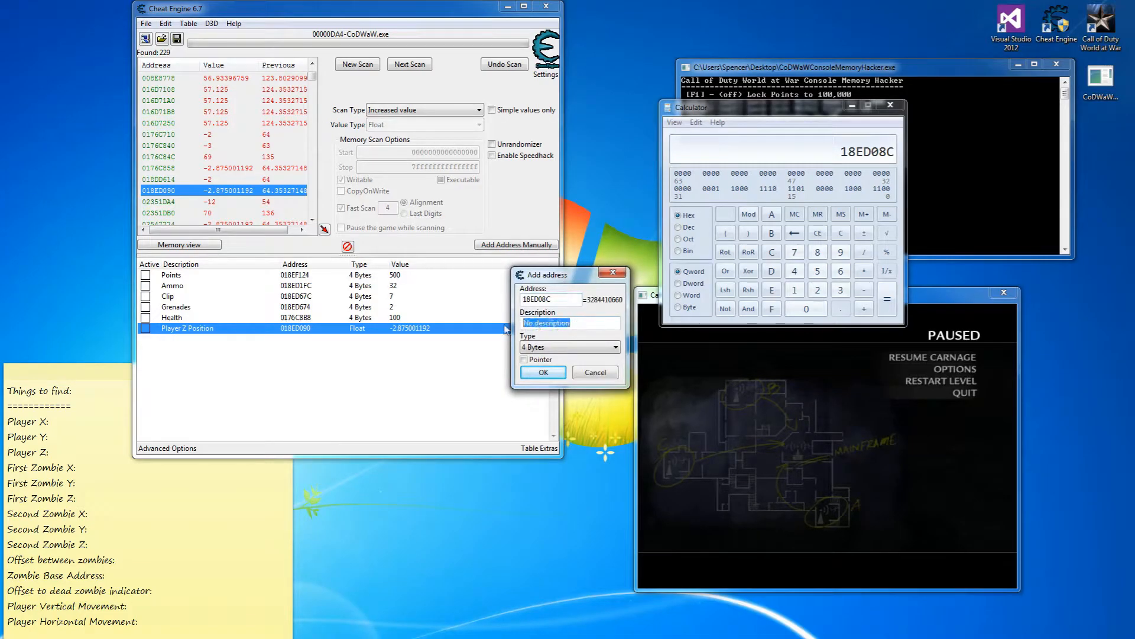
text(Player Y position)
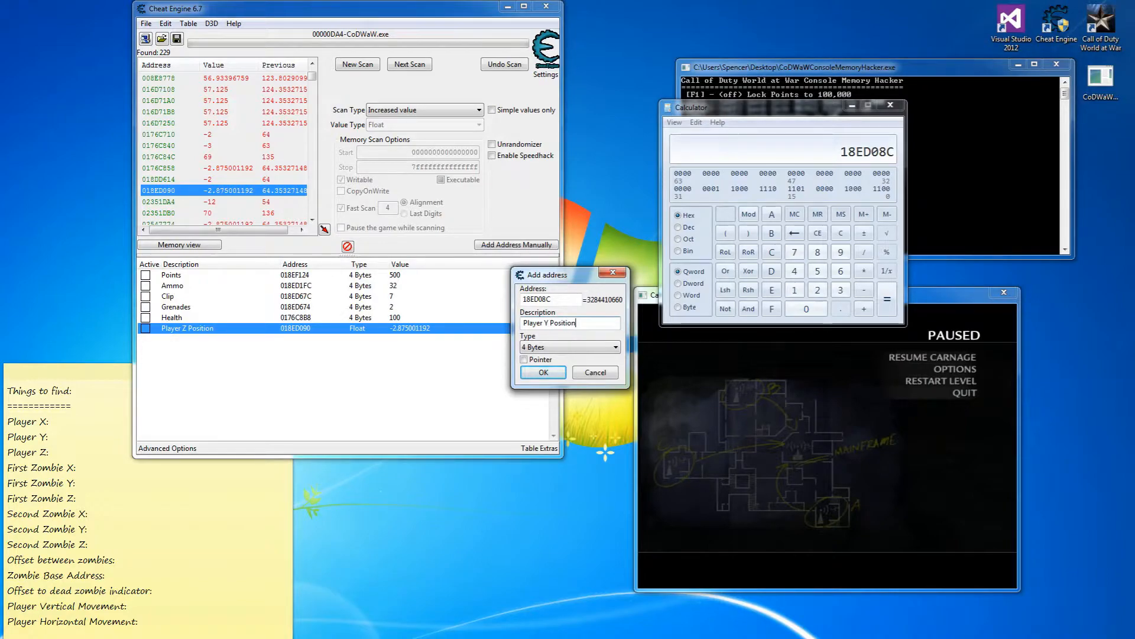
click(604, 351)
click(568, 401)
click(558, 372)
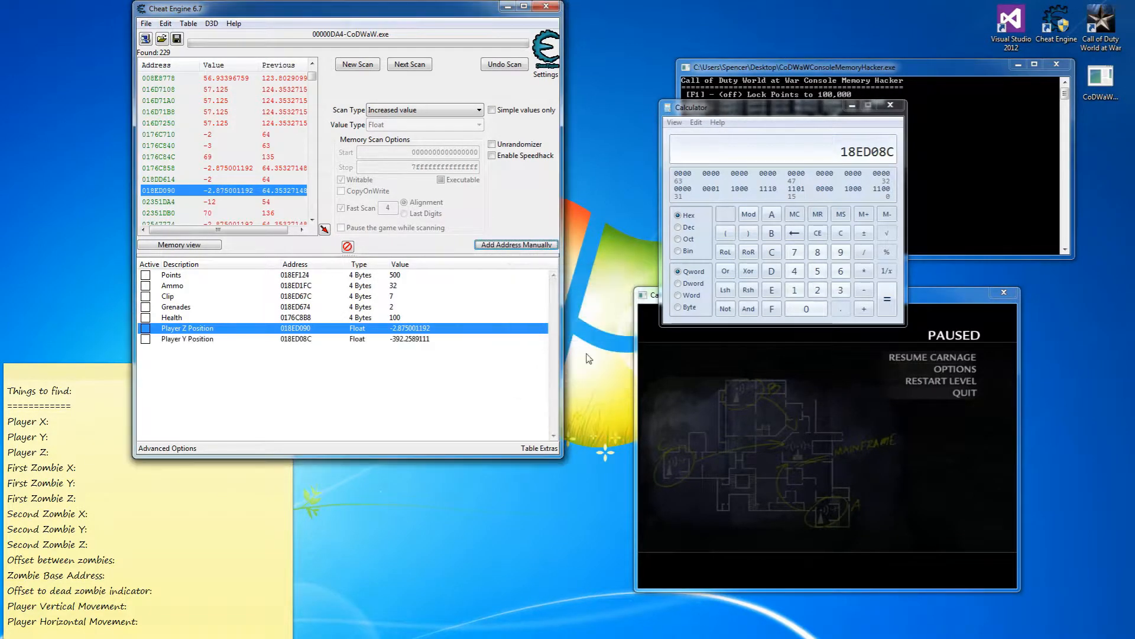
Subtract 4 to get 18ED088 and add it as a Float entry named 'Player X Position'.
click(864, 290)
click(795, 271)
click(885, 298)
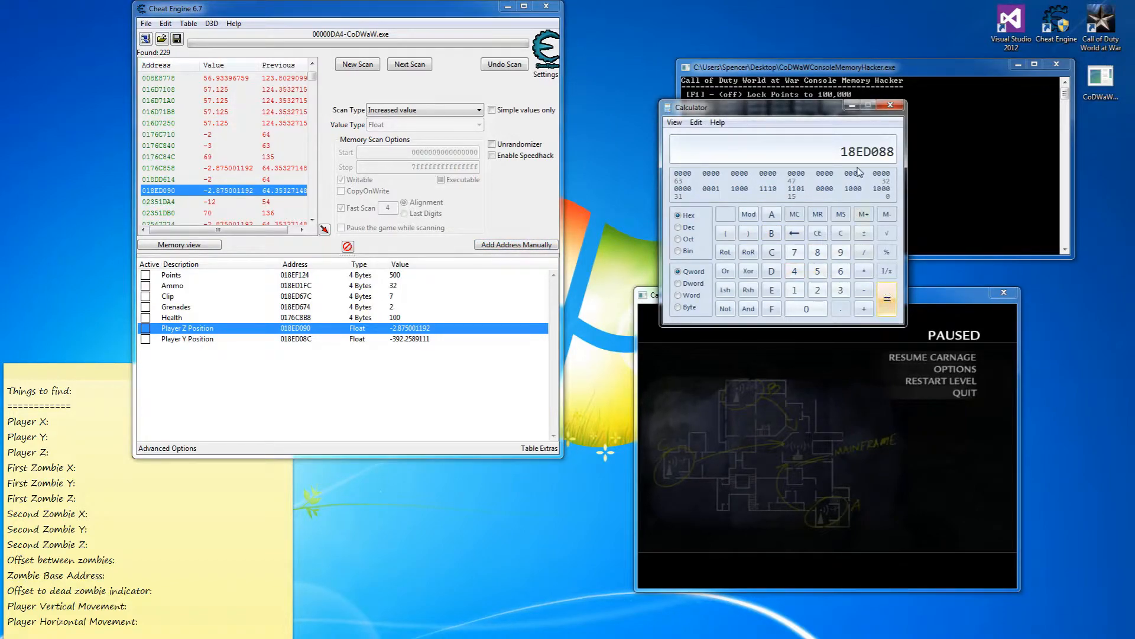
click(550, 246)
text(18ED088)
click(569, 324)
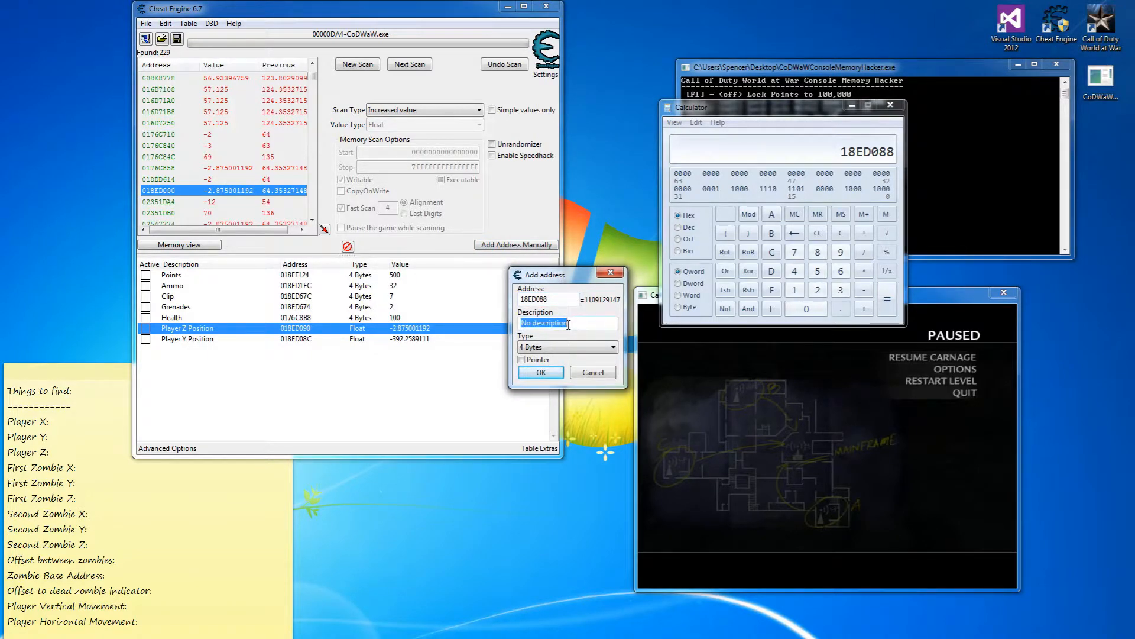
text(Player X Posit)
click(585, 348)
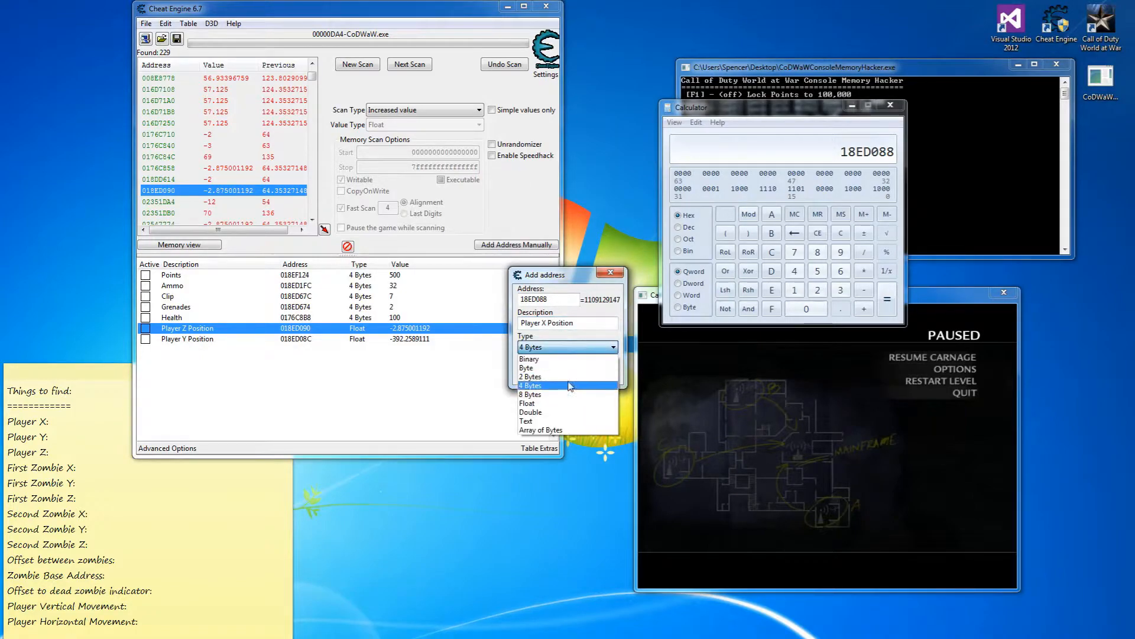
click(565, 390)
click(547, 373)
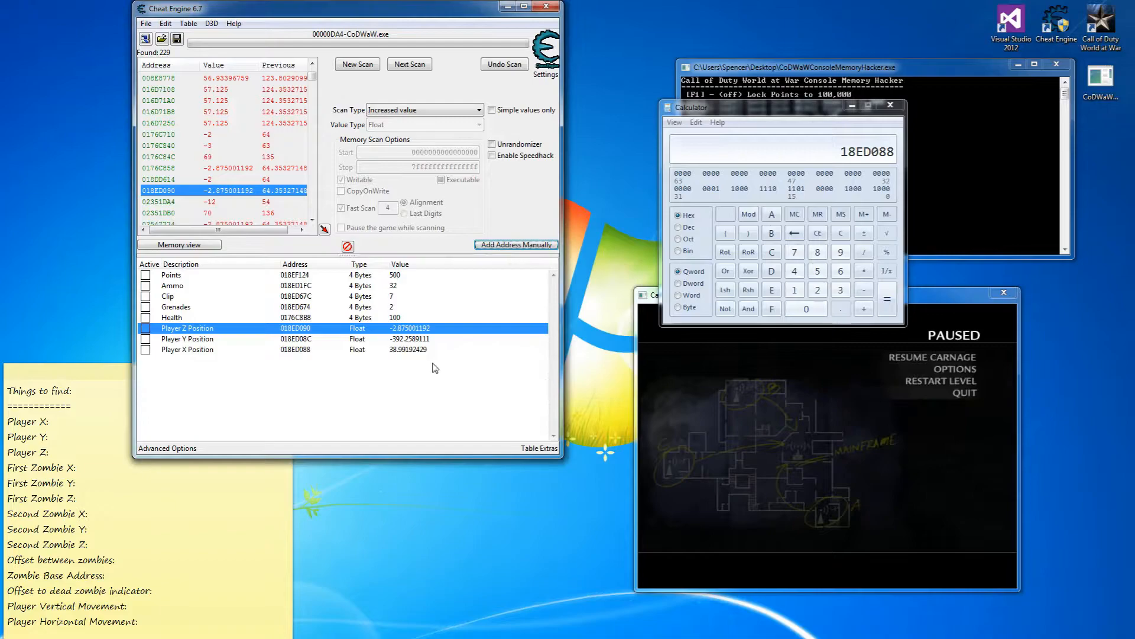
Move the Player X and Y rows above Player Z, then walk the player up the stairs.
mouse_move(401, 349)
mouse_down()
mouse_move(399, 328)
mouse_move(399, 338)
mouse_up()
click(397, 349)
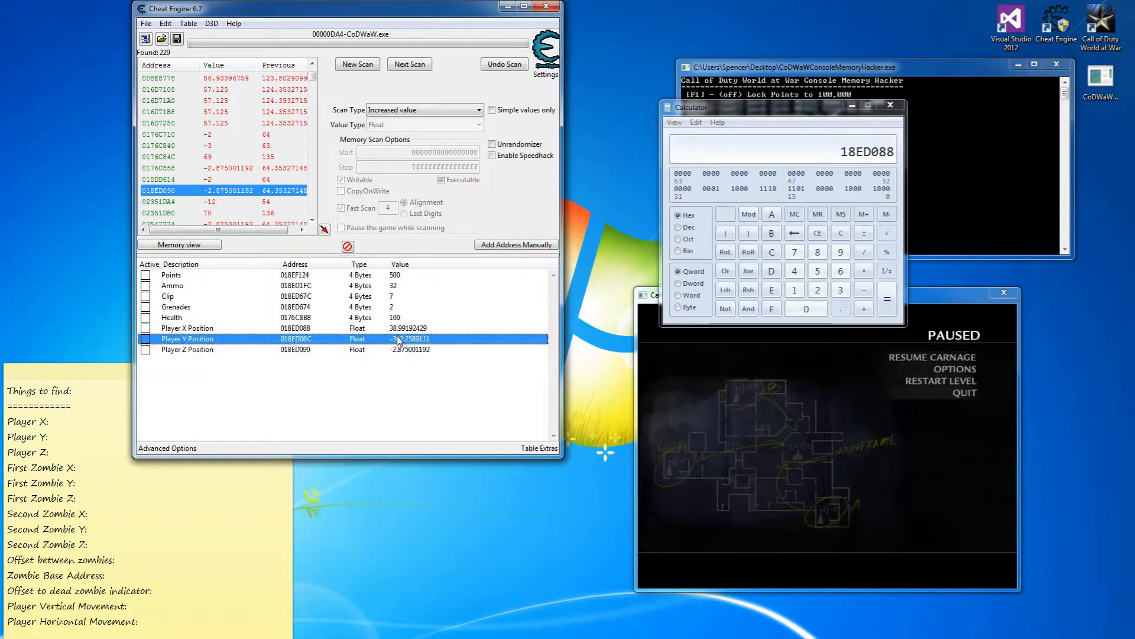
click(948, 355)
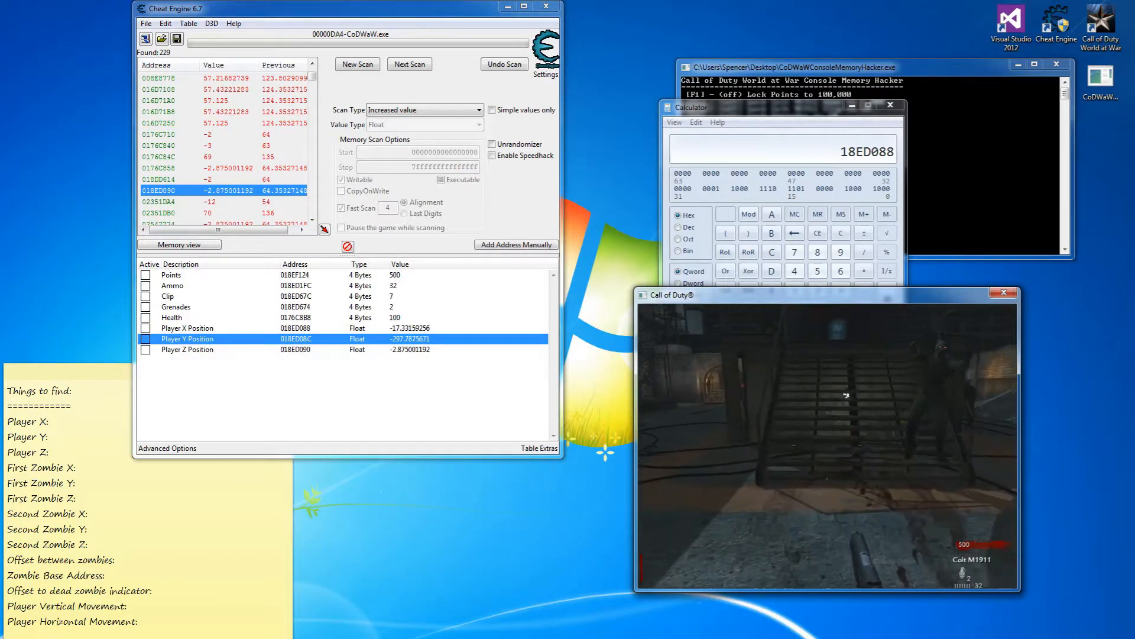
key(w)
key(w)
key(w)
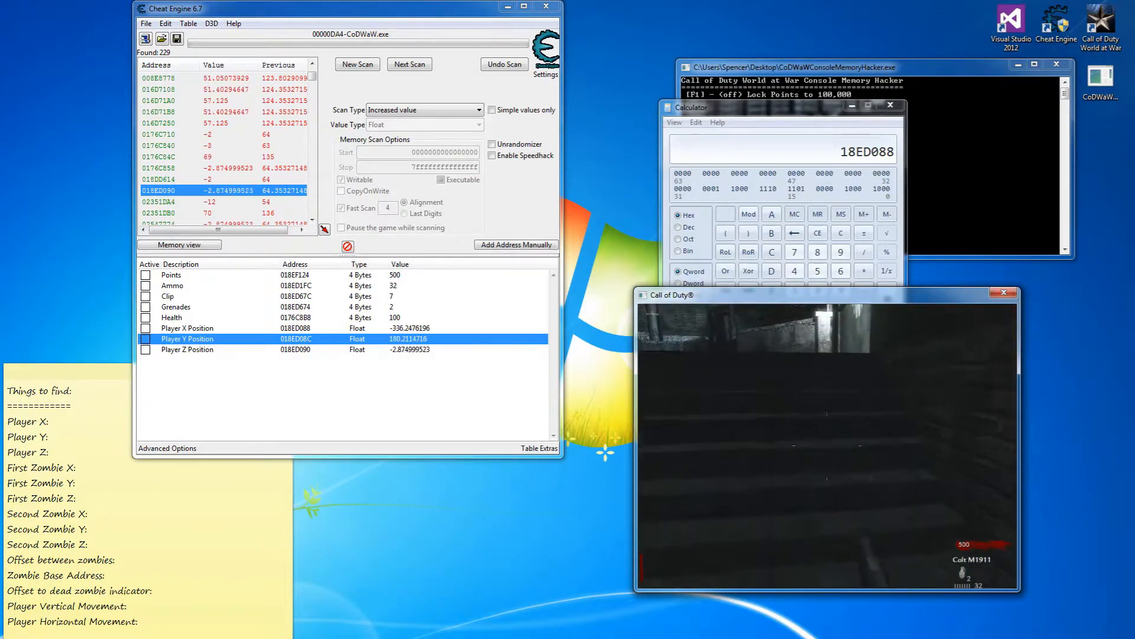
key(w)
key(w)
Turn on the ammo, clip, grenade and health locks while walking and throwing a grenade.
key(w)
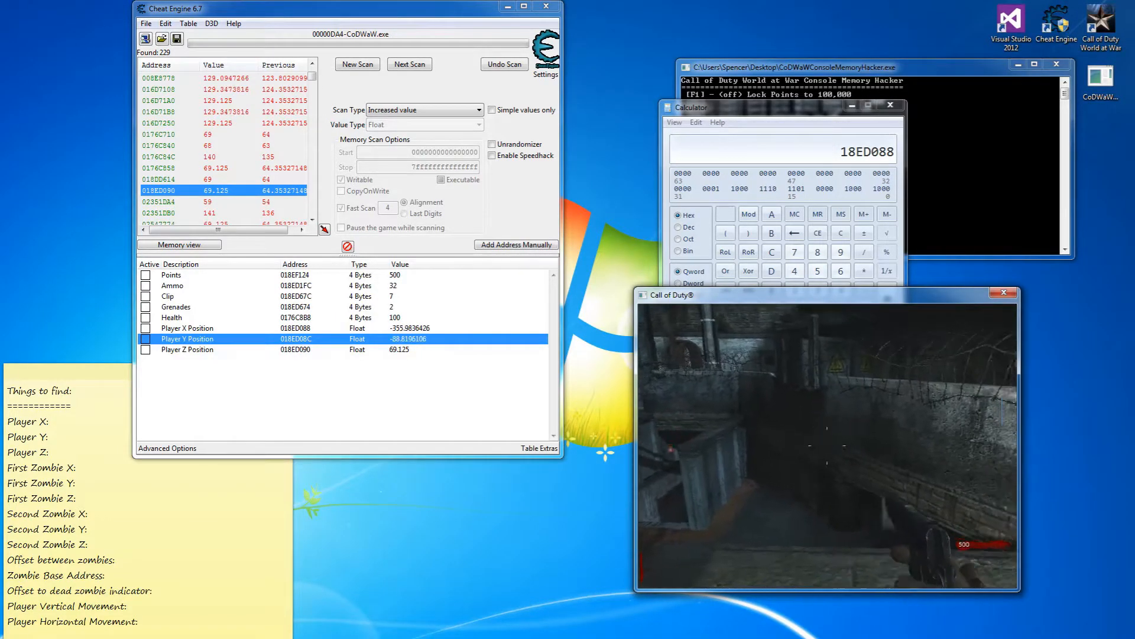
key(F2)
key(F3)
key(w)
key(g)
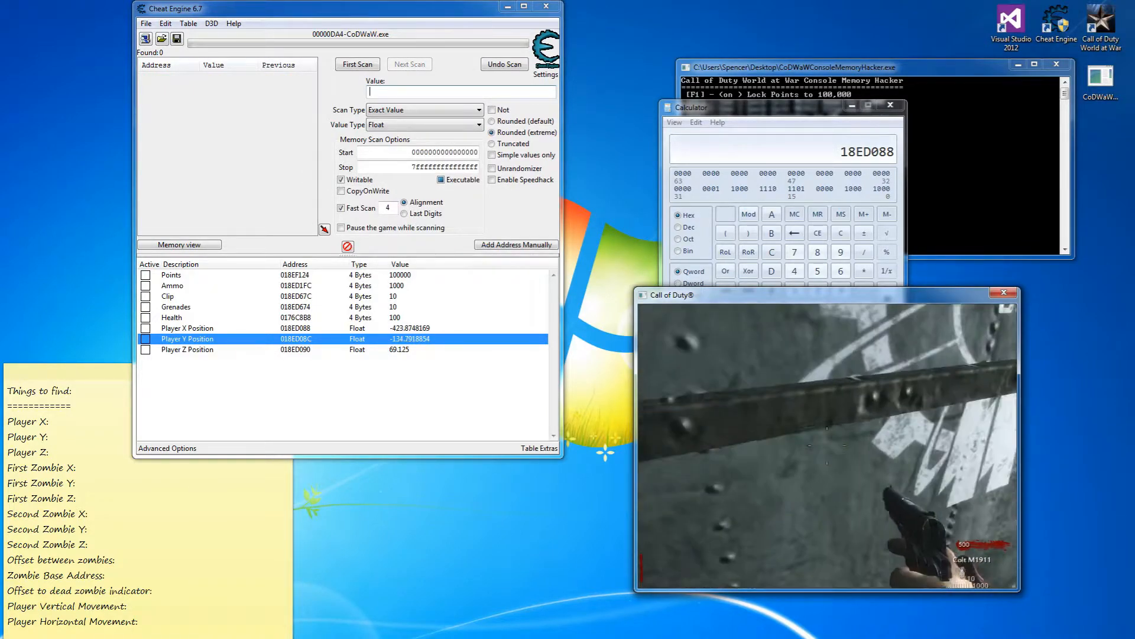
key(F4)
key(w)
key(w)
key(alt+Tab)
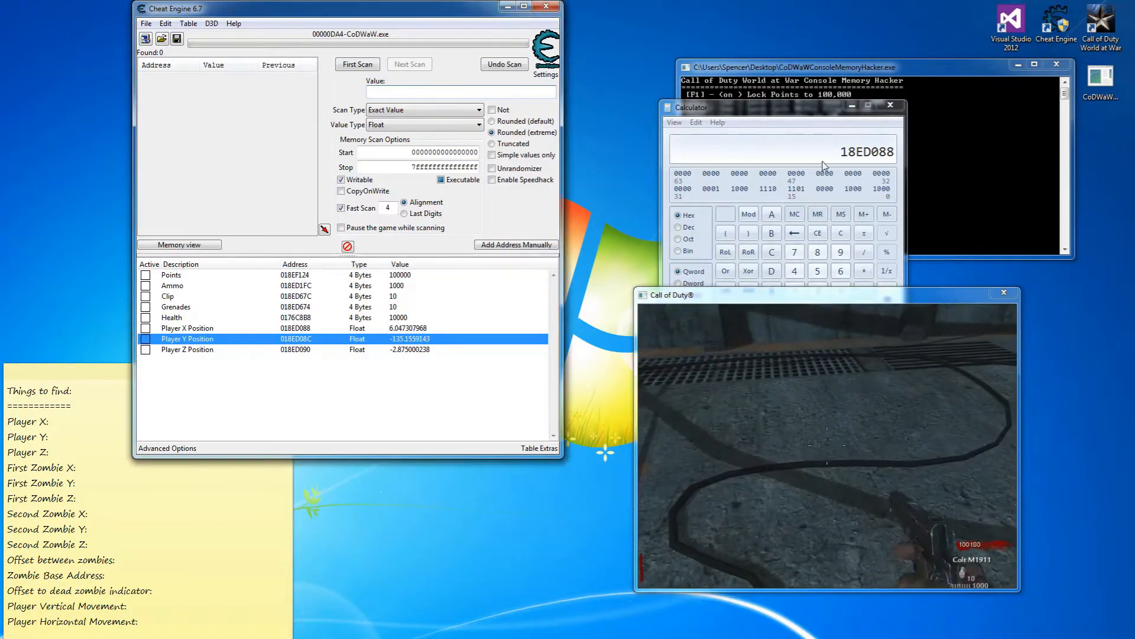
Walk through the door into the next room while watching the position values update.
drag(821, 120, 619, 100)
click(813, 425)
key(w)
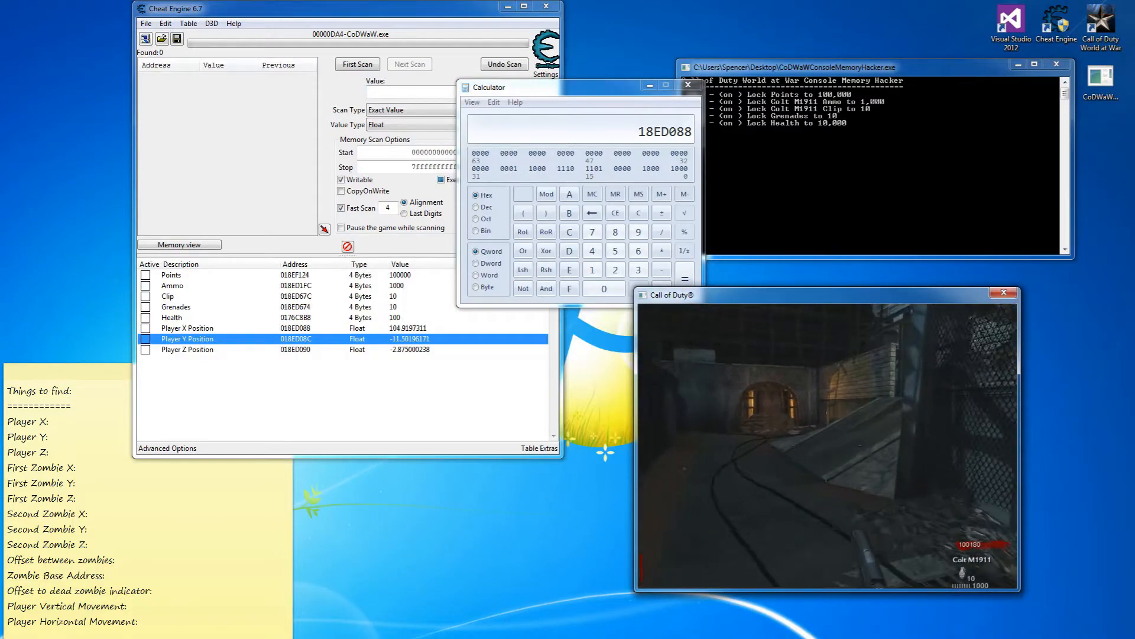
key(w)
key(f)
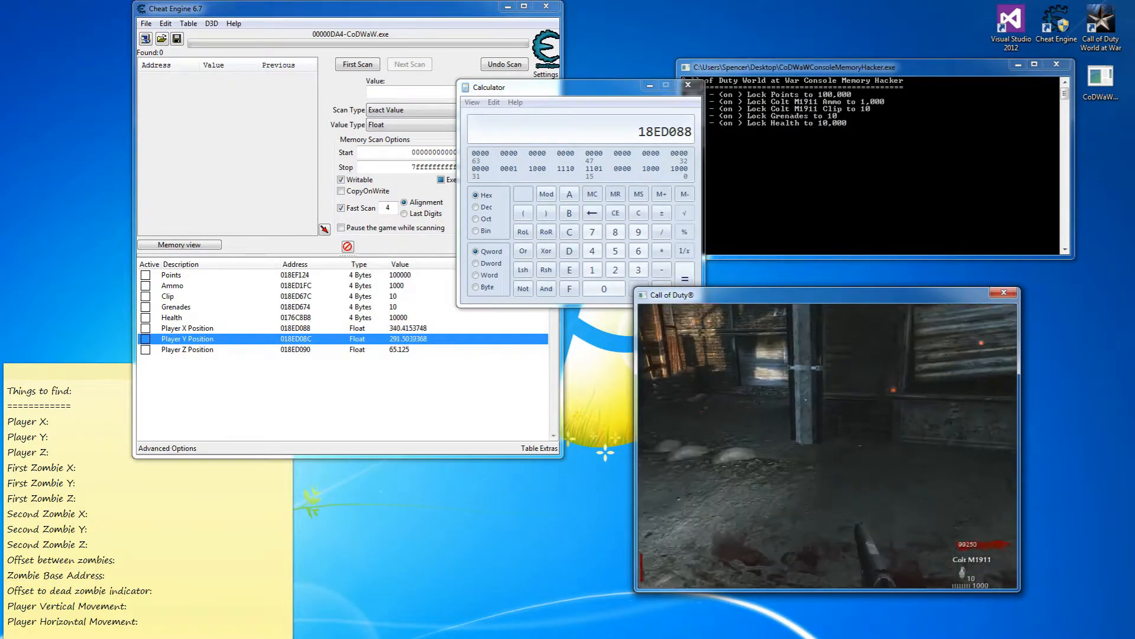
key(w)
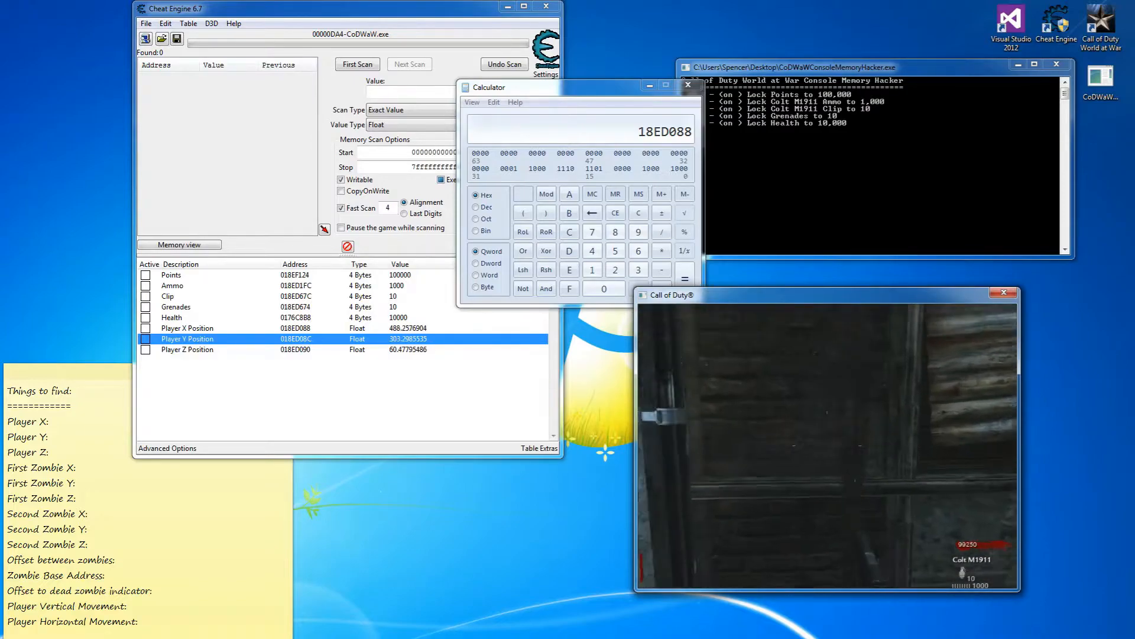
key(w)
key(alt+Tab)
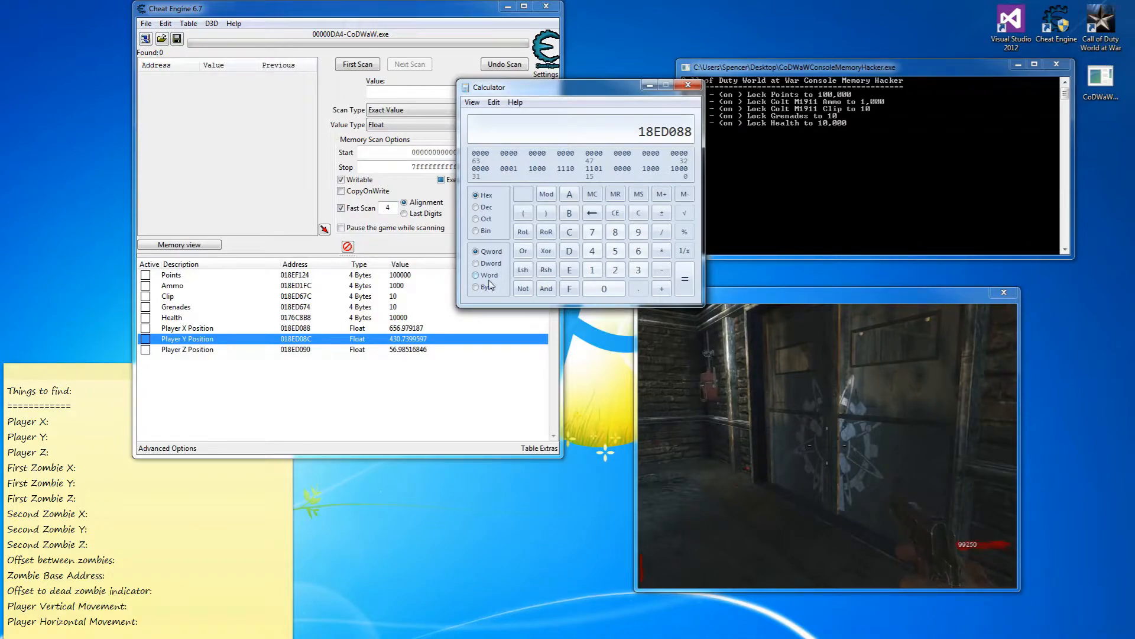
Keep walking and turning, then pause with X -73.47, Y 120.10, Z 93.125.
click(785, 335)
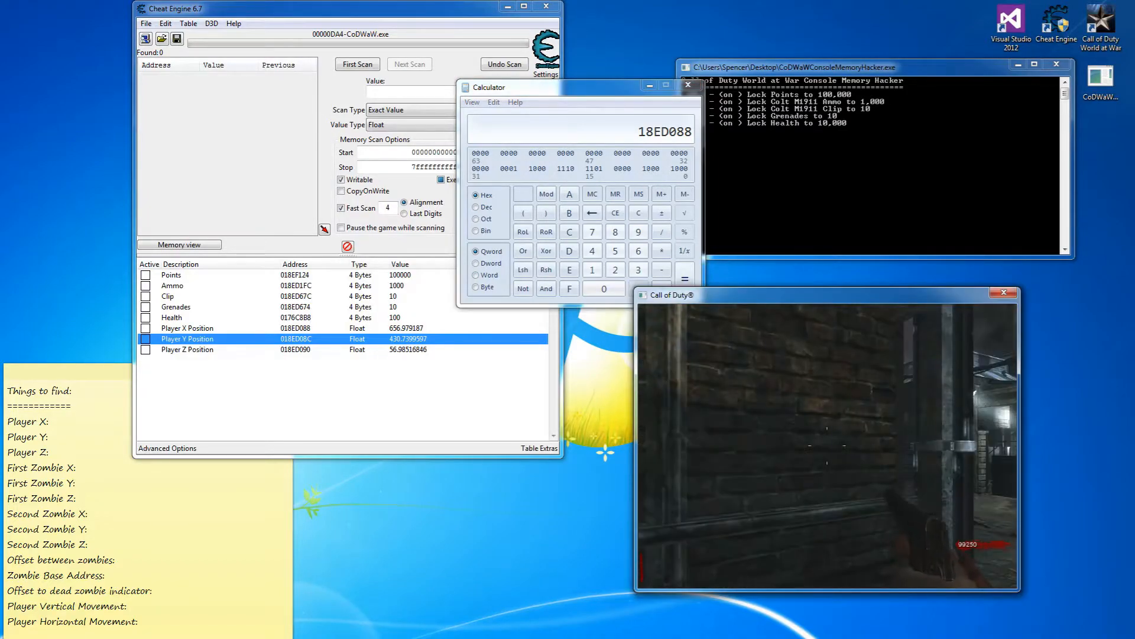
key(w)
key(w)
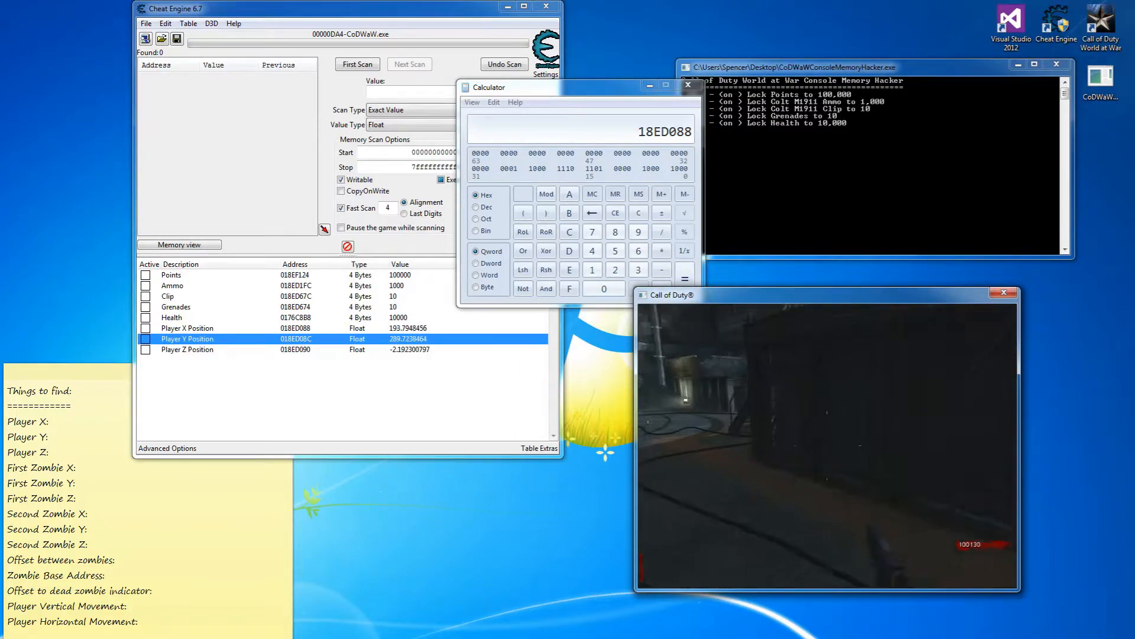
key(w)
key(w)
key(w)
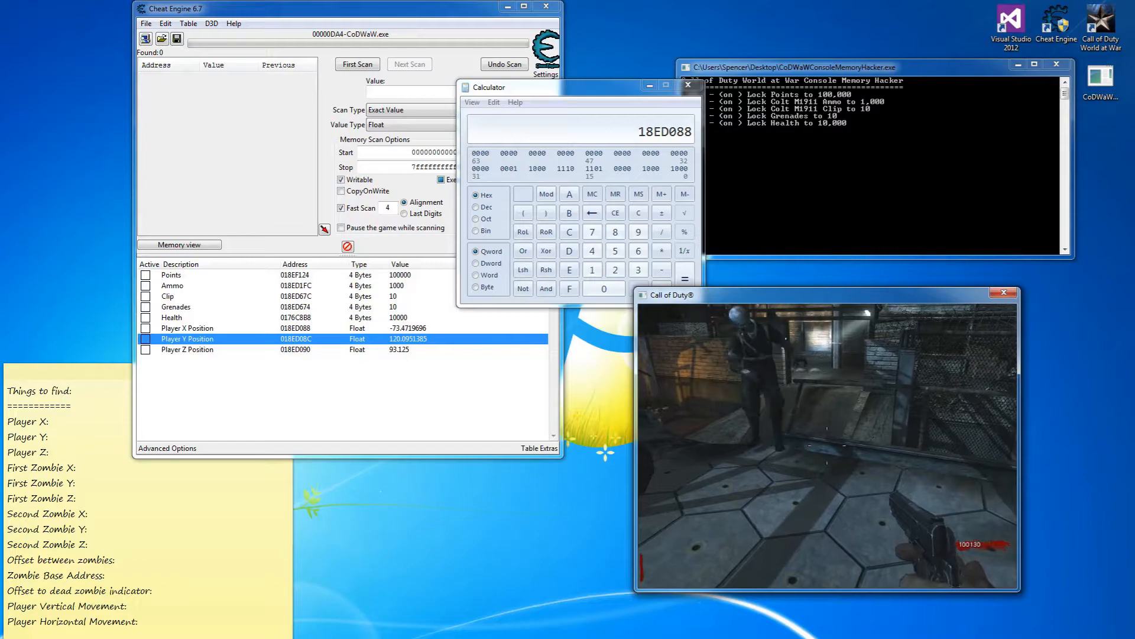
key(Escape)
key(Escape)
key(Escape)
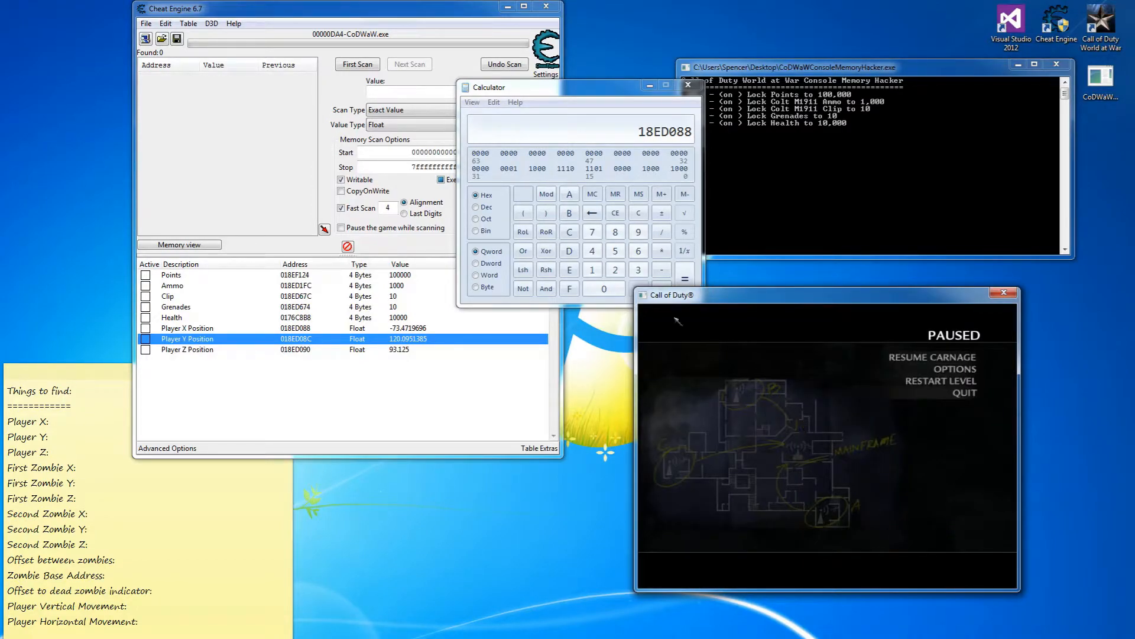
Start a new float scan for the player's height value 93.125.
click(406, 350)
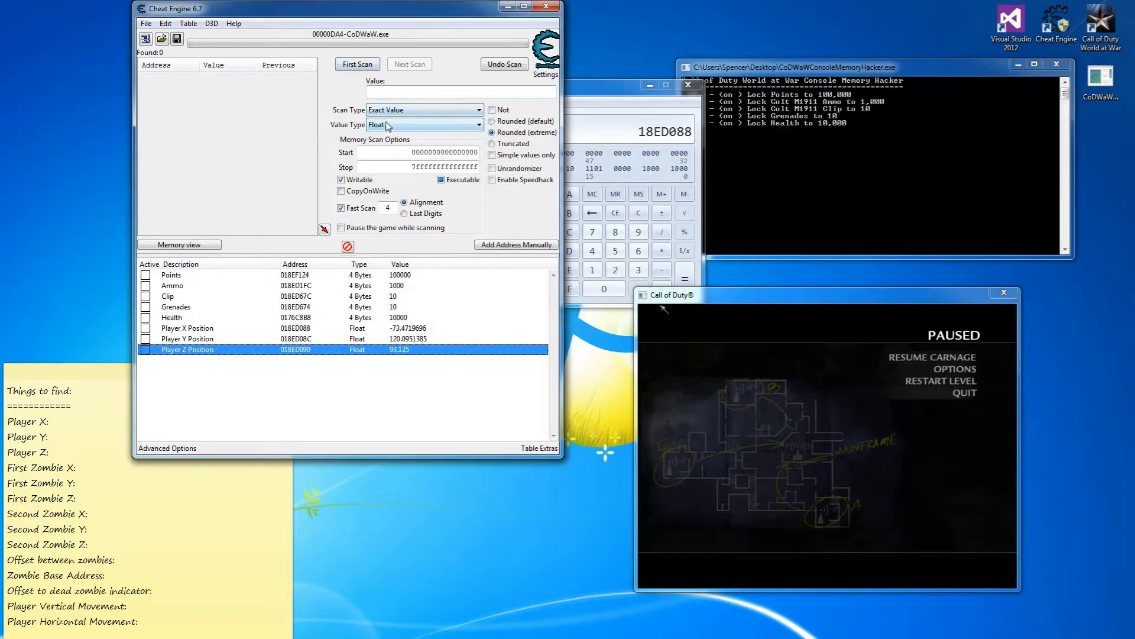
click(379, 91)
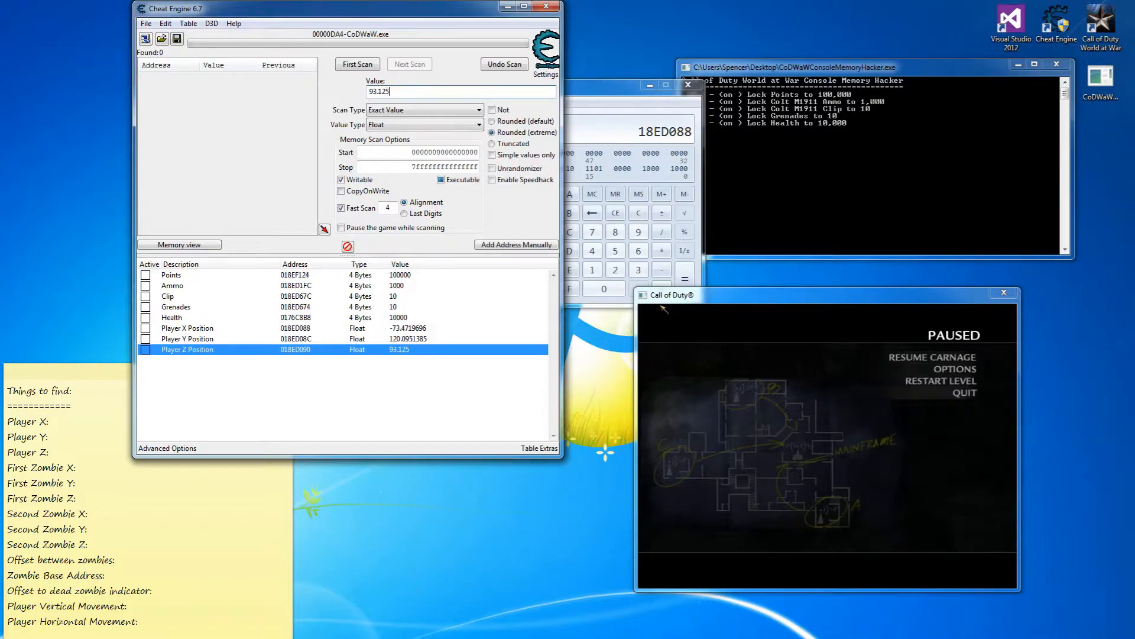
click(363, 63)
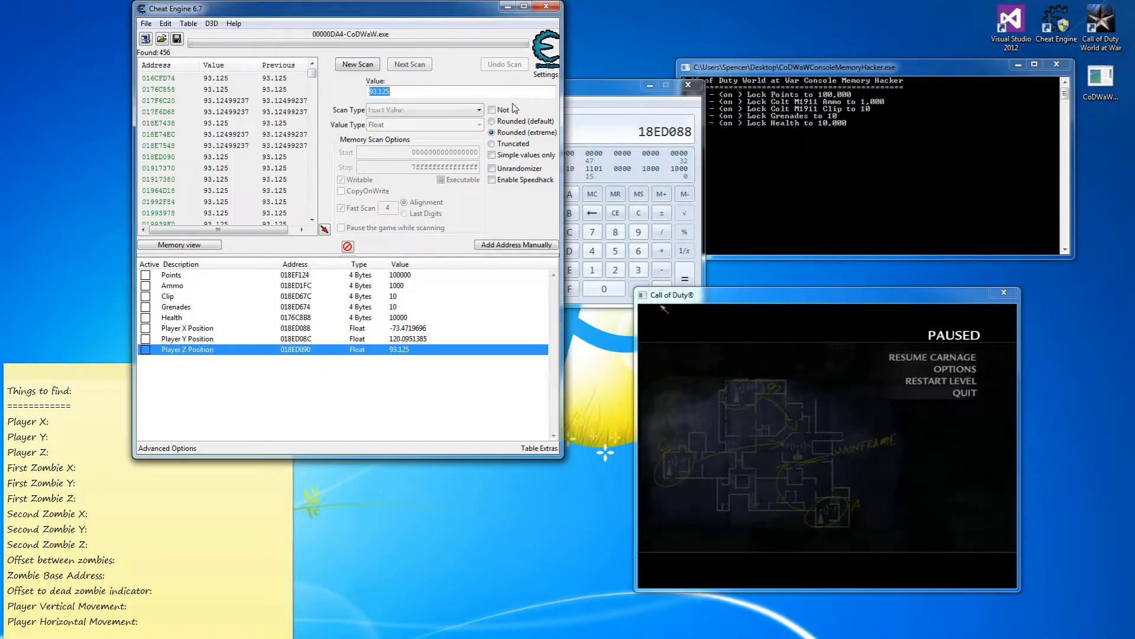
Walk down the stairs and run decreased-value scans down to 15 candidates, then pause.
click(940, 363)
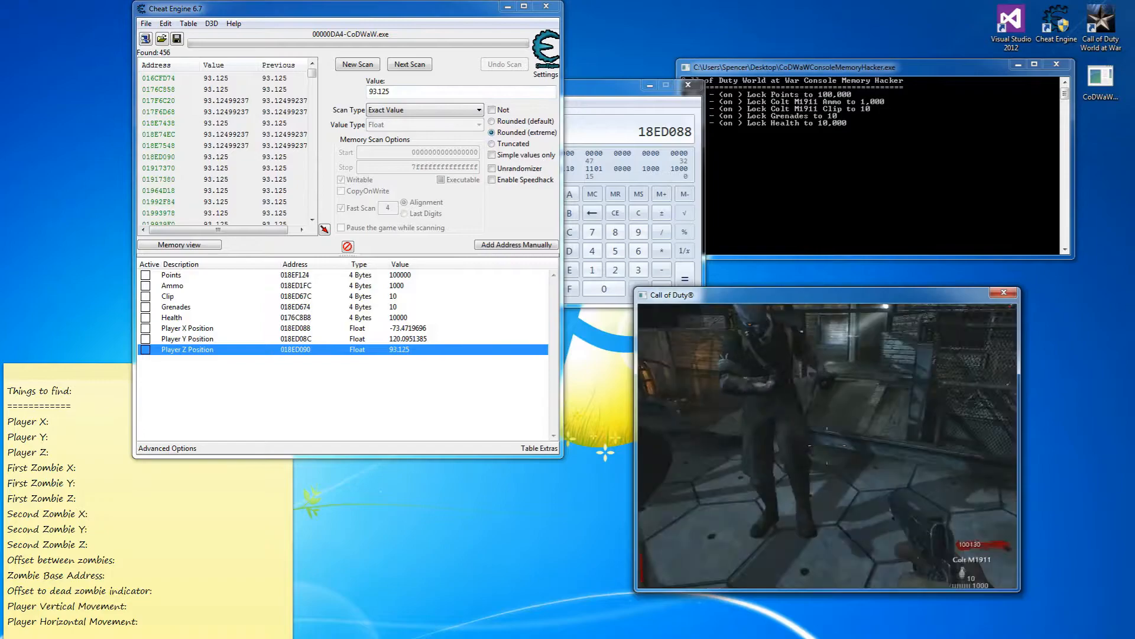
key(w)
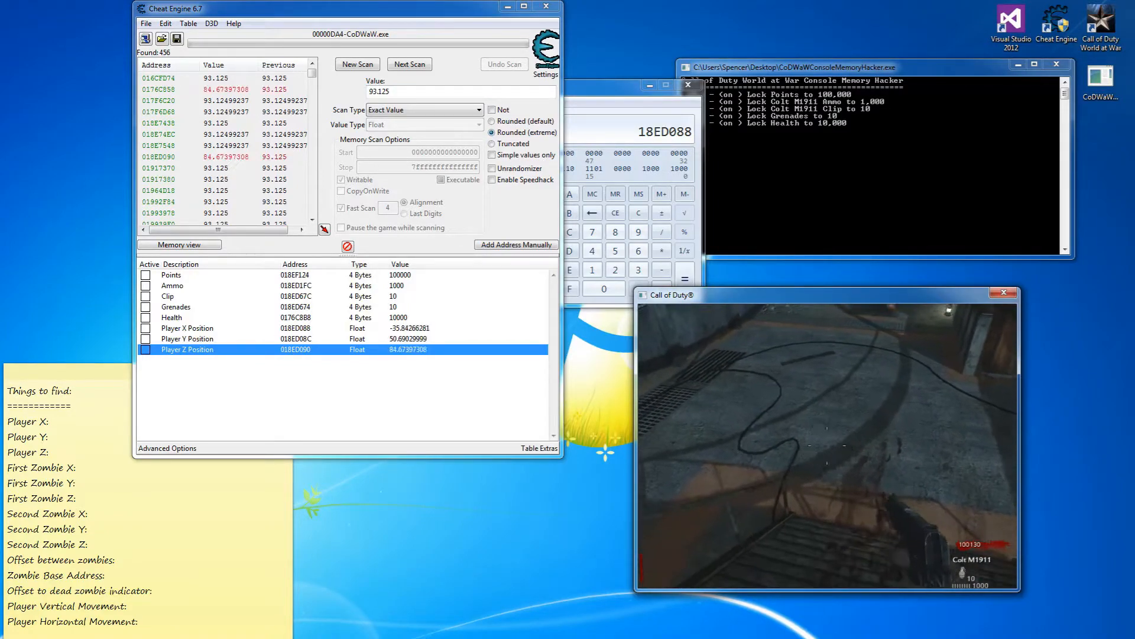
key(w)
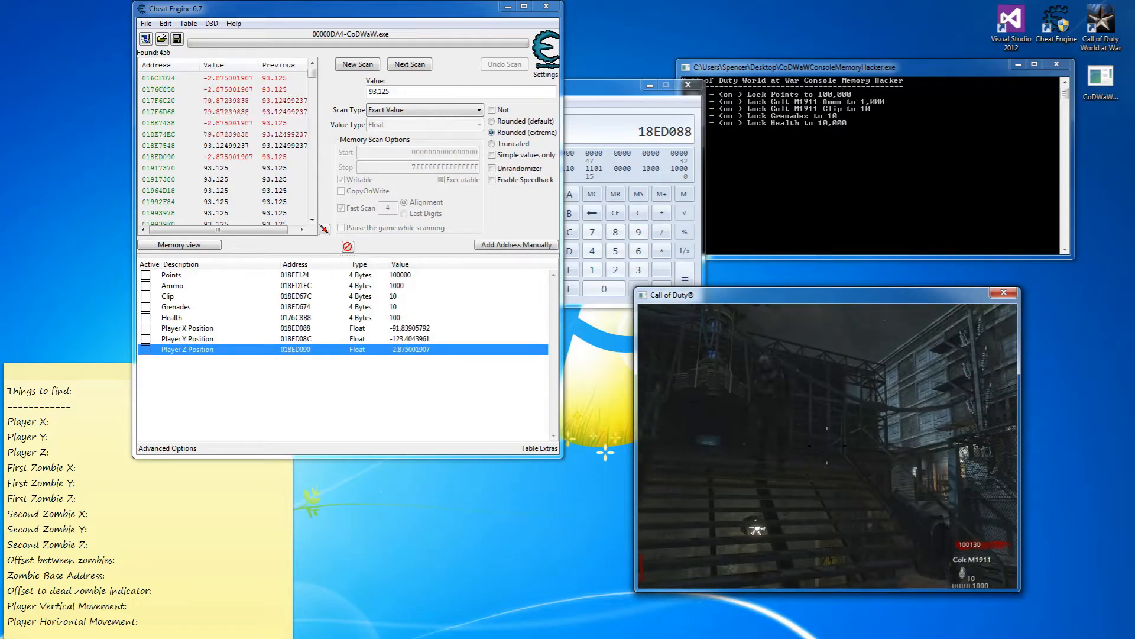
key(minus)
key(minus)
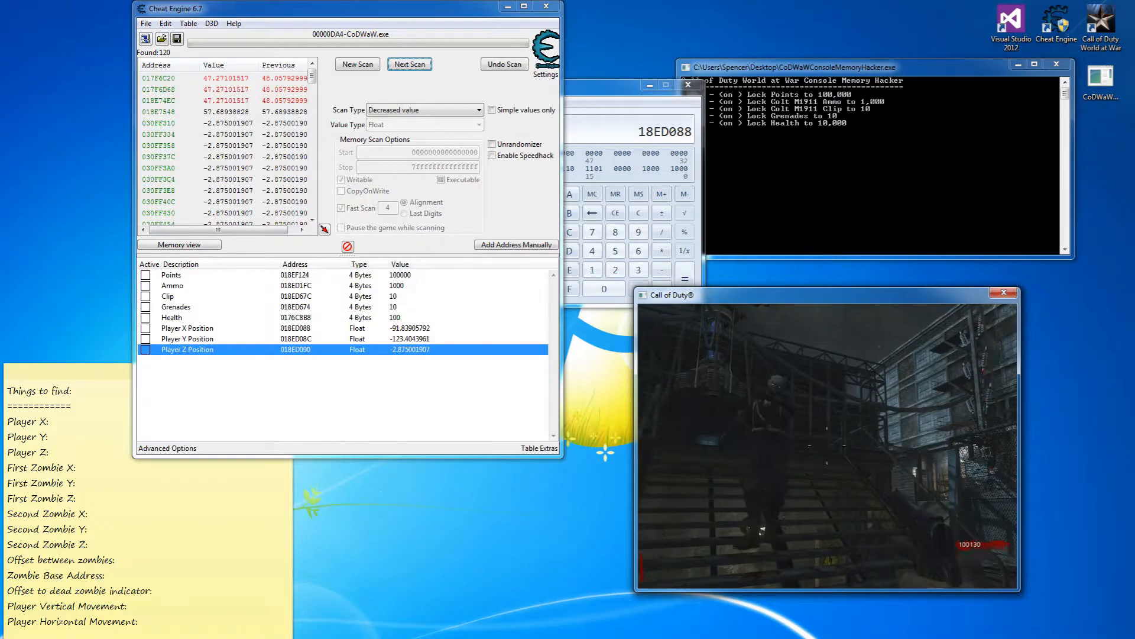
key(s)
key(minus)
key(minus)
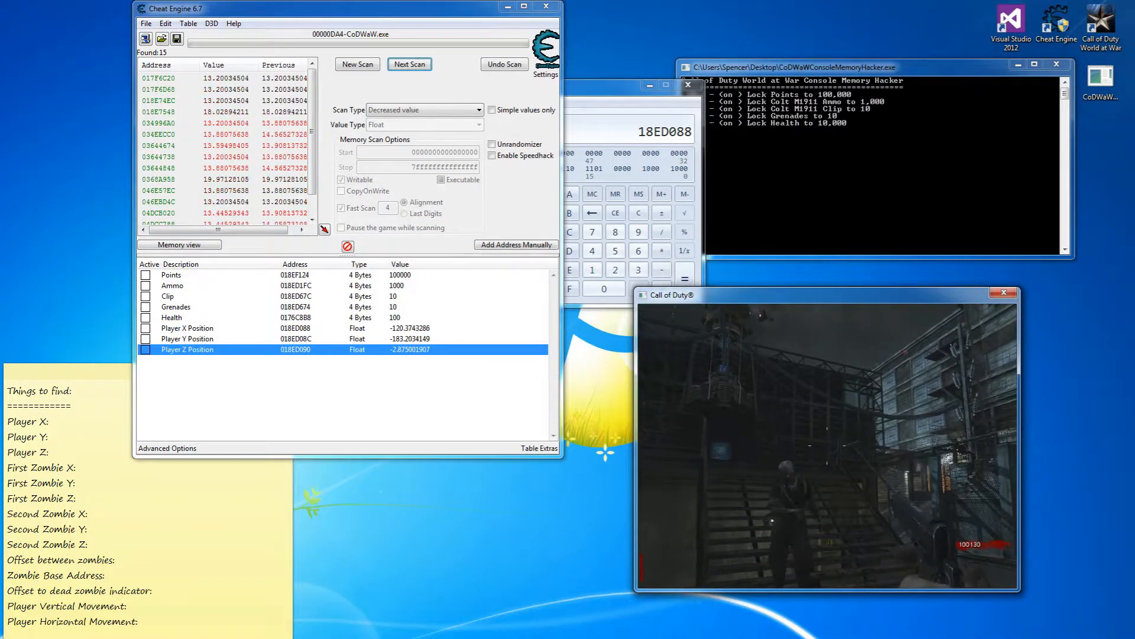
key(s)
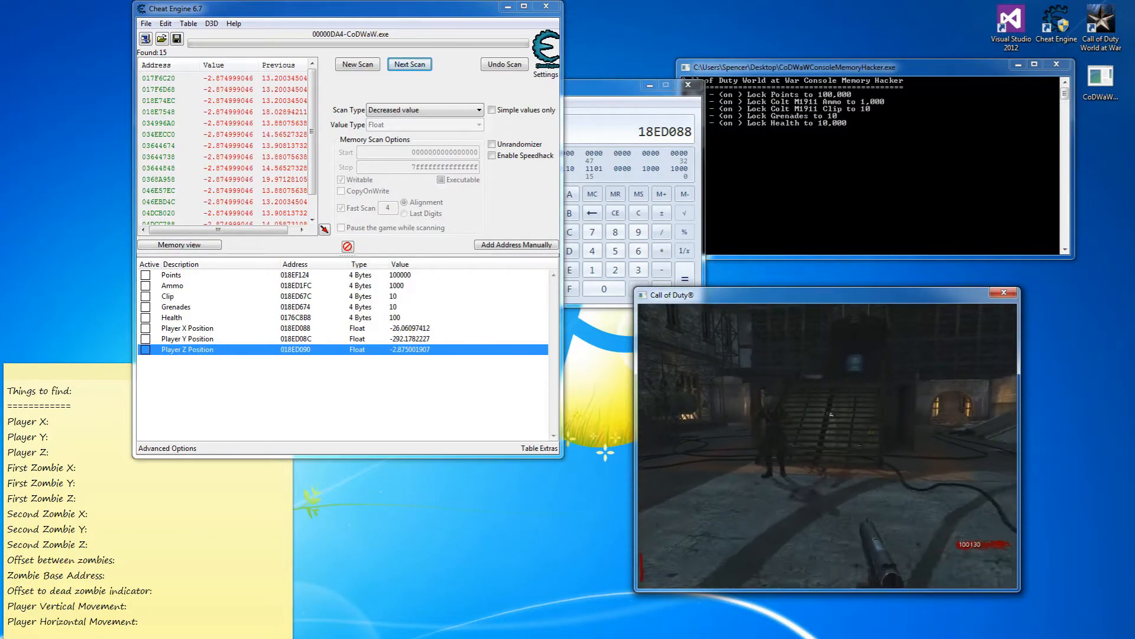
key(Escape)
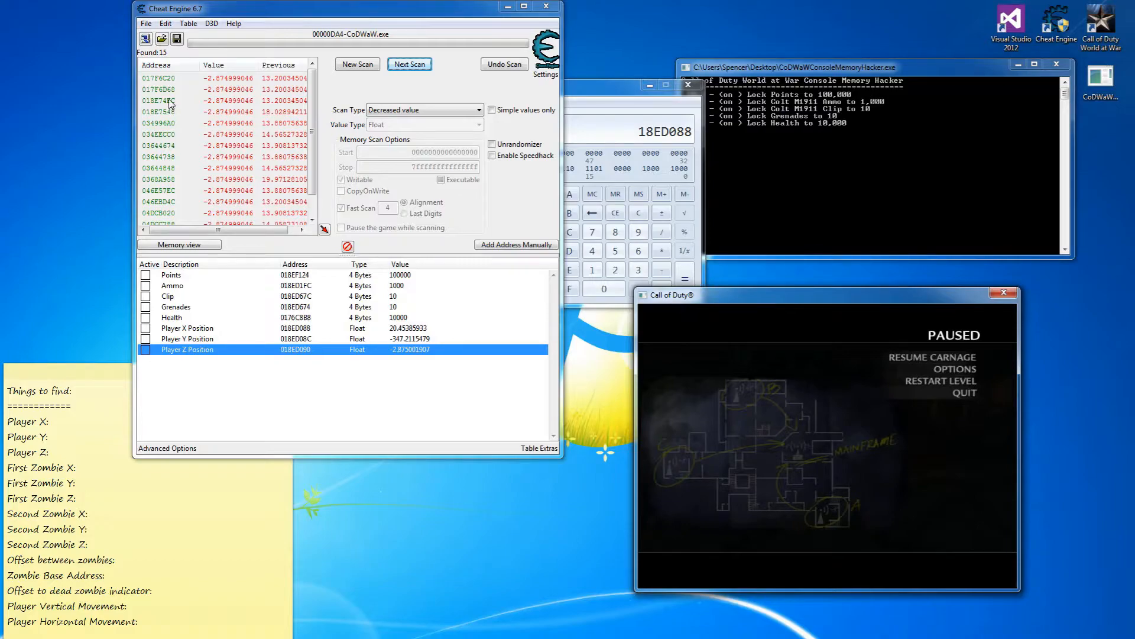
Add result 018E74EC to the table and name it 'First Zombie Z Position'.
double_click(169, 103)
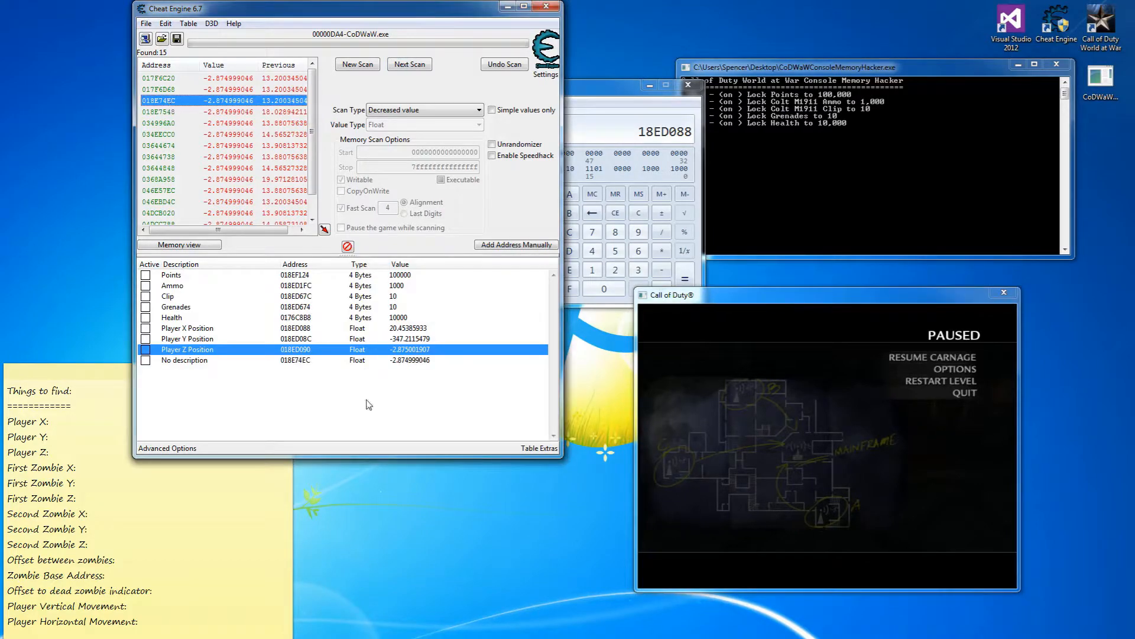
double_click(219, 365)
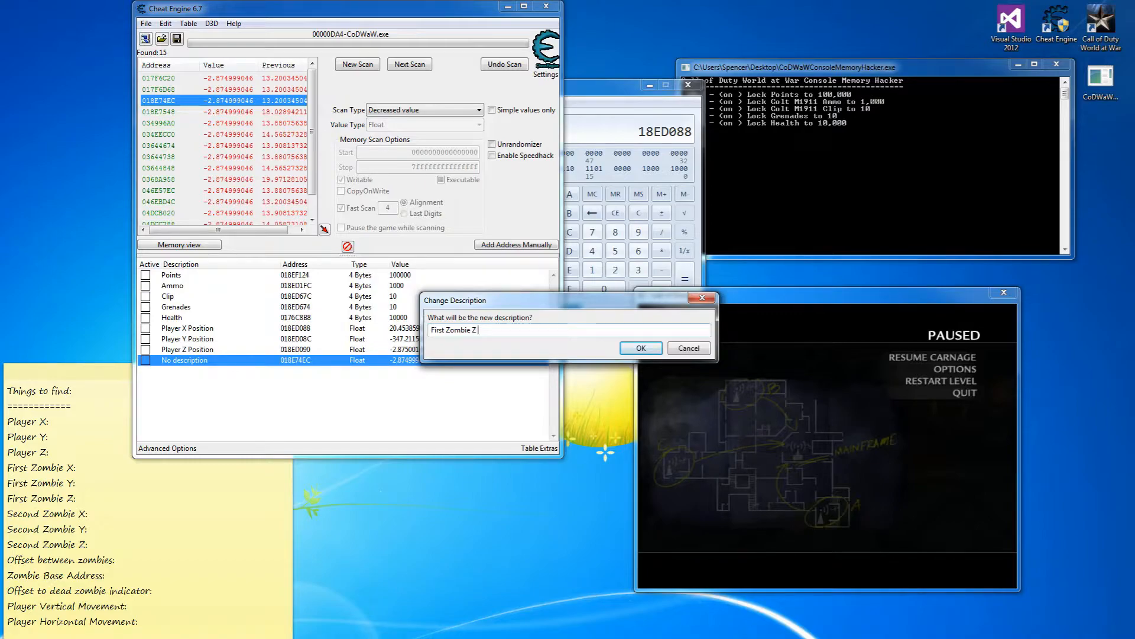
key(Return)
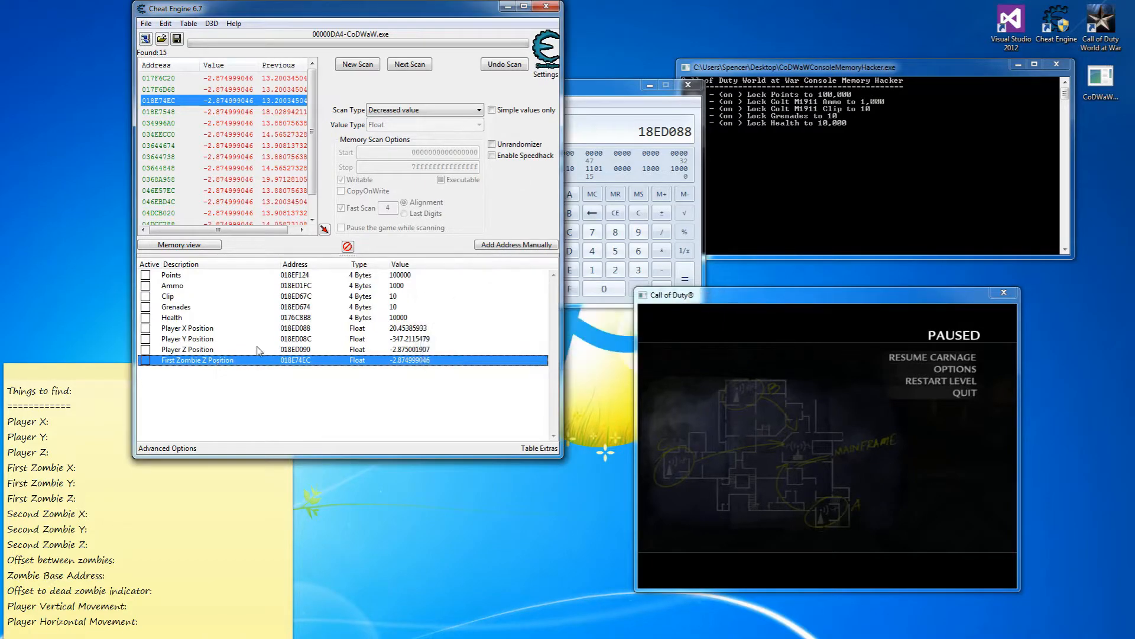
Restart the game level from the pause menu.
click(895, 359)
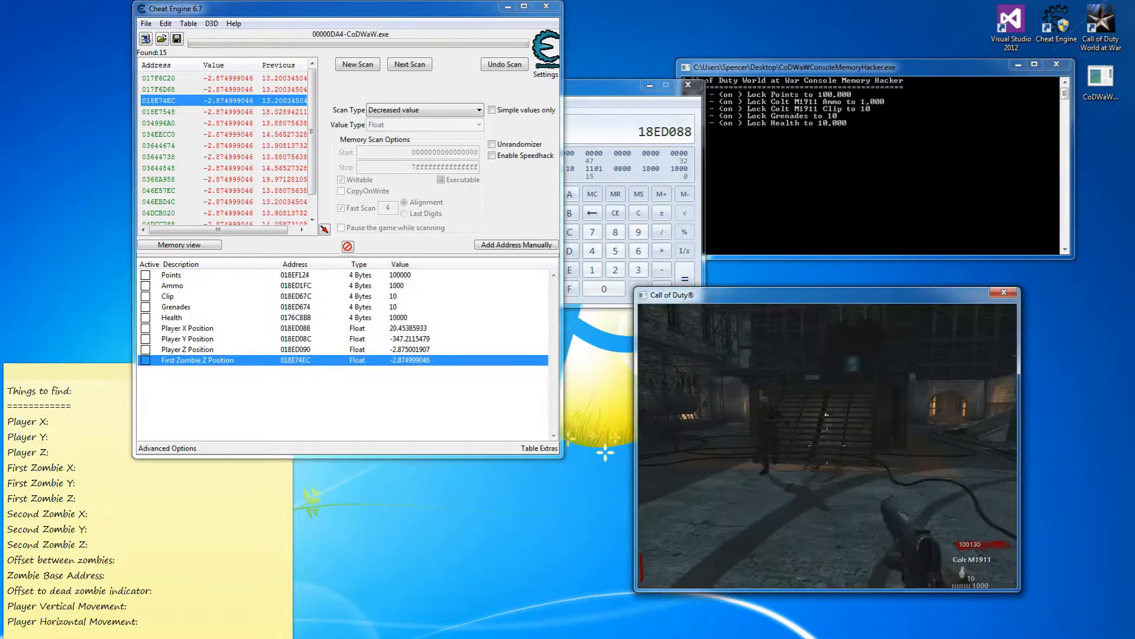
key(Escape)
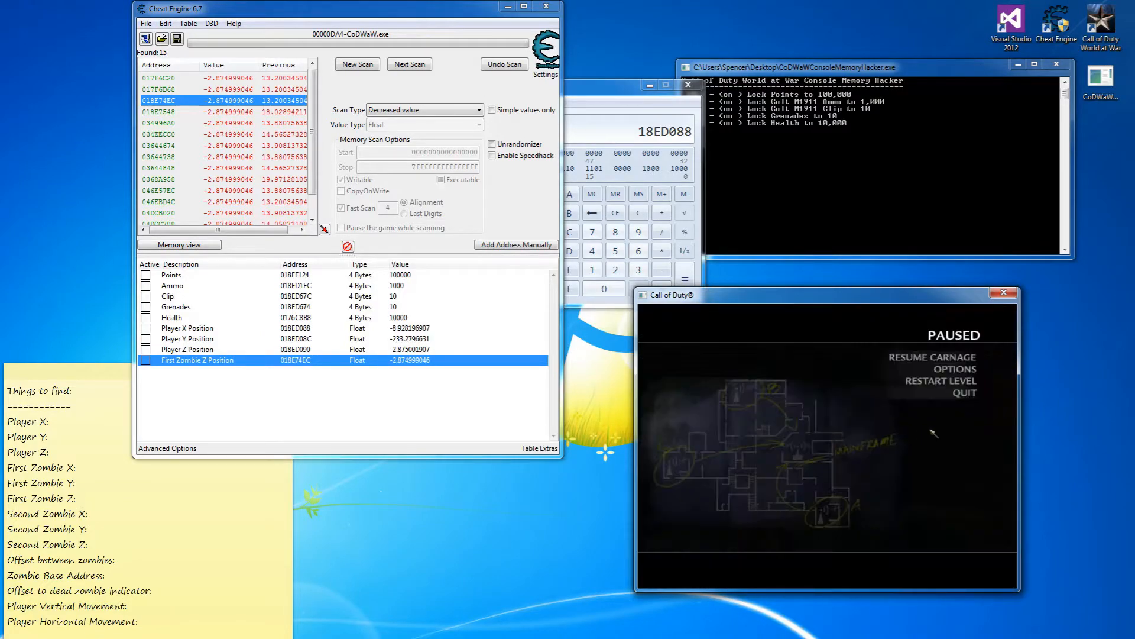
click(899, 393)
click(778, 468)
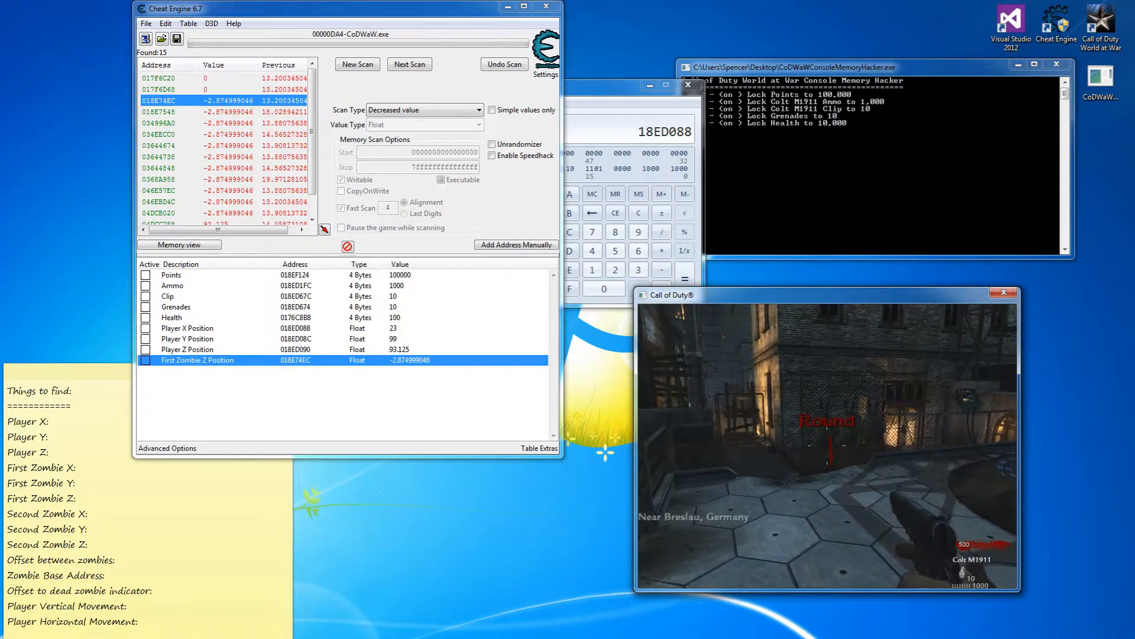
Walk the player through the archway toward the nearby zombie.
key(w)
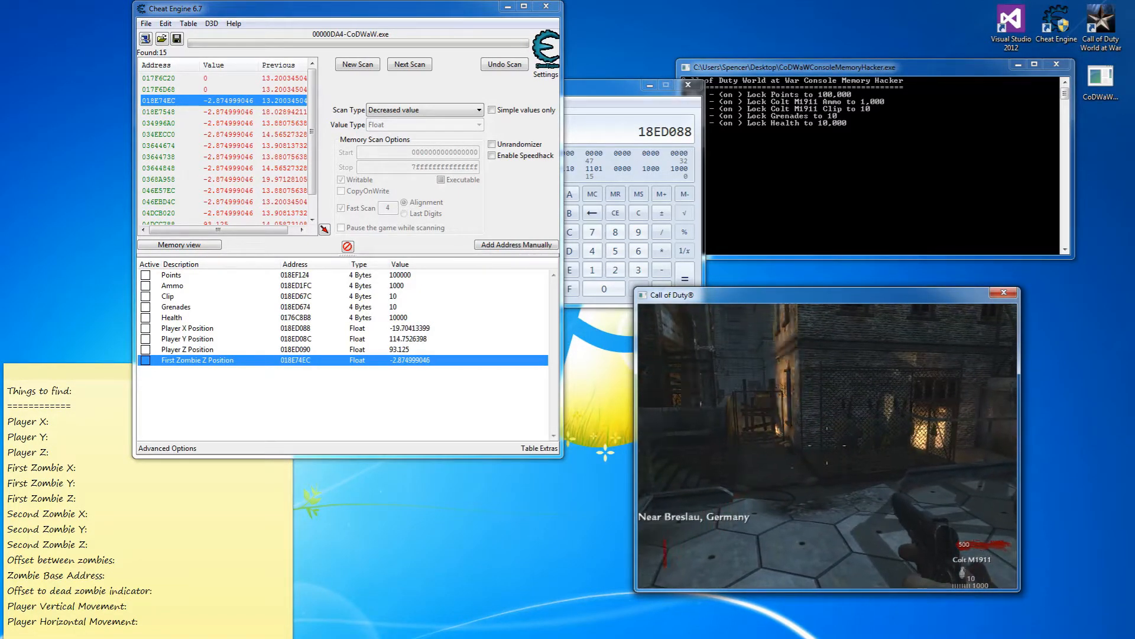
key(w)
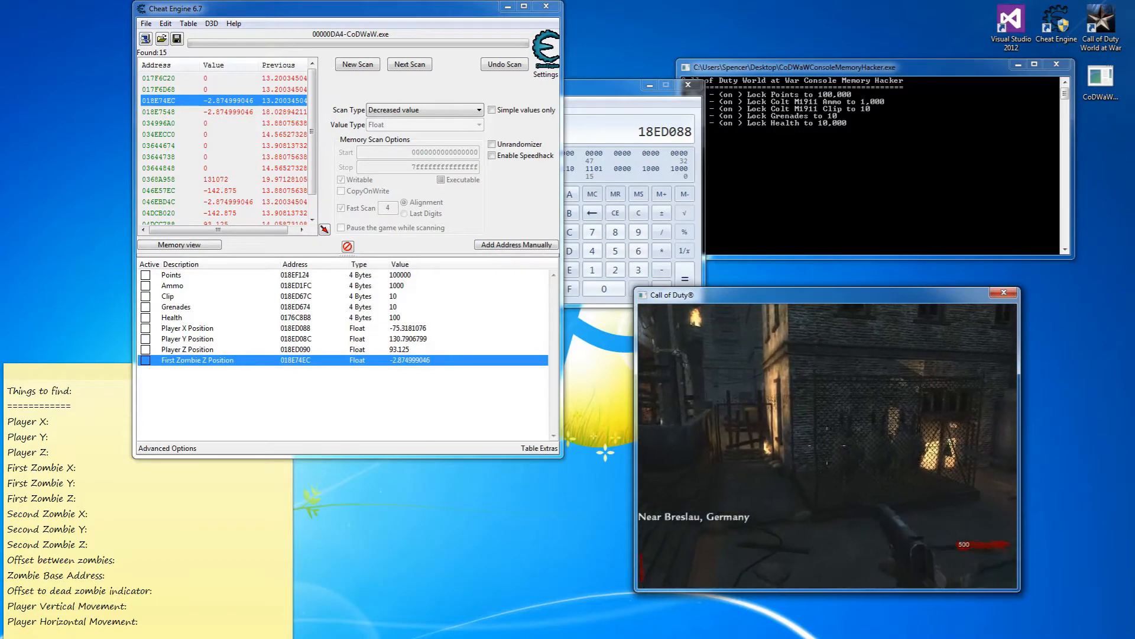
key(w)
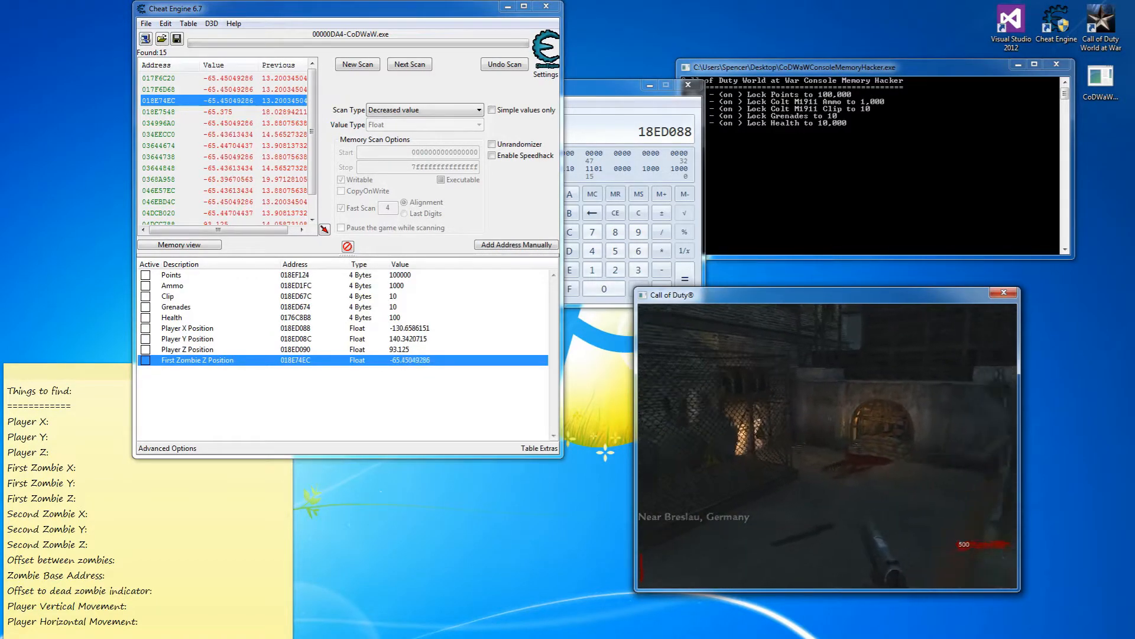
key(w)
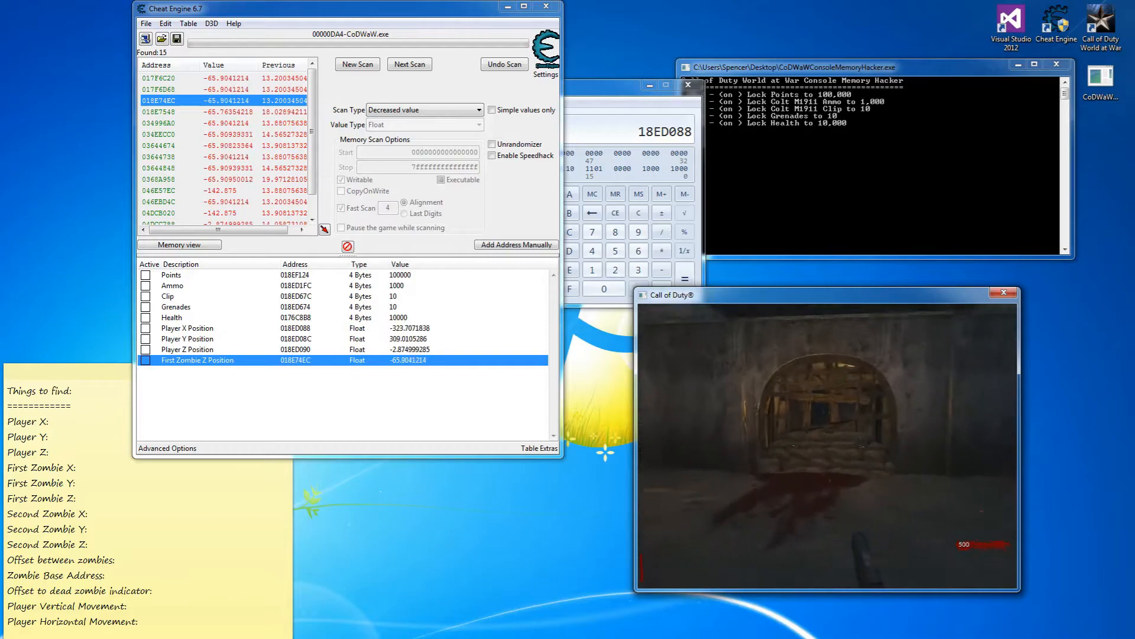
key(w)
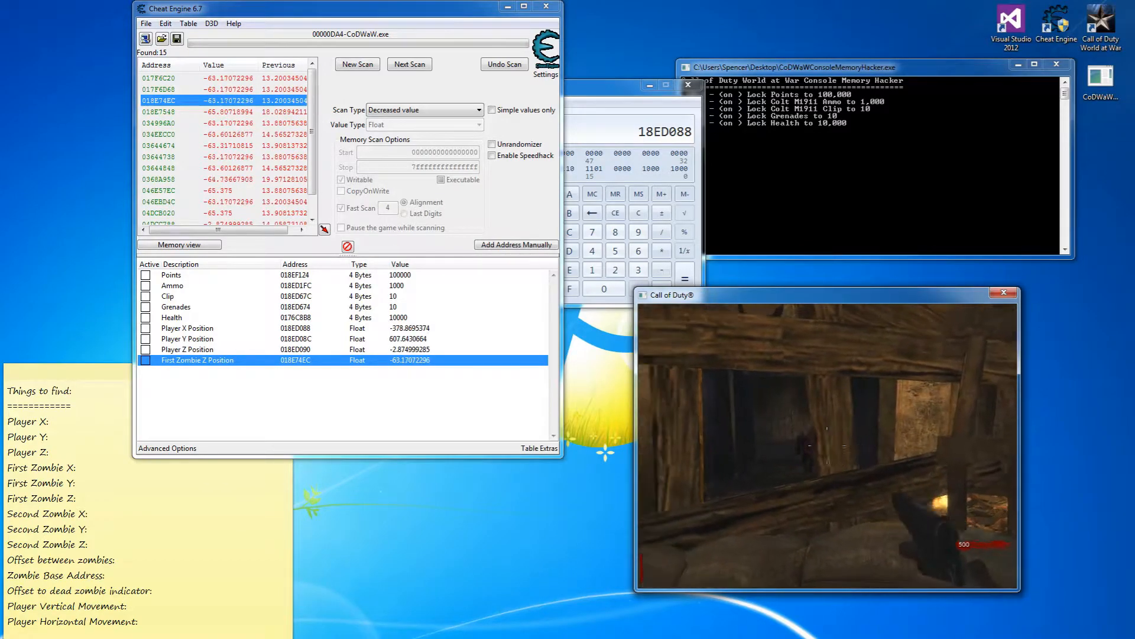
key(w)
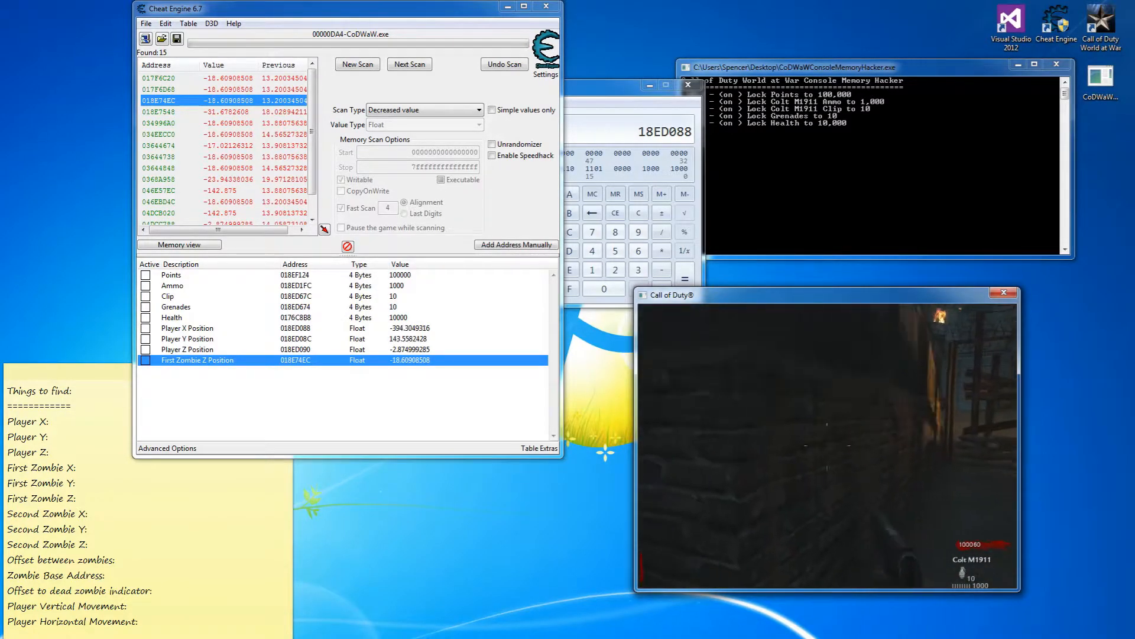
Go down the dark passage, shoot the zombie, back out, and return to Cheat Engine.
key(w)
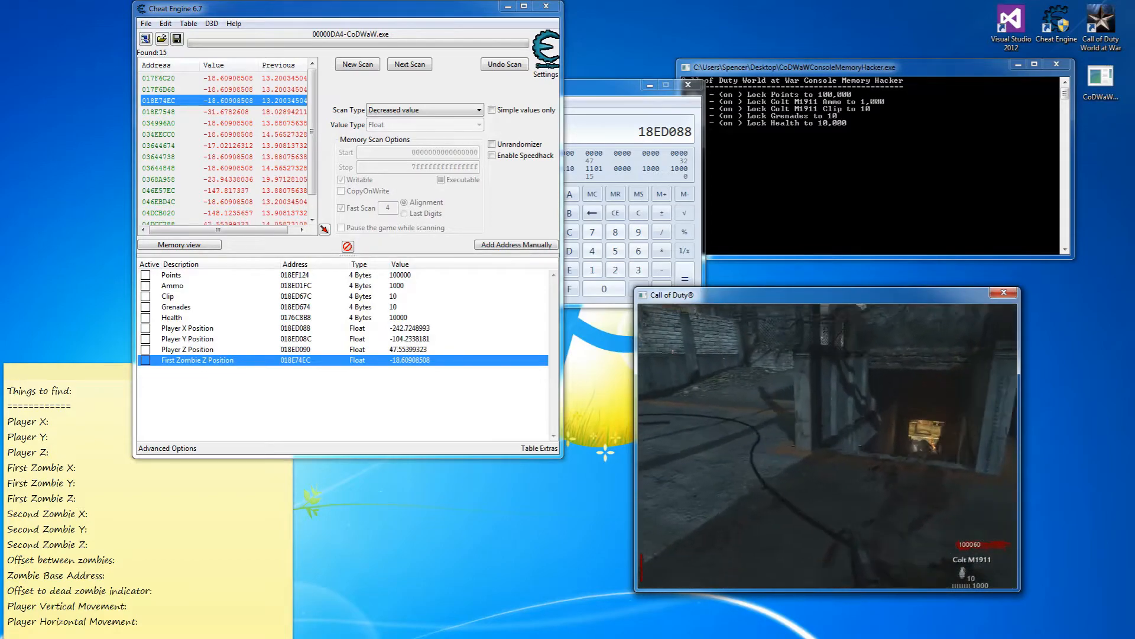
key(w)
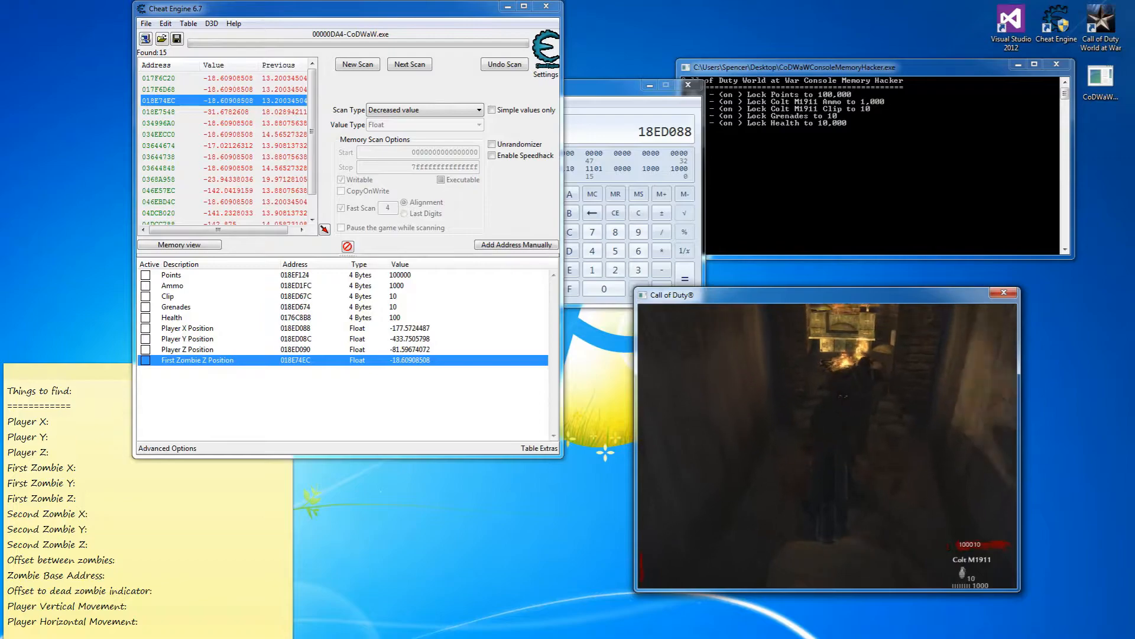
click(828, 447)
key(s)
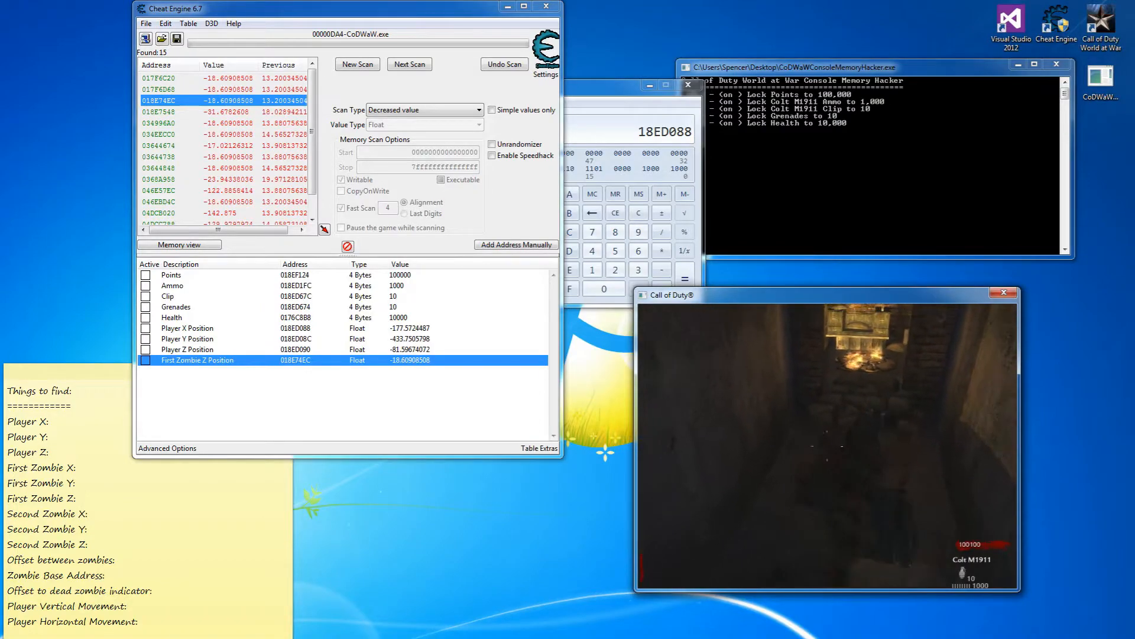
key(s)
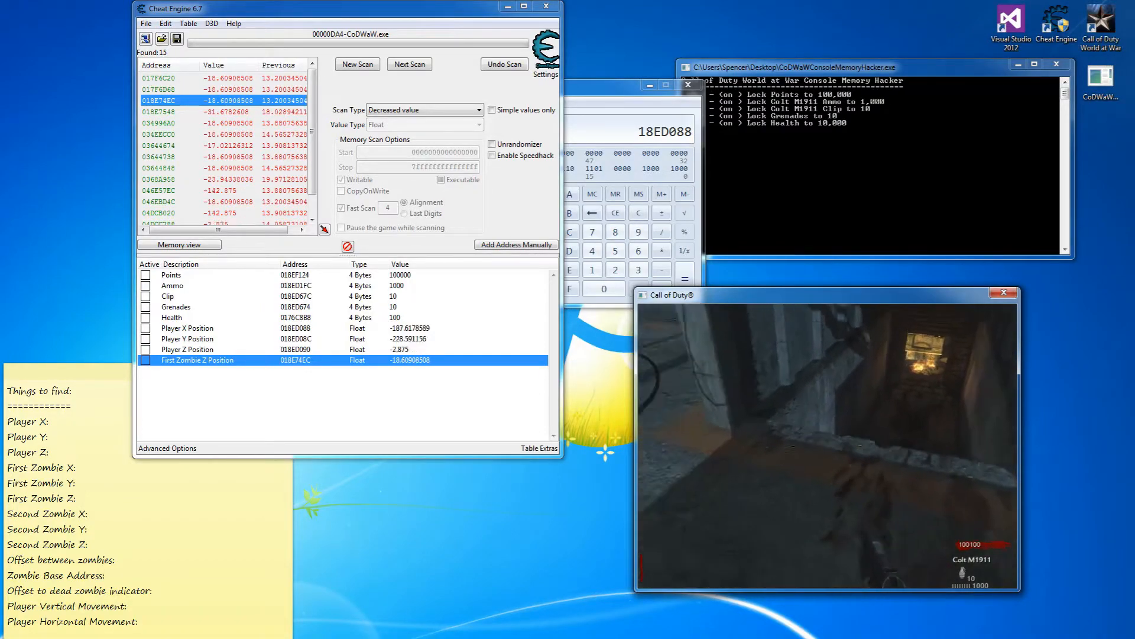
key(w)
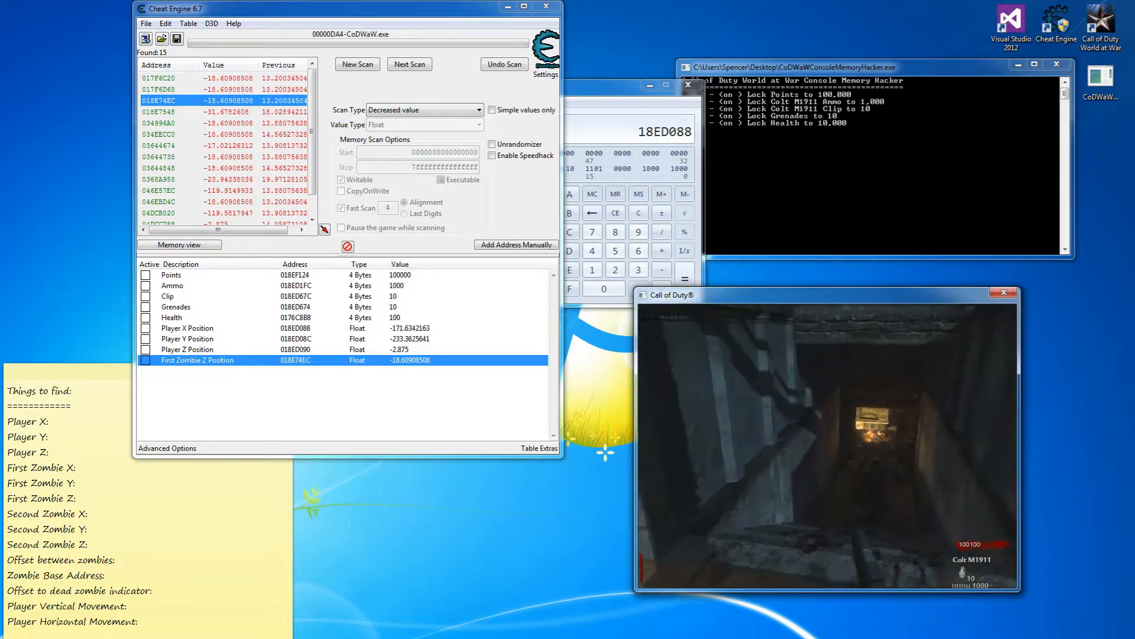
key(alt+Tab)
Start a new scan with Unknown initial value and run the first scan.
click(358, 65)
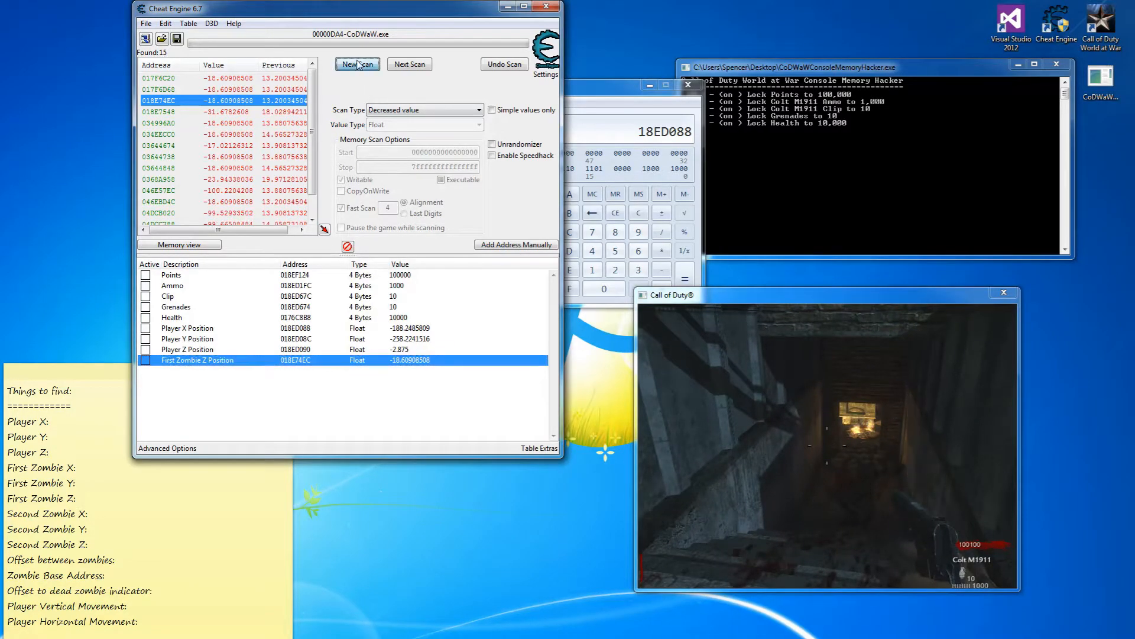
click(385, 110)
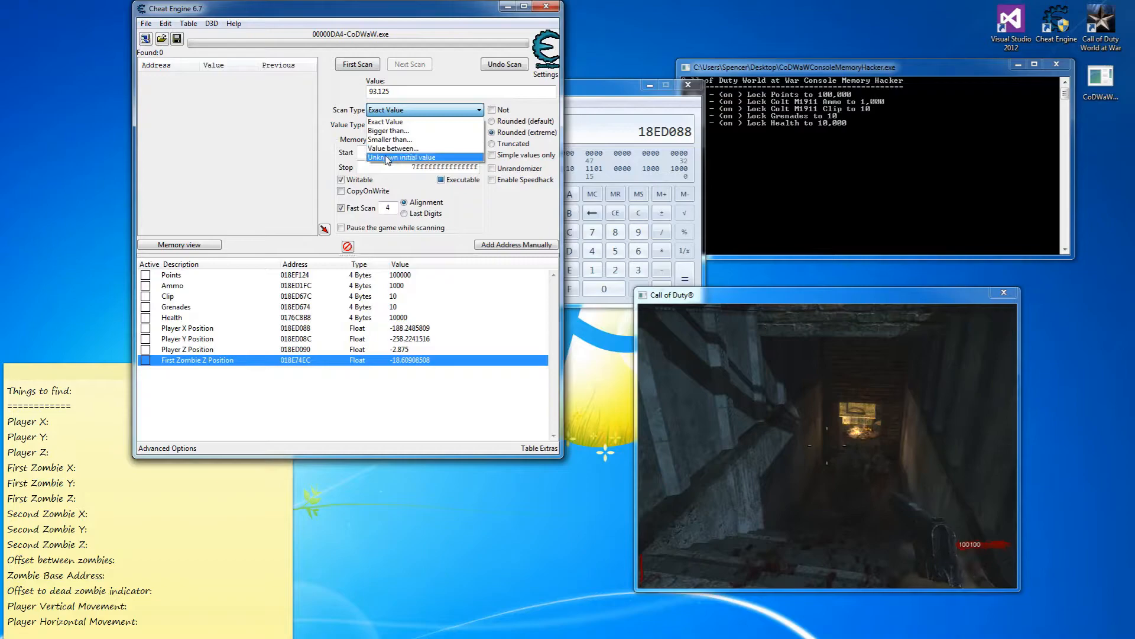
click(386, 122)
click(357, 64)
text(s)
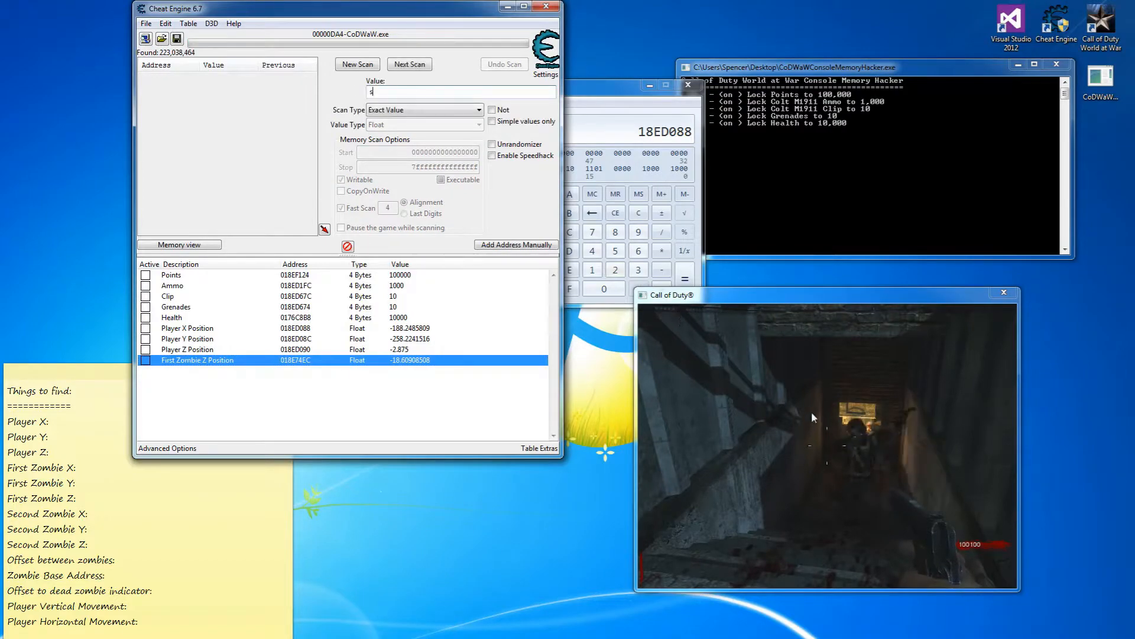
click(812, 413)
Climb the stairs while rescanning for increased values down to 3,430 addresses, then pause the game.
key(Up)
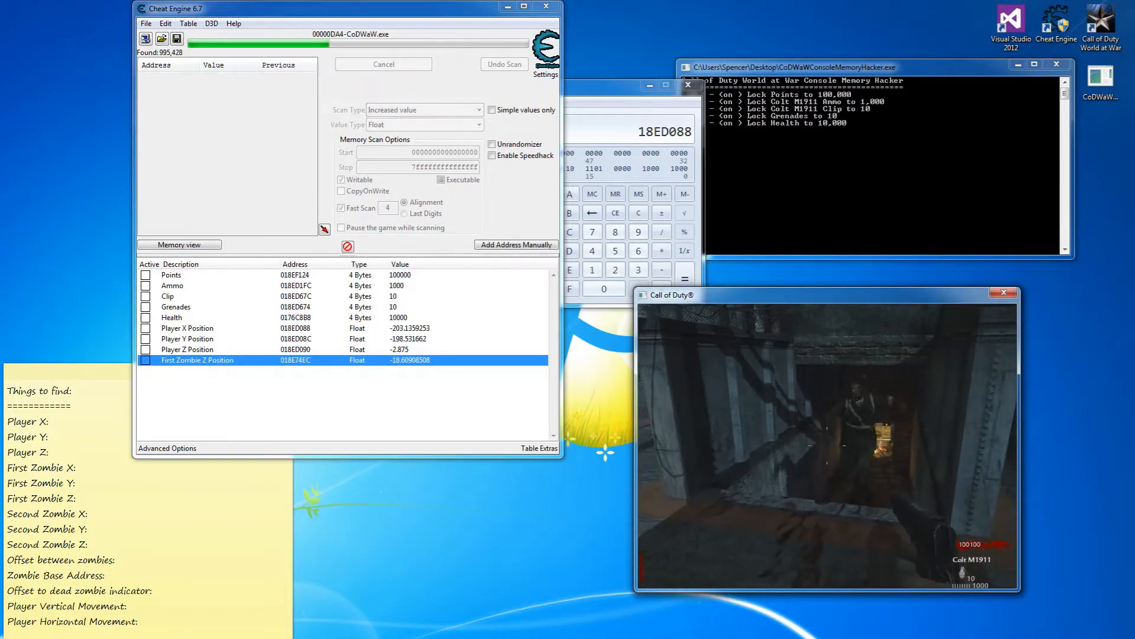
key(s)
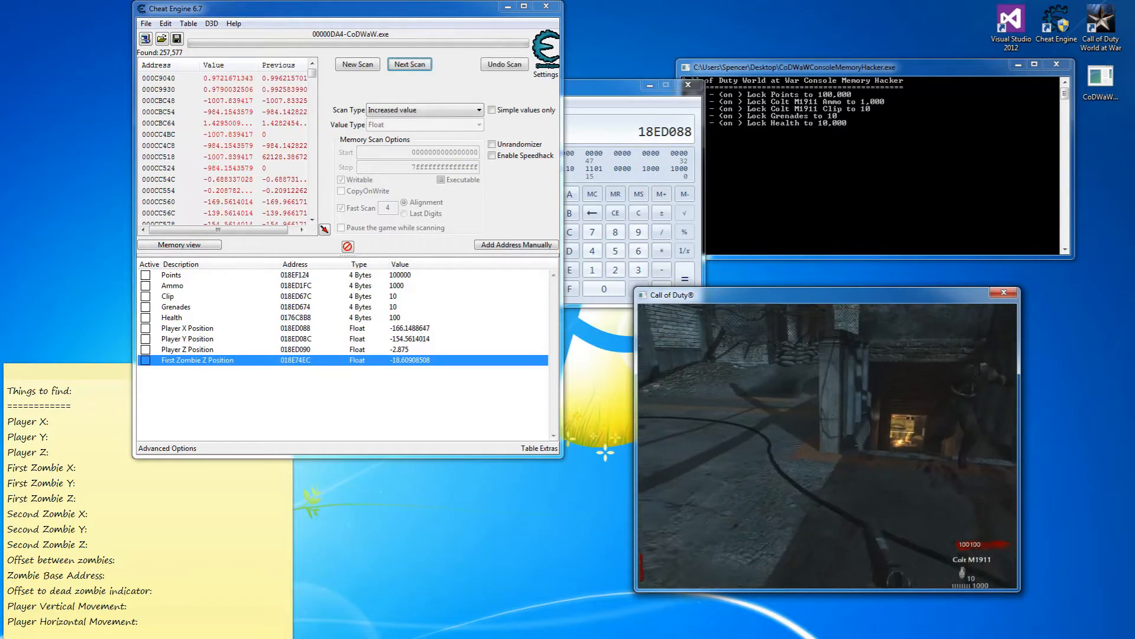
key(space)
key(s)
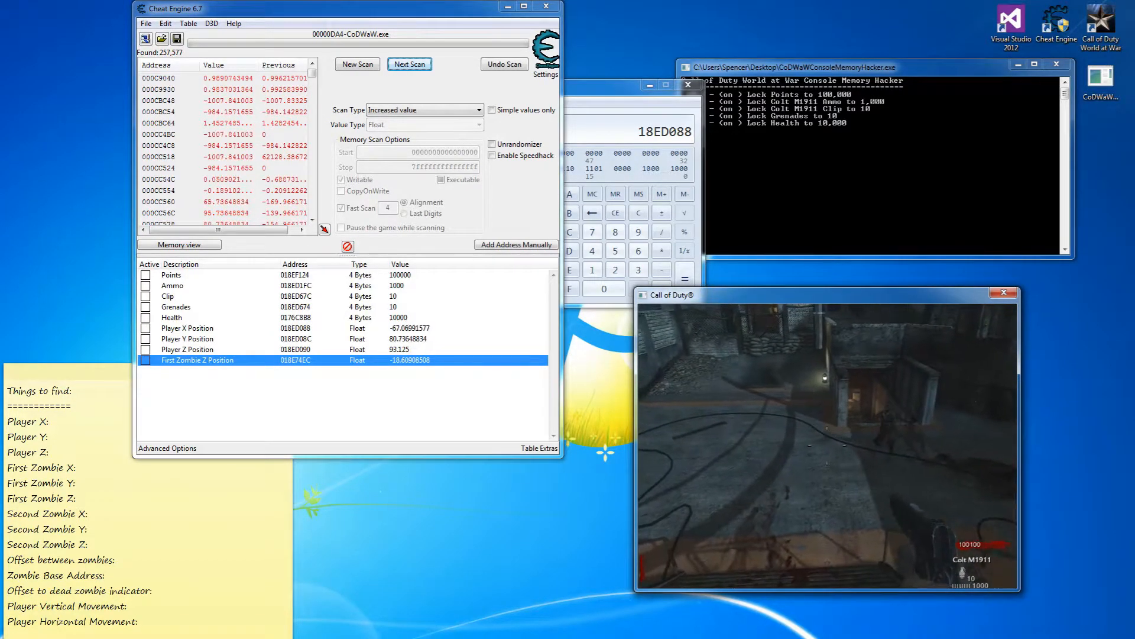
key(s)
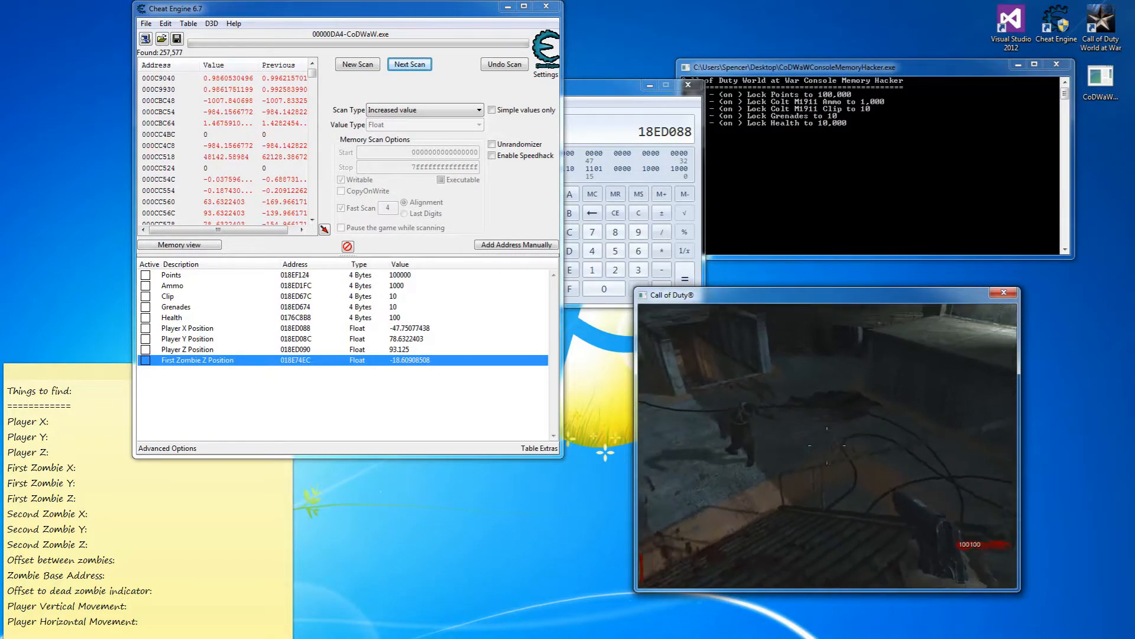
key(s)
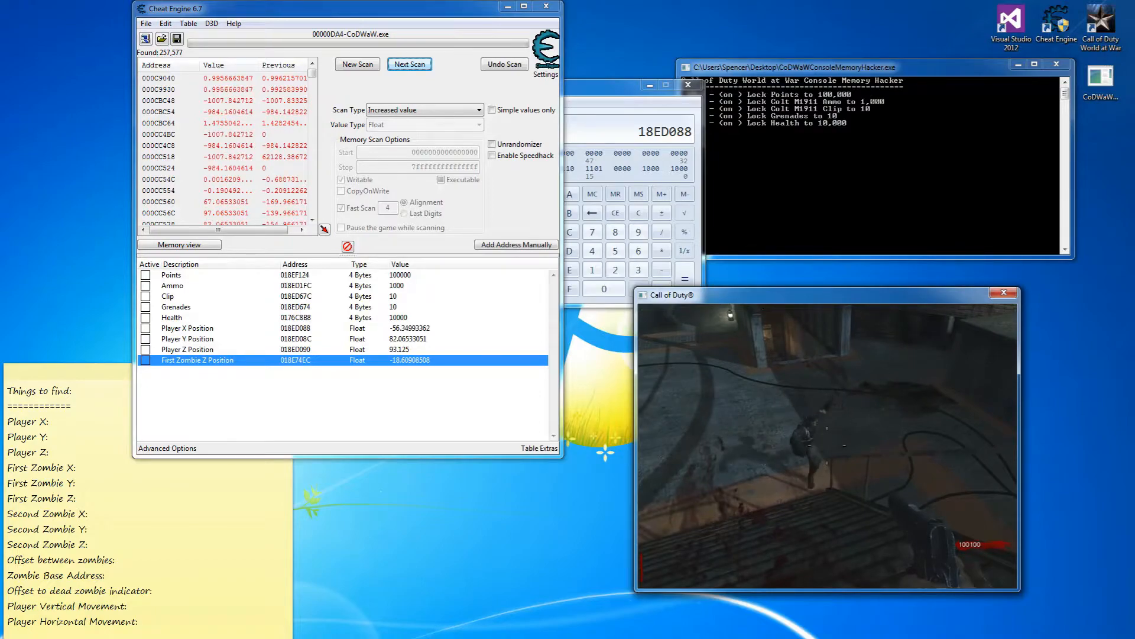
key(i)
key(s)
key(i)
key(s)
key(i)
key(s)
key(i)
key(s)
key(i)
key(s)
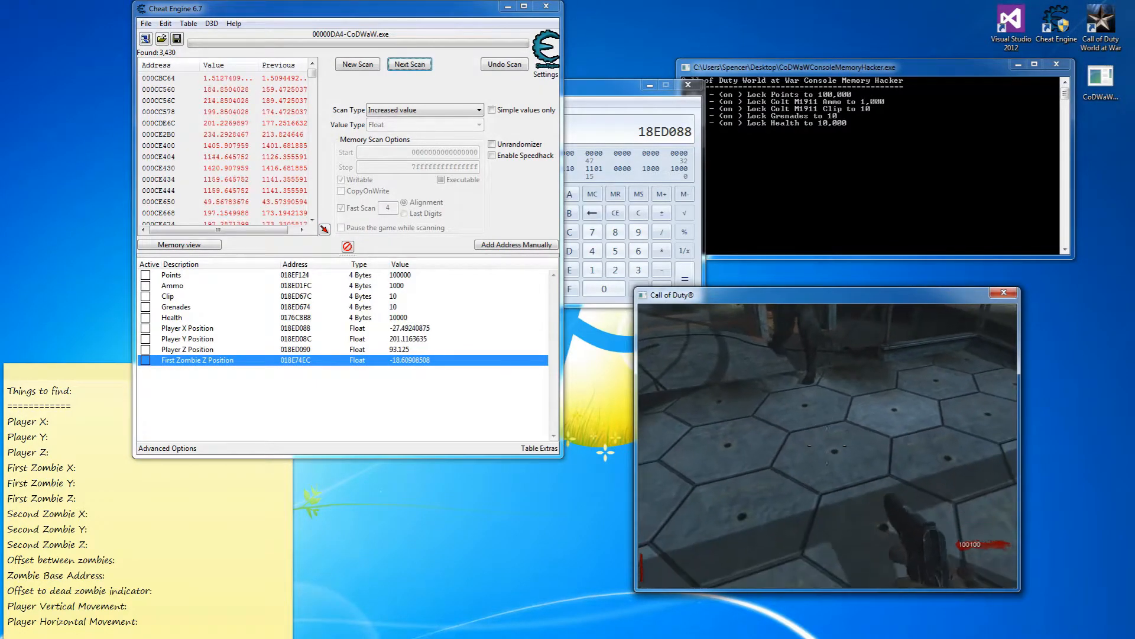
key(s)
key(Escape)
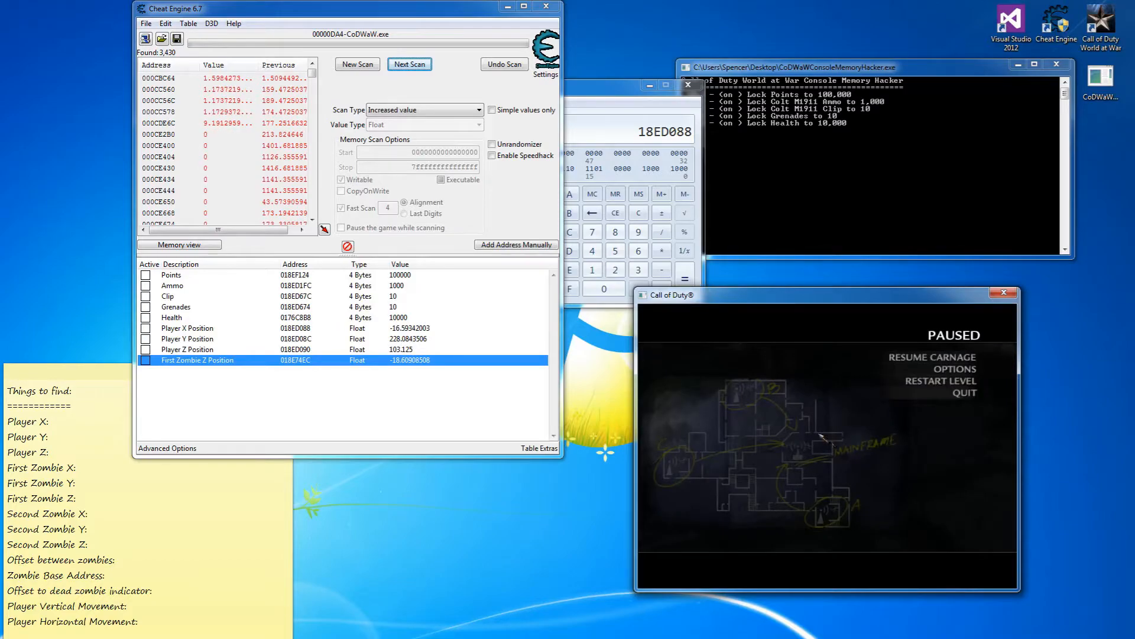
key(Escape)
key(w)
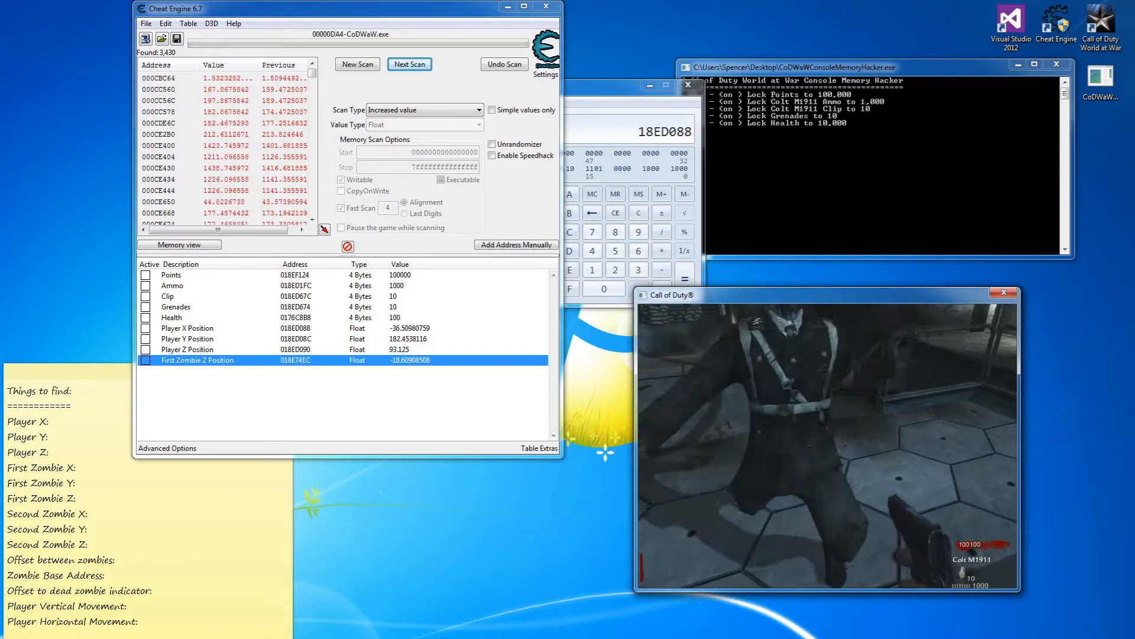
key(Escape)
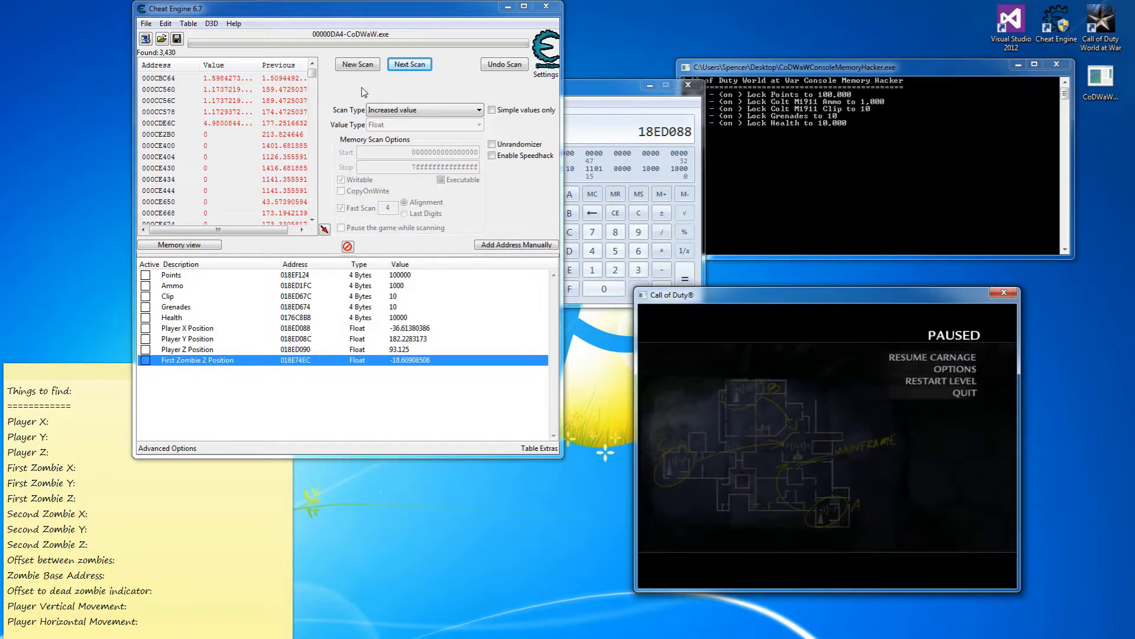
click(424, 110)
Rescan for exact value 93.125 and add 018E7574 to the table as Second Zombie Z Position.
click(402, 120)
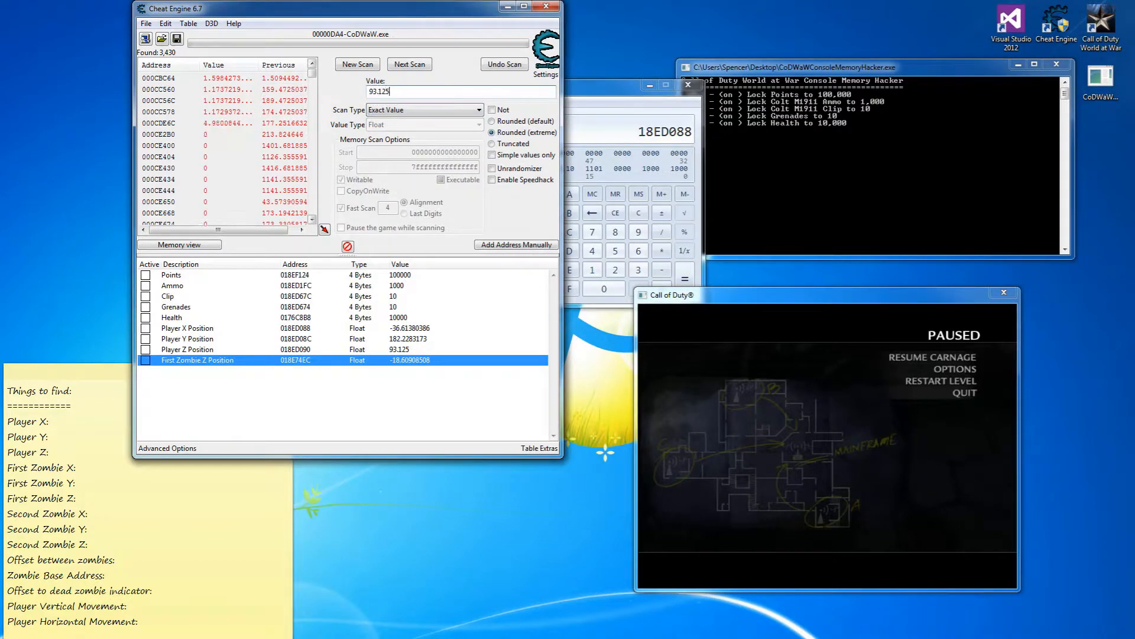
text(93.125)
click(410, 64)
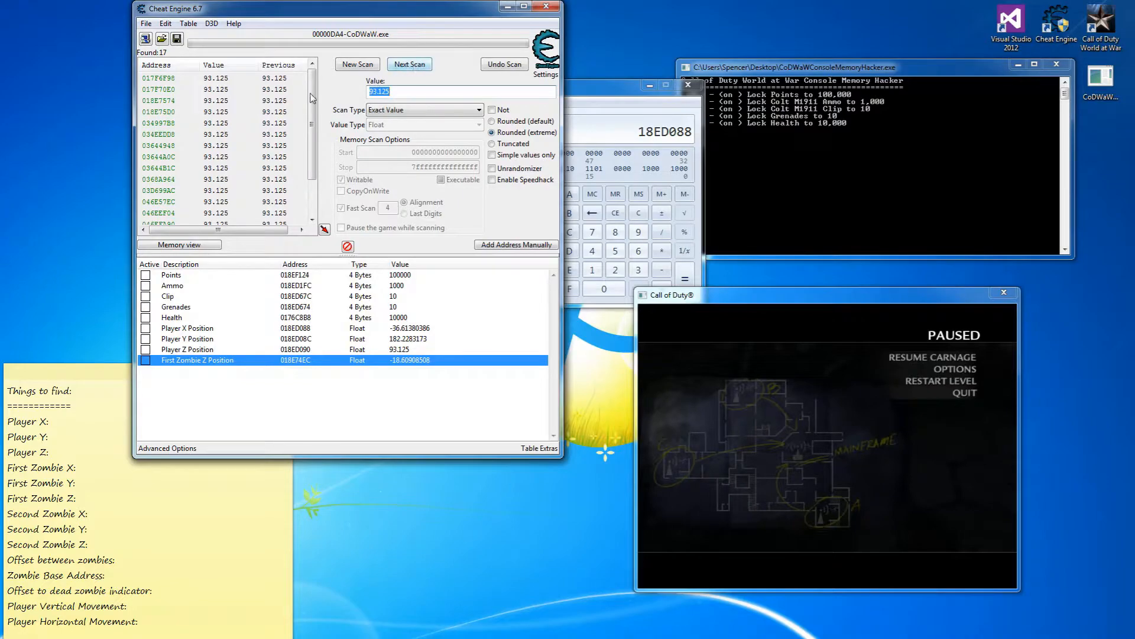
double_click(170, 101)
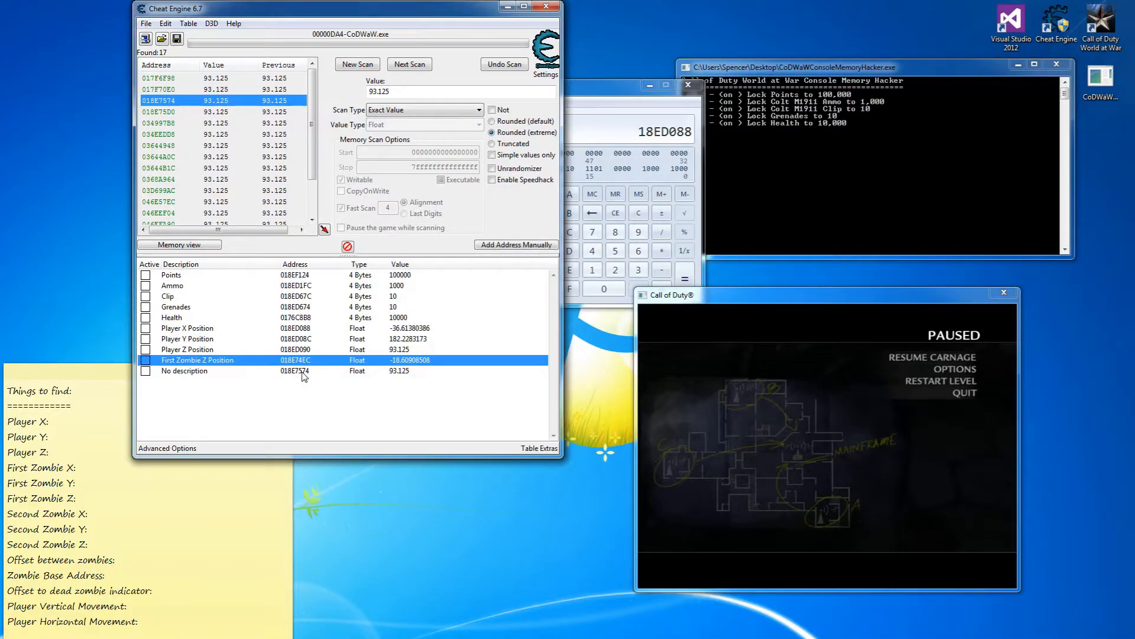
double_click(225, 372)
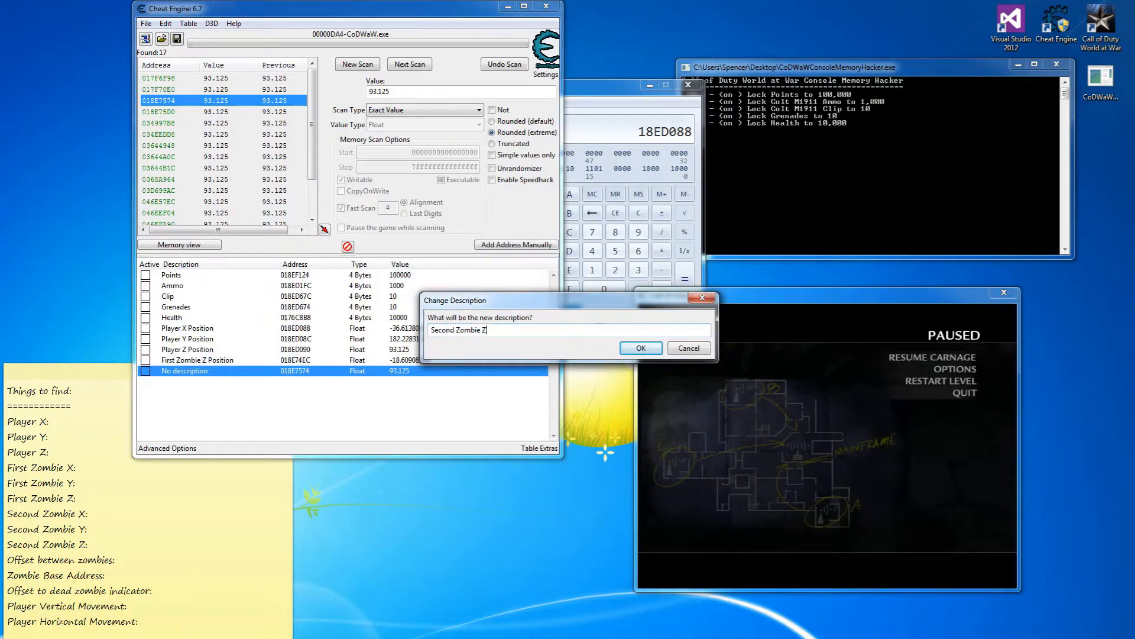
key(Return)
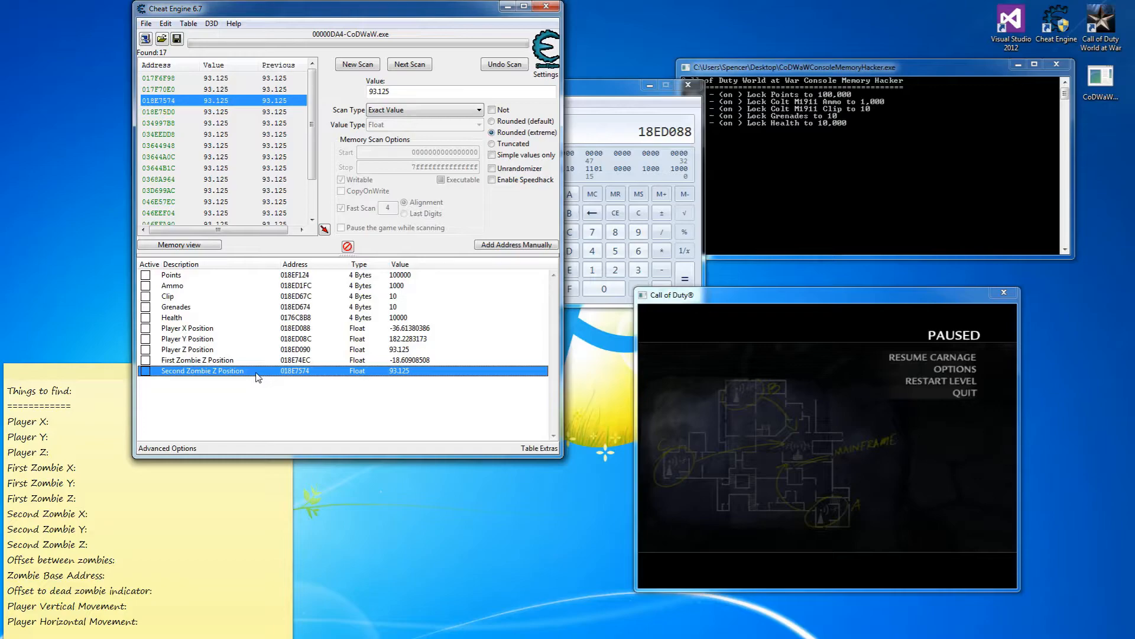
Browse the memory region of First Zombie Z Position and open Dissect data/structures.
click(212, 361)
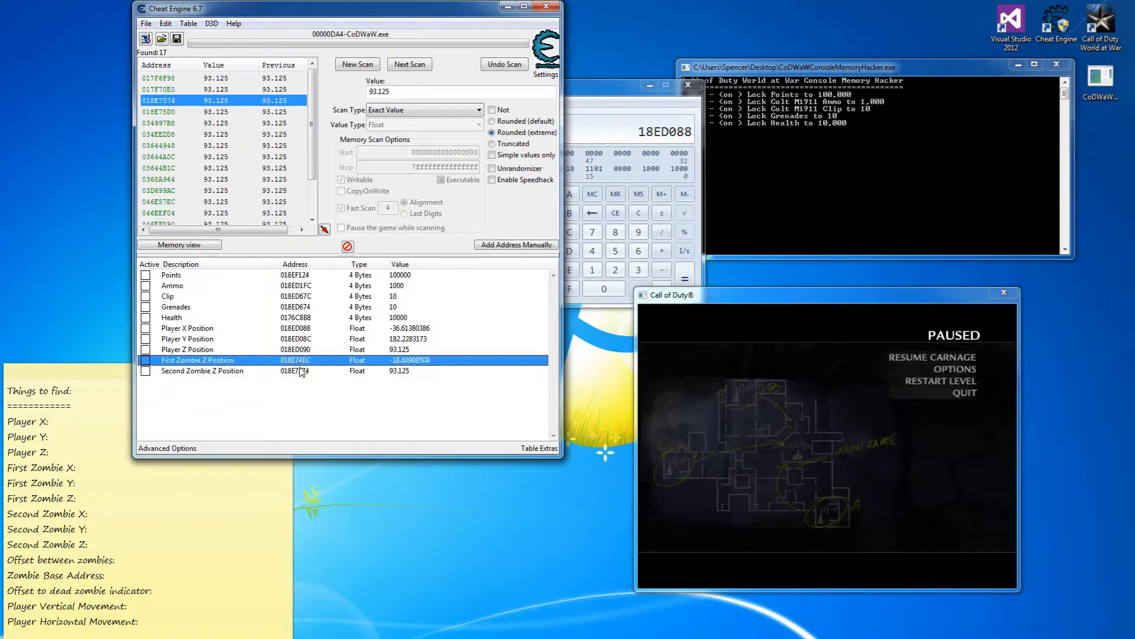
right_click(247, 364)
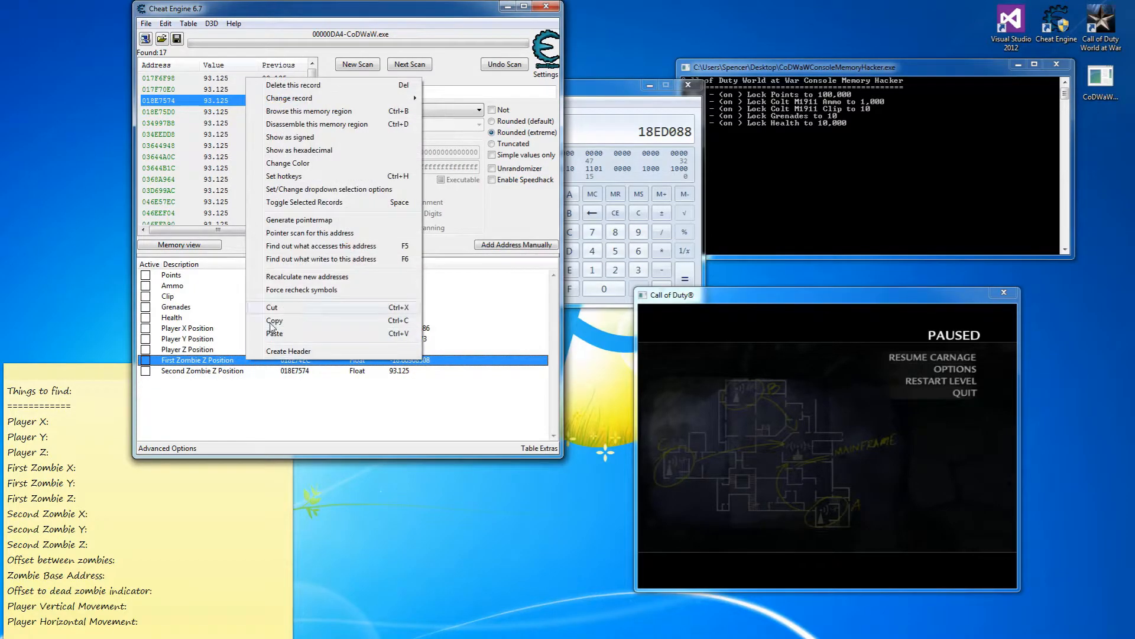
click(292, 111)
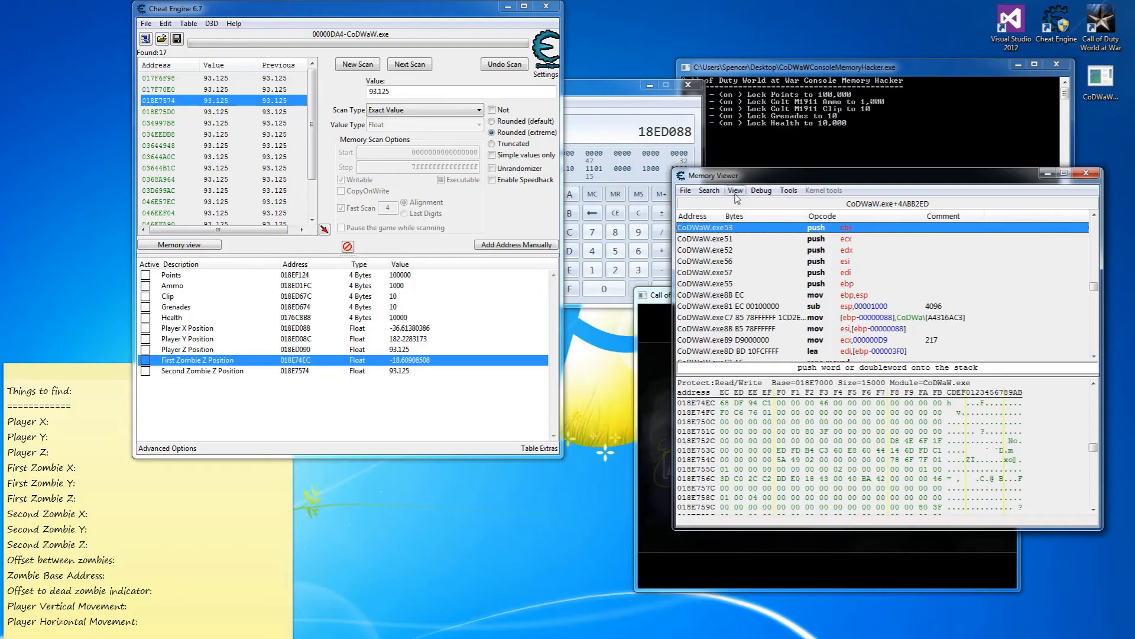
click(789, 190)
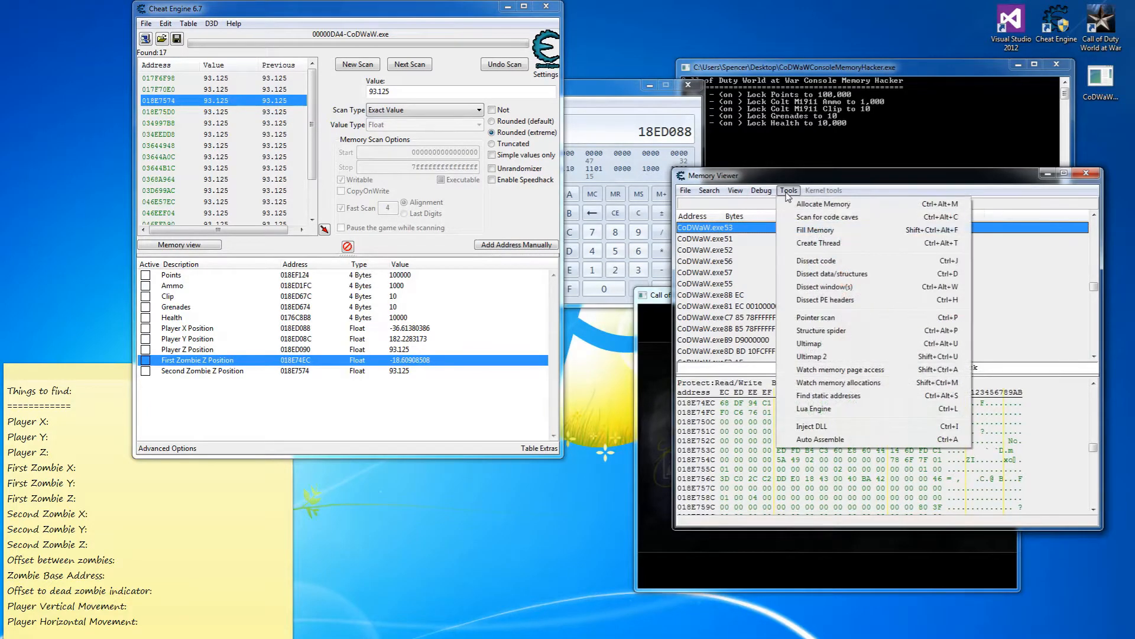
click(836, 275)
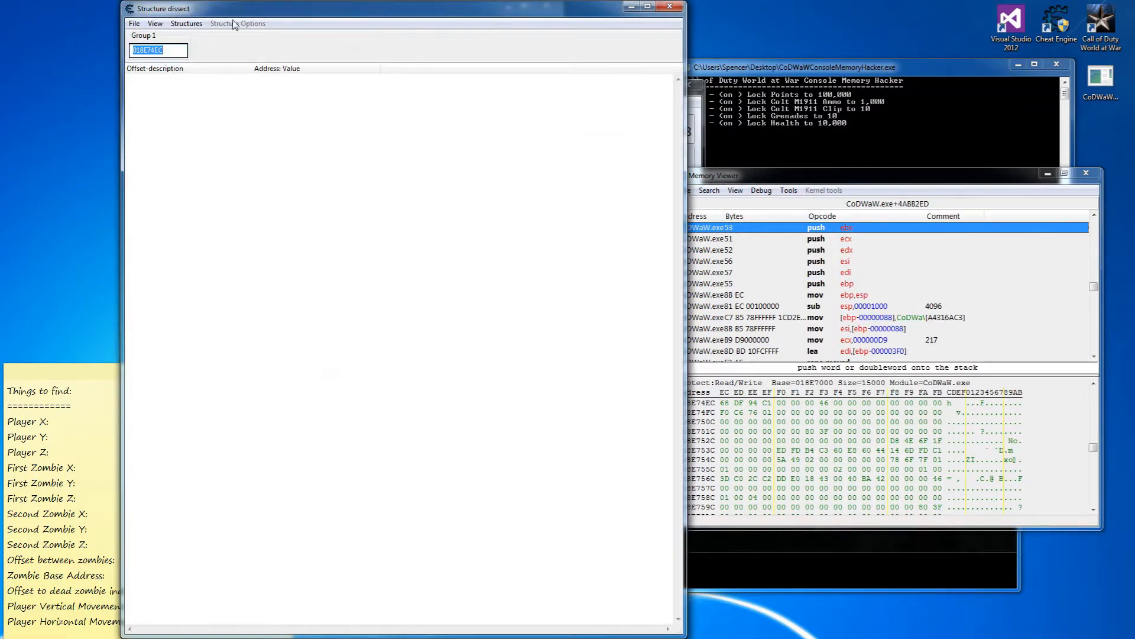
Define a new structure with the default name and 4096-byte size.
click(186, 23)
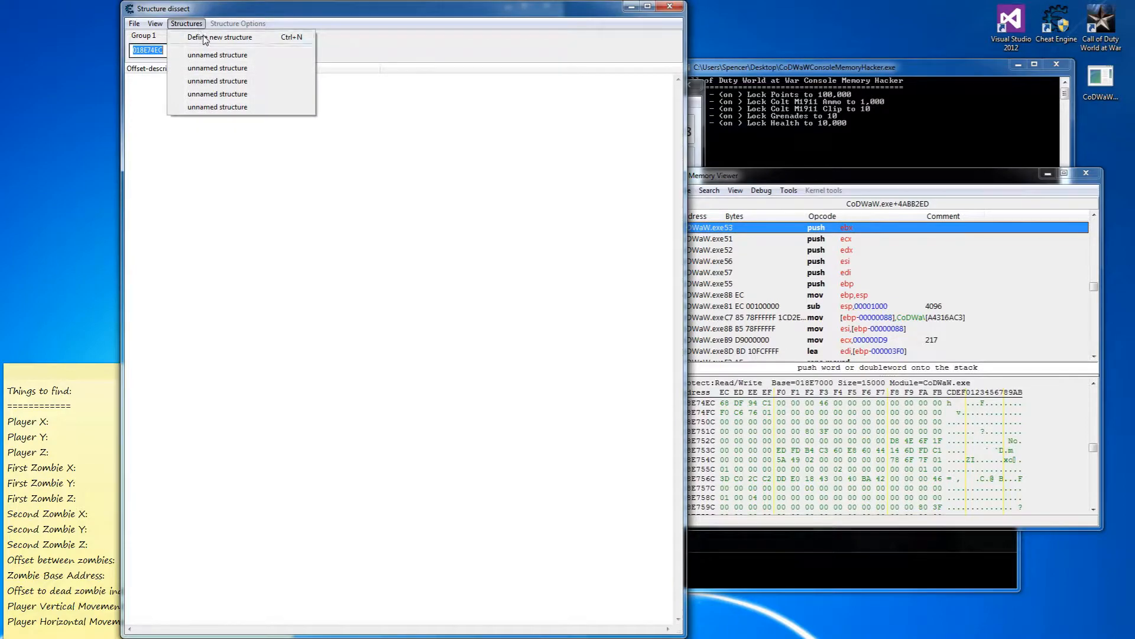
click(204, 37)
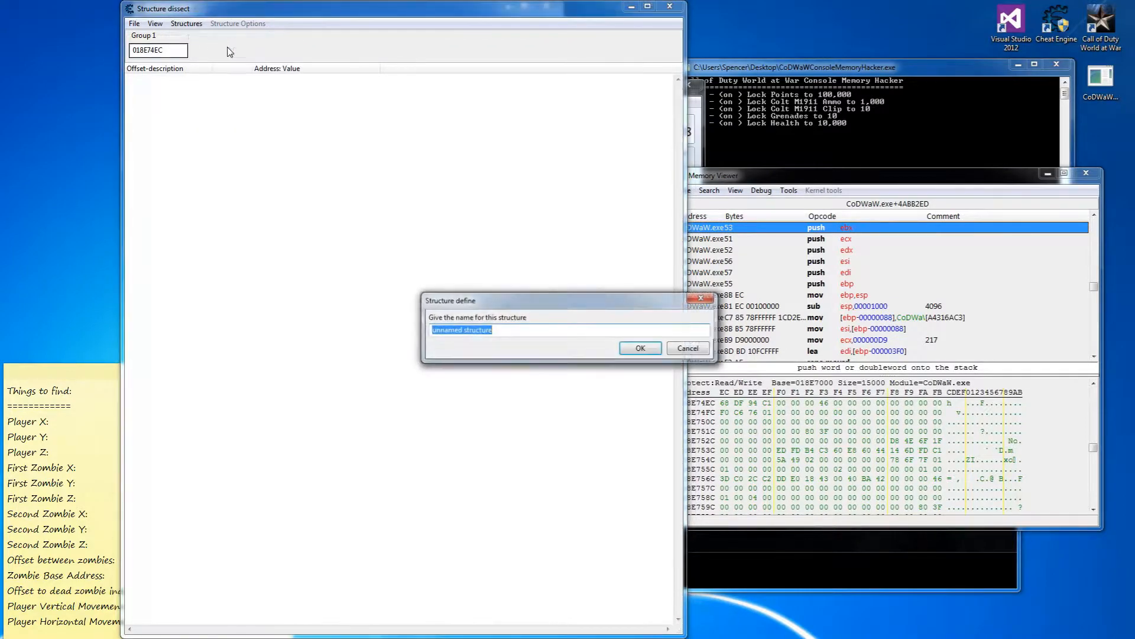
click(640, 349)
click(558, 330)
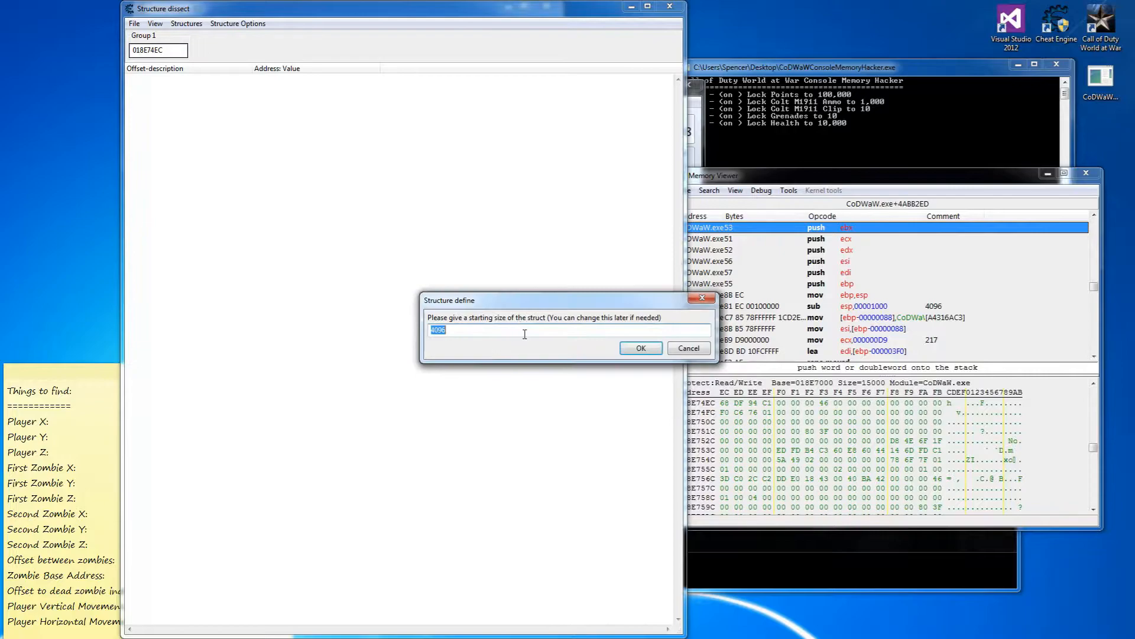
click(641, 348)
drag(334, 9, 594, 29)
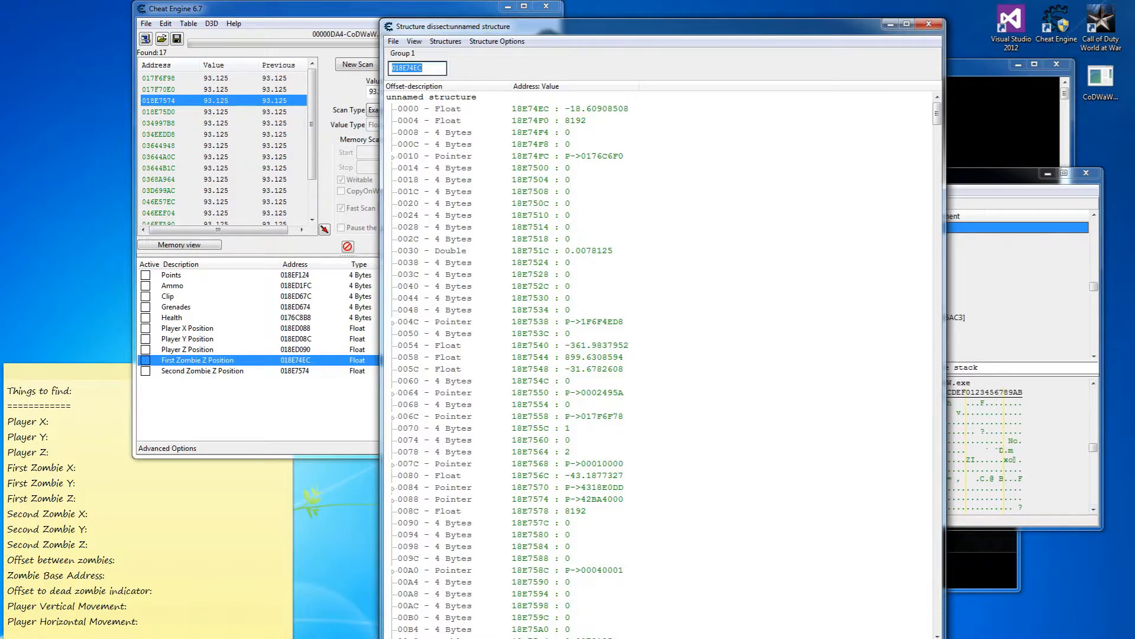
Subtract 8 from 018E74EC in the hex calculator and rebase the structure at 18E74E4.
key(alt+Tab)
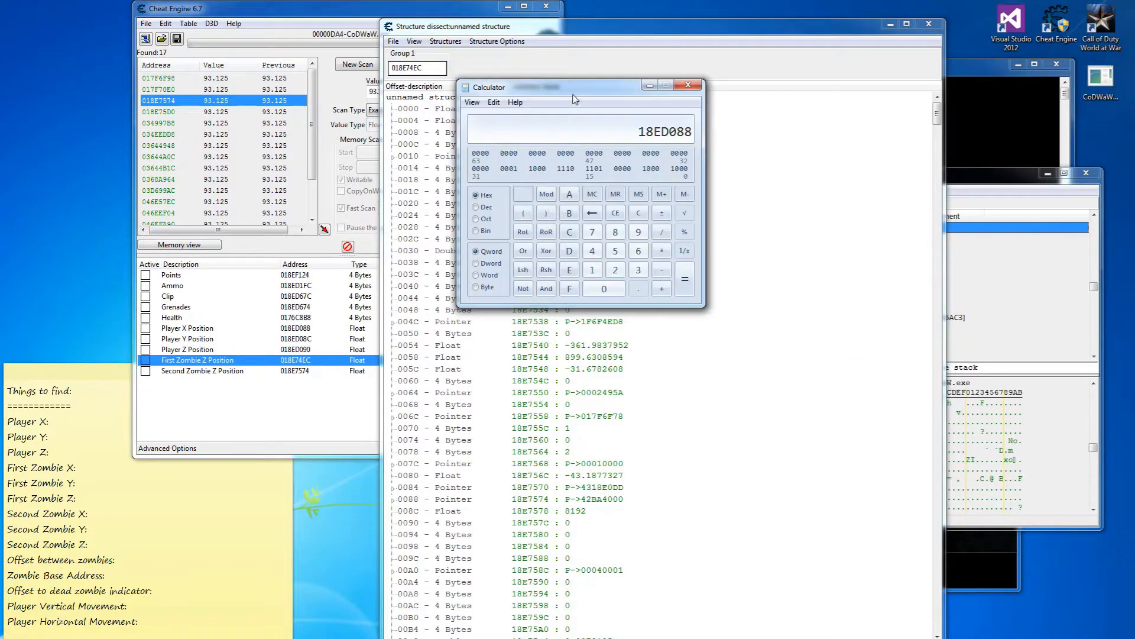
drag(575, 101, 759, 146)
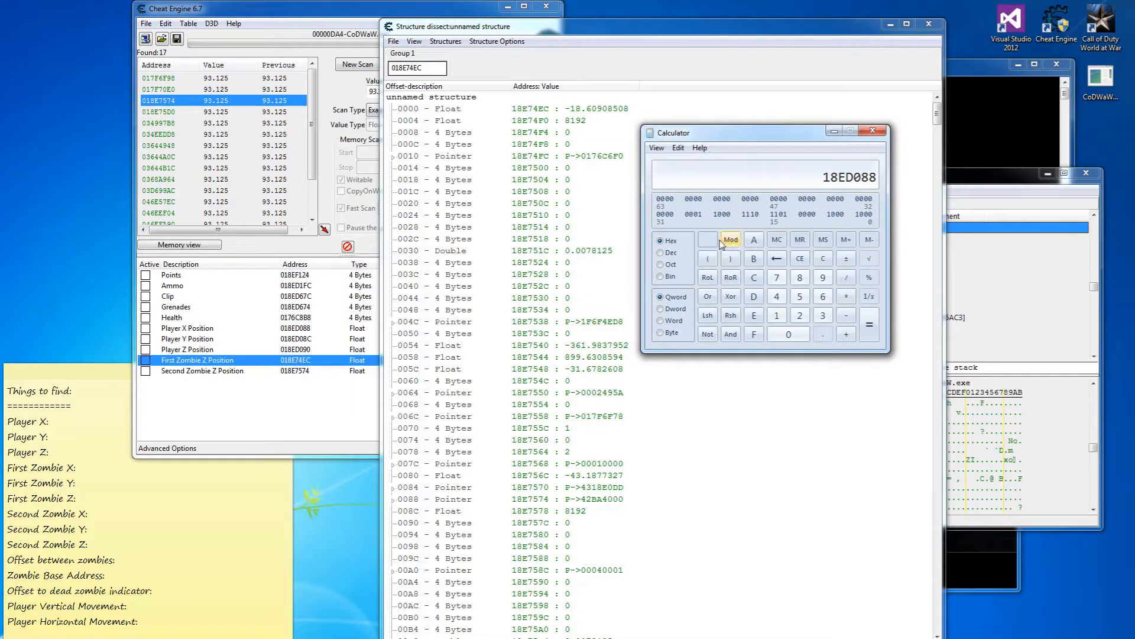
drag(737, 135, 843, 145)
drag(423, 67, 390, 67)
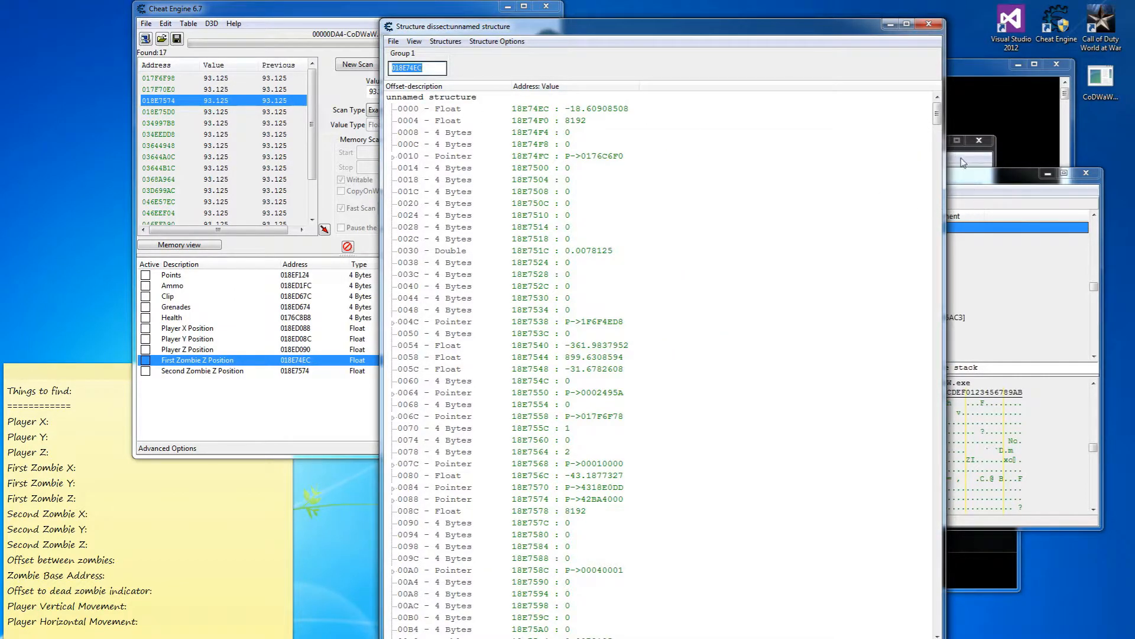
key(ctrl+c)
click(965, 164)
key(ctrl+v)
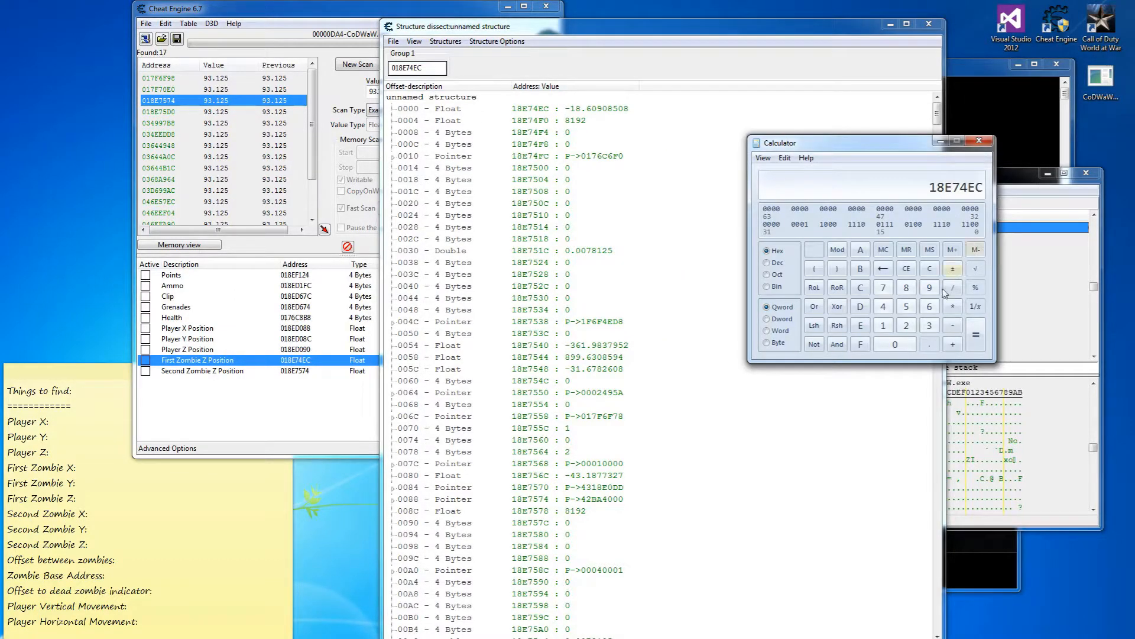
click(953, 326)
click(906, 287)
click(976, 339)
double_click(411, 69)
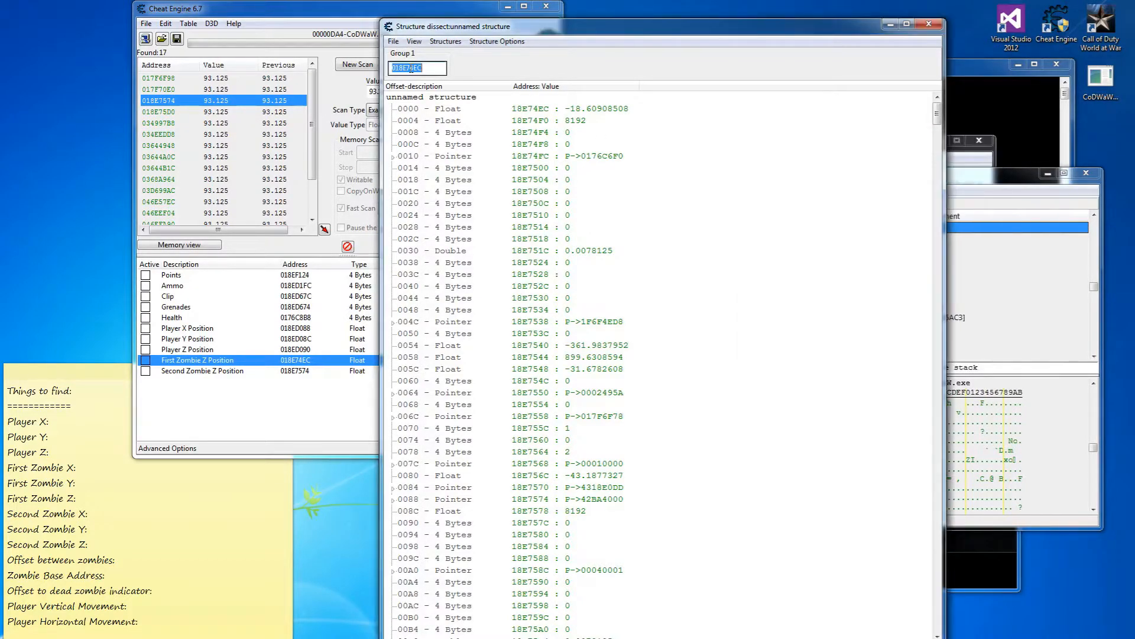
key(ctrl+v)
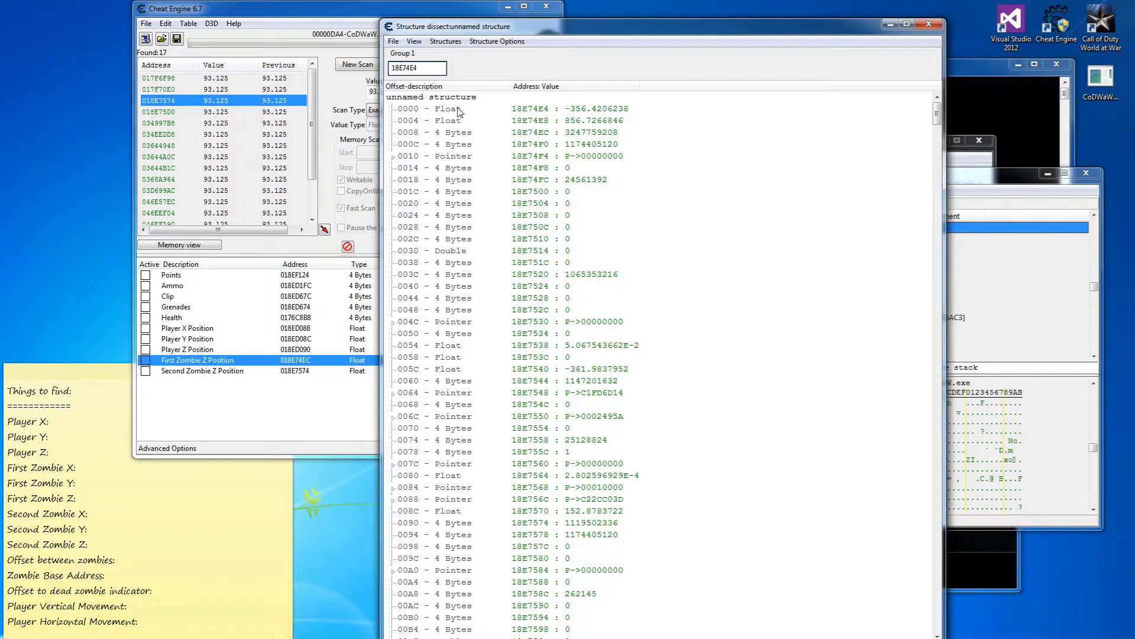
Change the field at offset 0008 to Float.
double_click(456, 133)
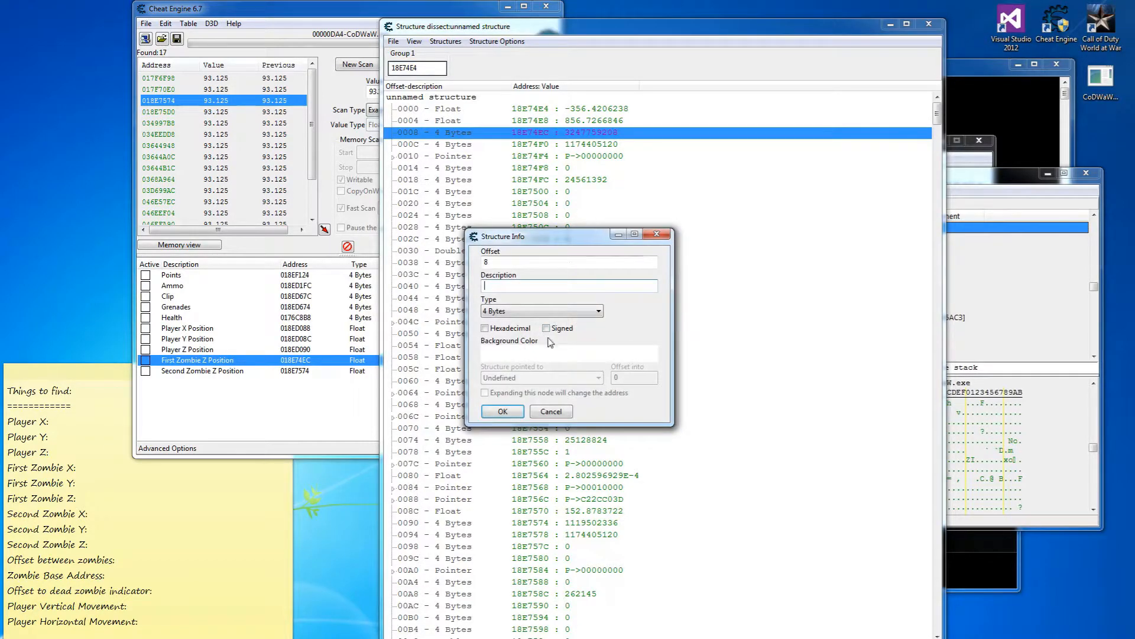
click(540, 311)
click(519, 359)
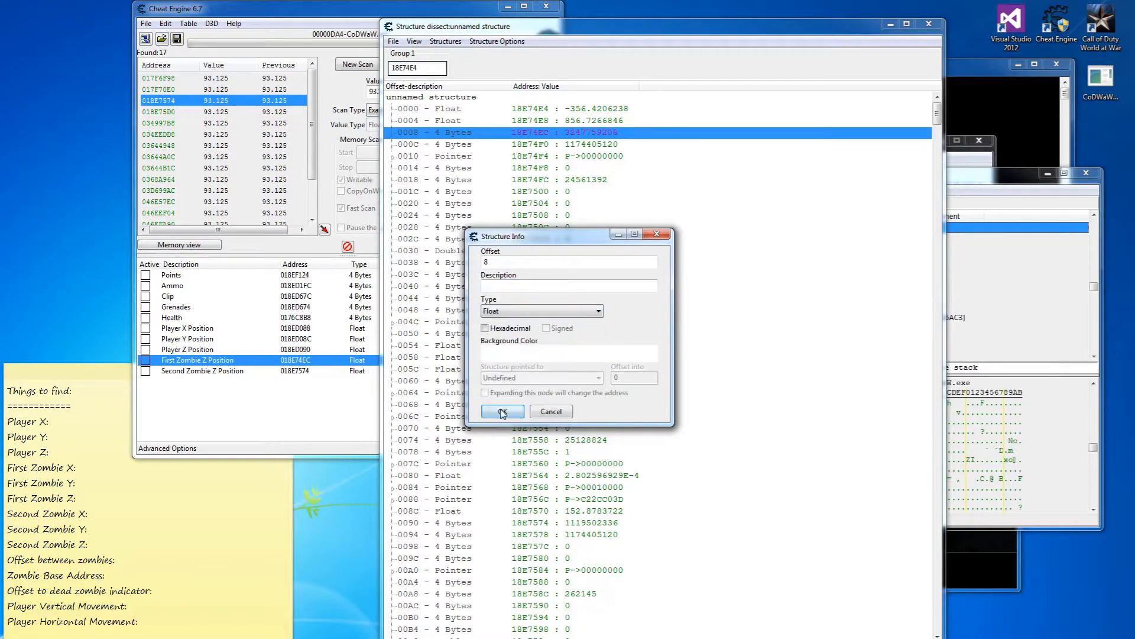
click(502, 412)
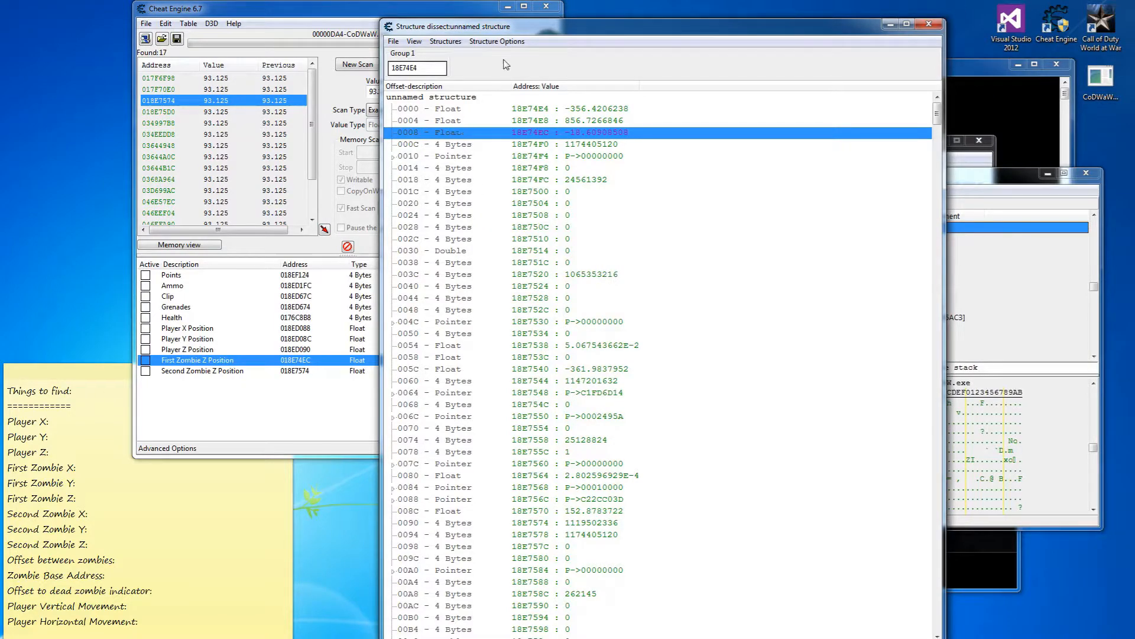
Label offsets 0000, 0004 and 0008 as X coordinate, Y coordinate and Z coordinate.
drag(532, 27, 641, 23)
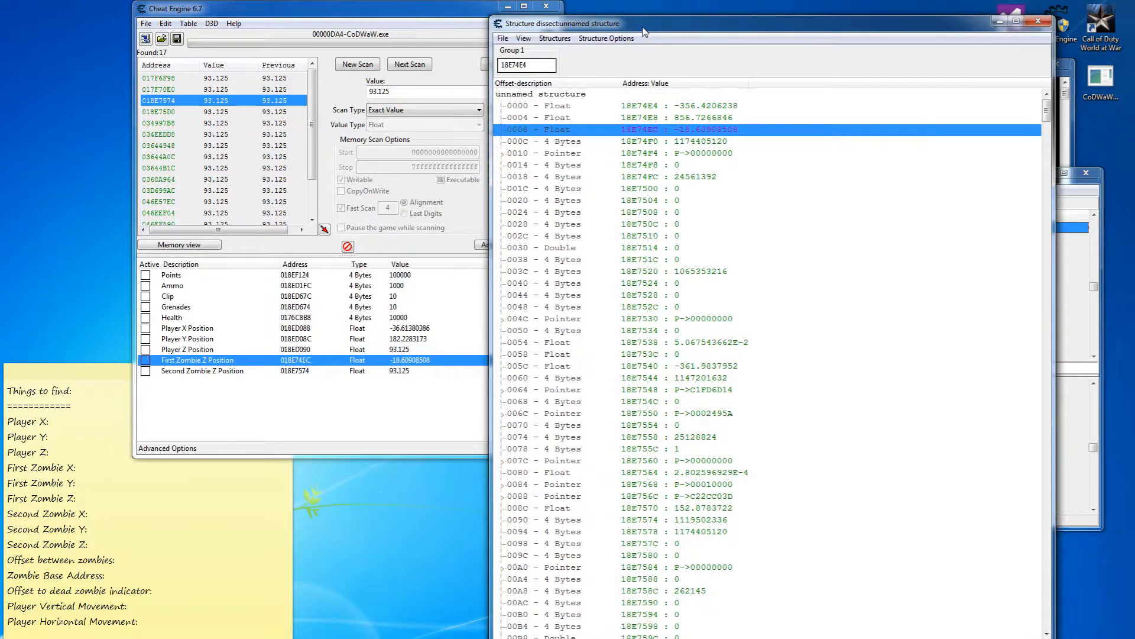
double_click(554, 107)
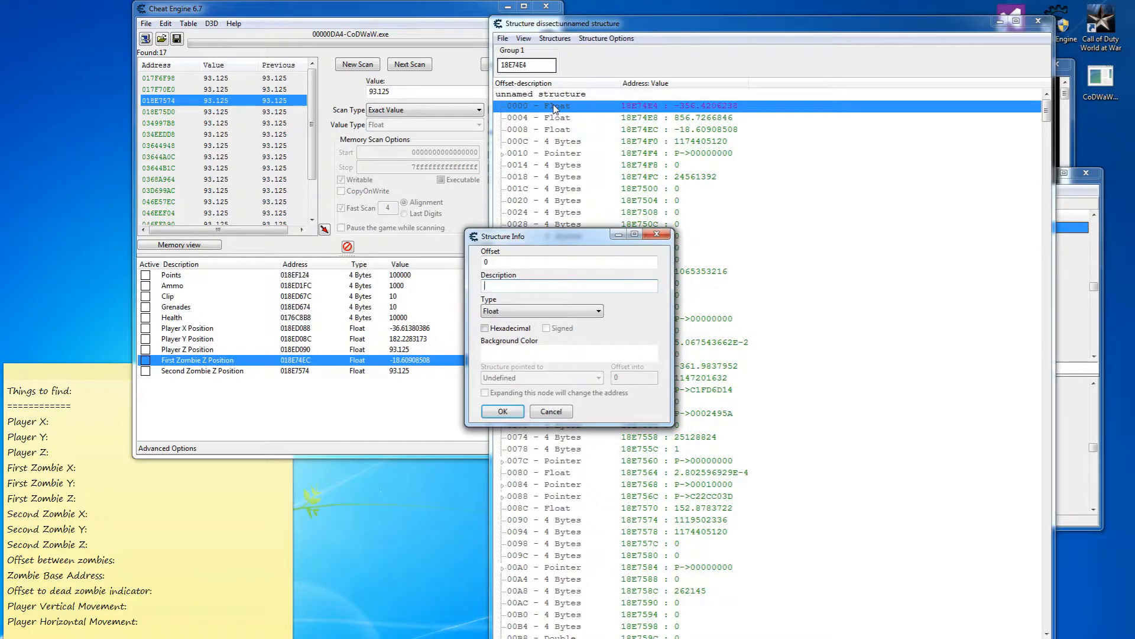
text(X coordinate)
key(Return)
double_click(560, 119)
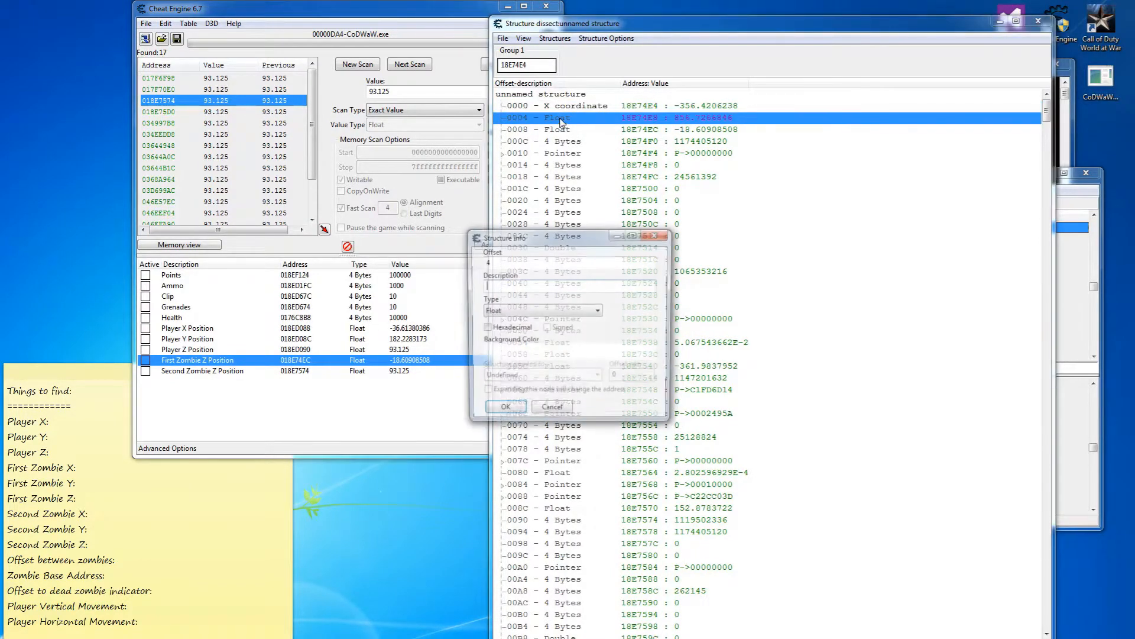
text(Y coordinate)
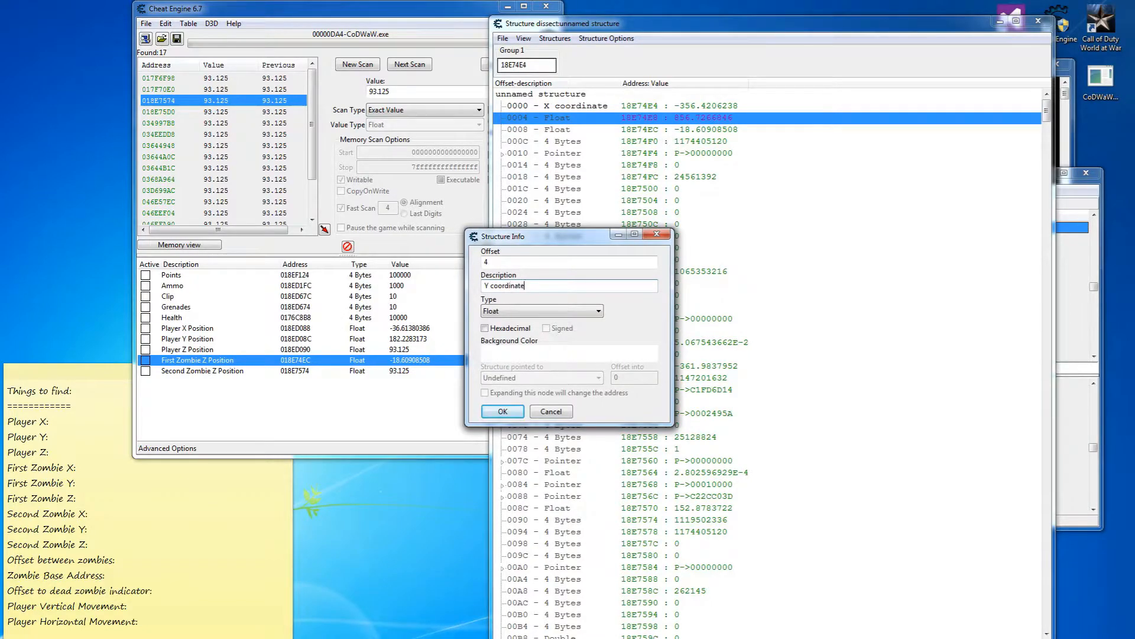
key(Return)
double_click(564, 130)
text(Z coordinate)
key(Return)
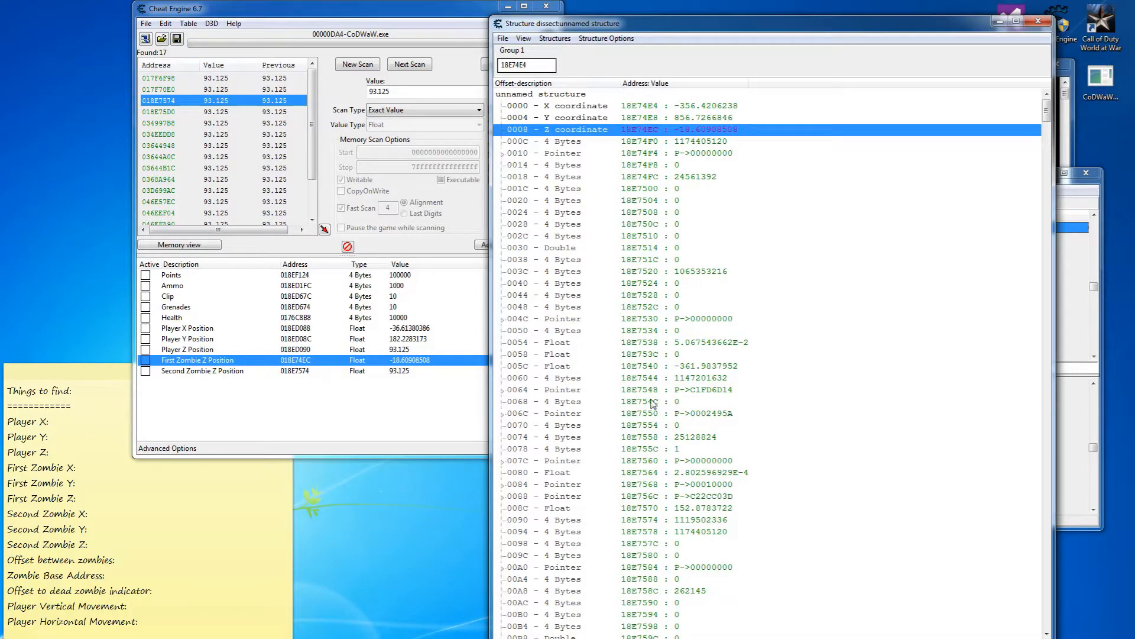
click(649, 521)
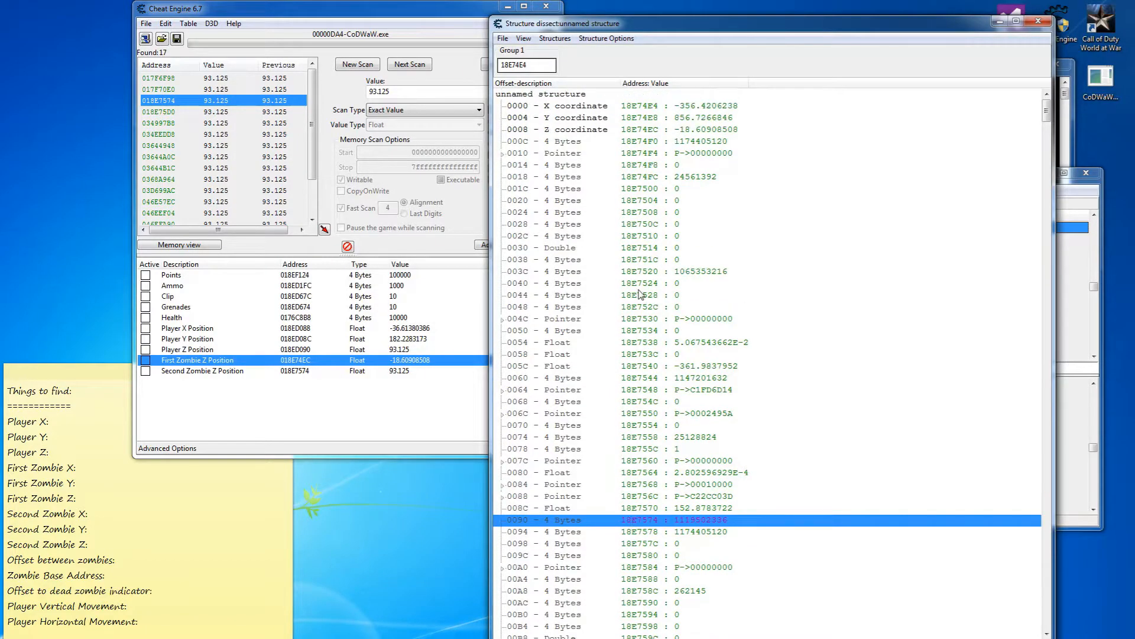
Set the fields at offsets 0090 and 0088 to Float.
scroll(651, 423, down, 1)
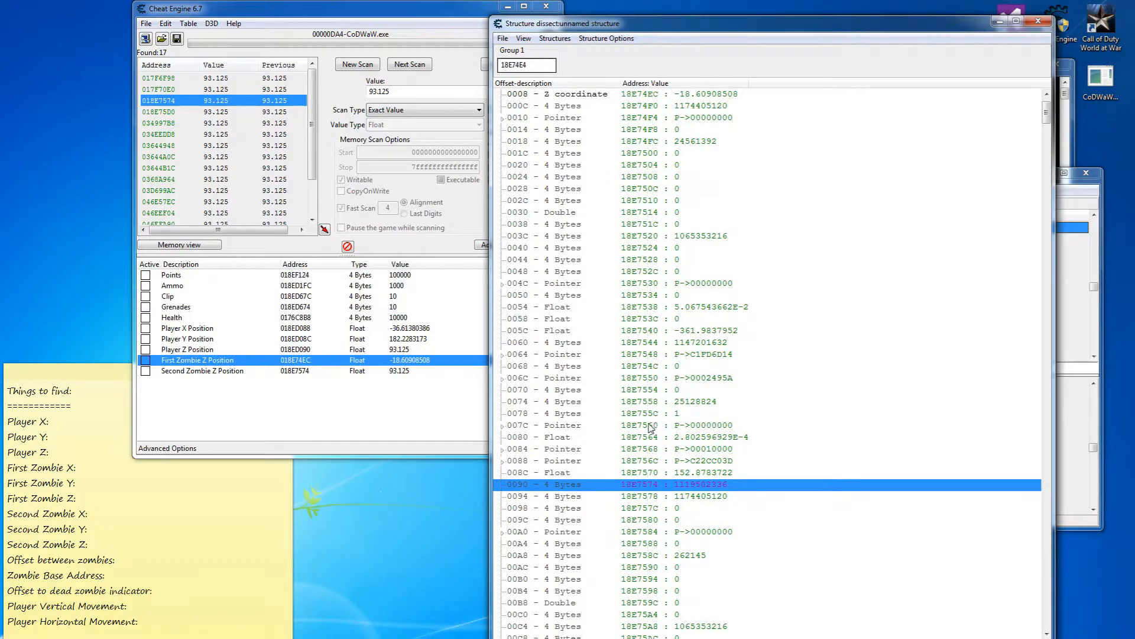
double_click(567, 484)
click(553, 311)
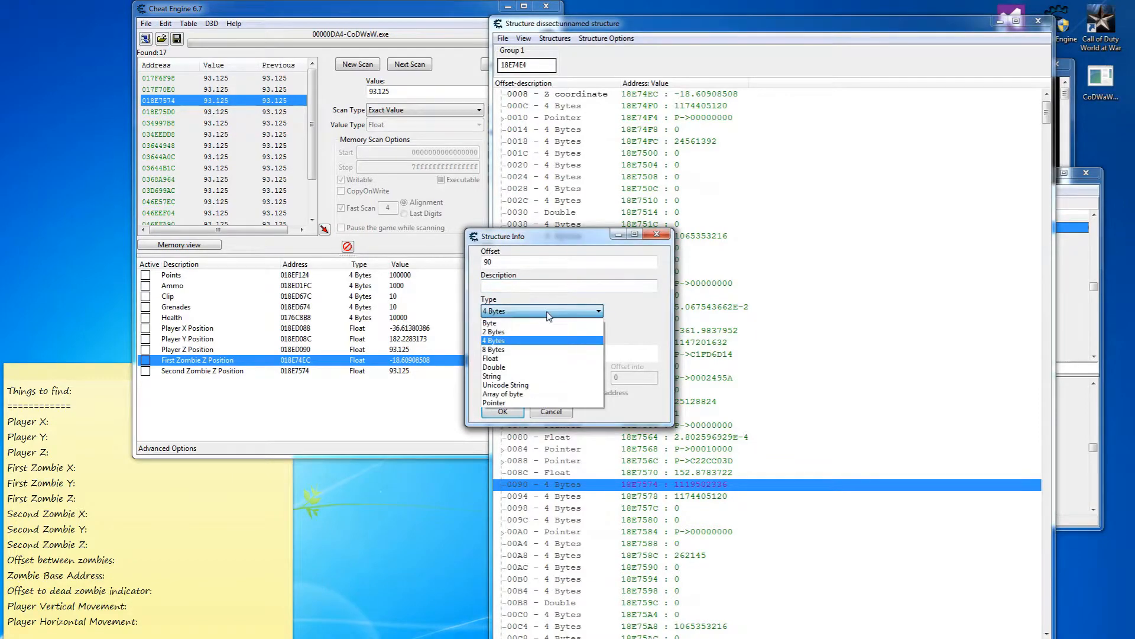
click(515, 358)
click(502, 411)
click(561, 463)
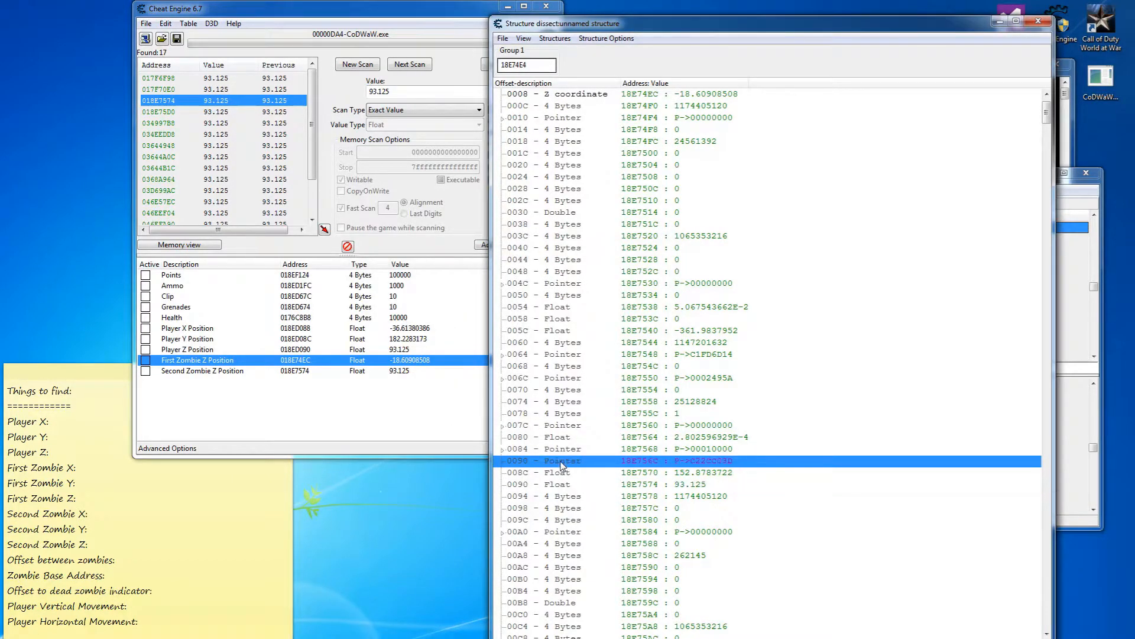
double_click(561, 466)
click(523, 311)
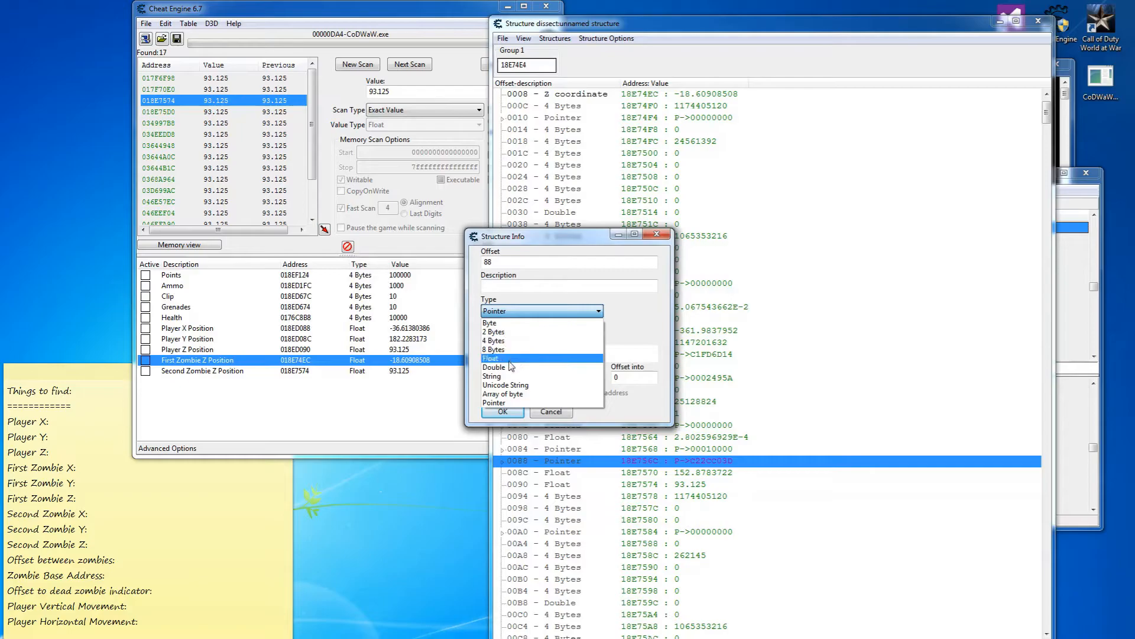
click(511, 359)
click(502, 411)
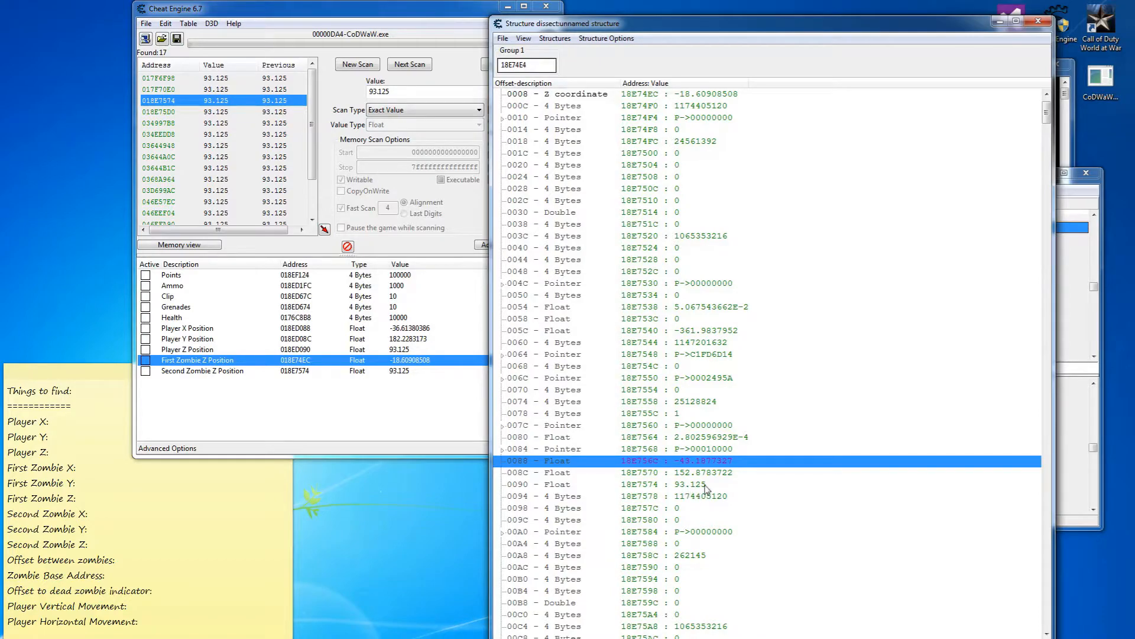
Label offsets 0088, 008C and 0090 as x coordinate, y coordinate and z coordinate.
double_click(574, 462)
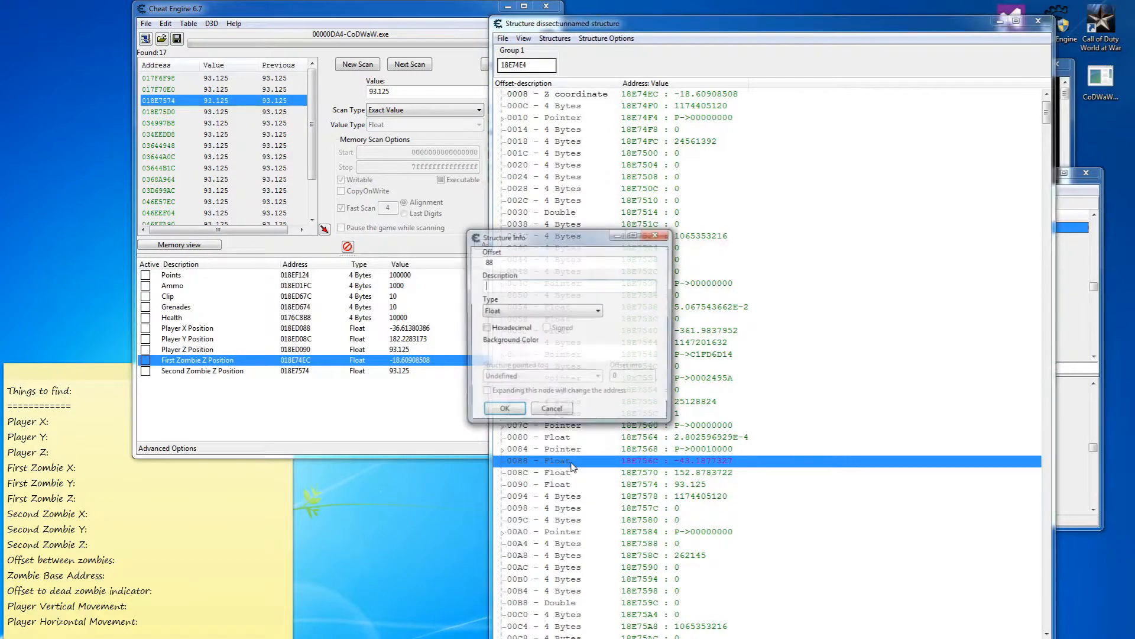
text(z coordinat)
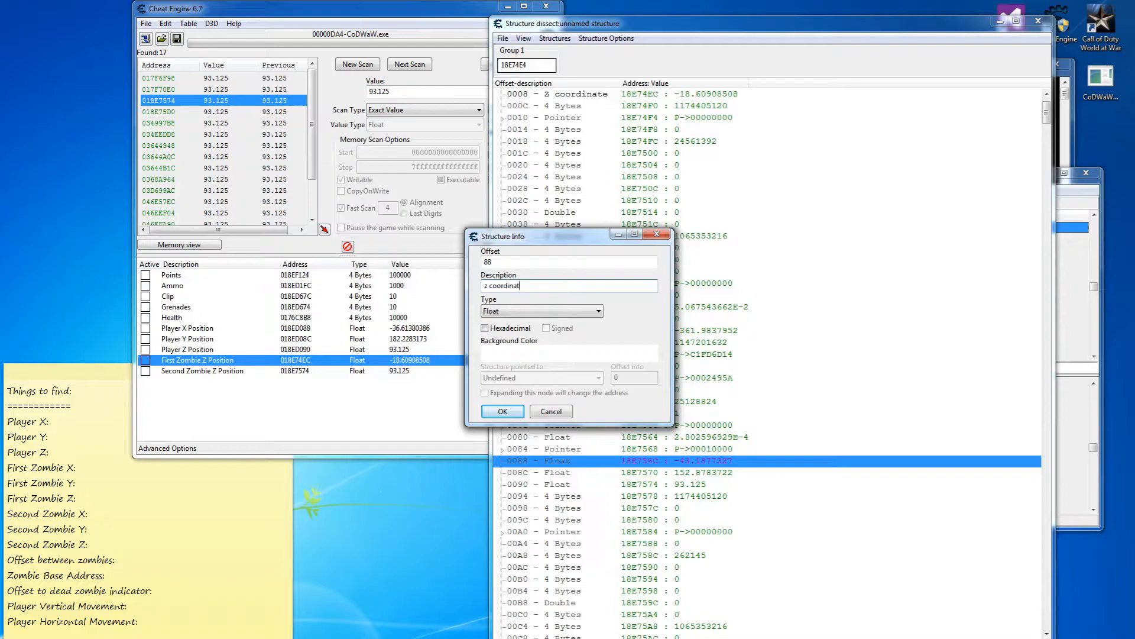
key(ctrl+a)
key(BackSpace)
text(x coordinate)
key(Return)
click(570, 473)
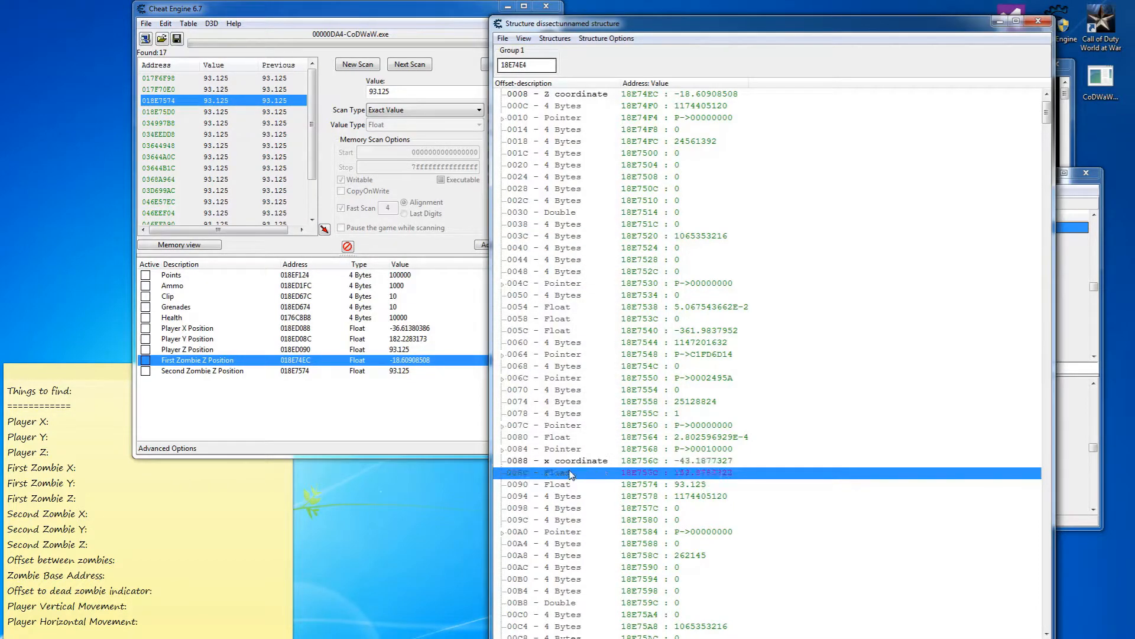
double_click(571, 473)
text(y coordina)
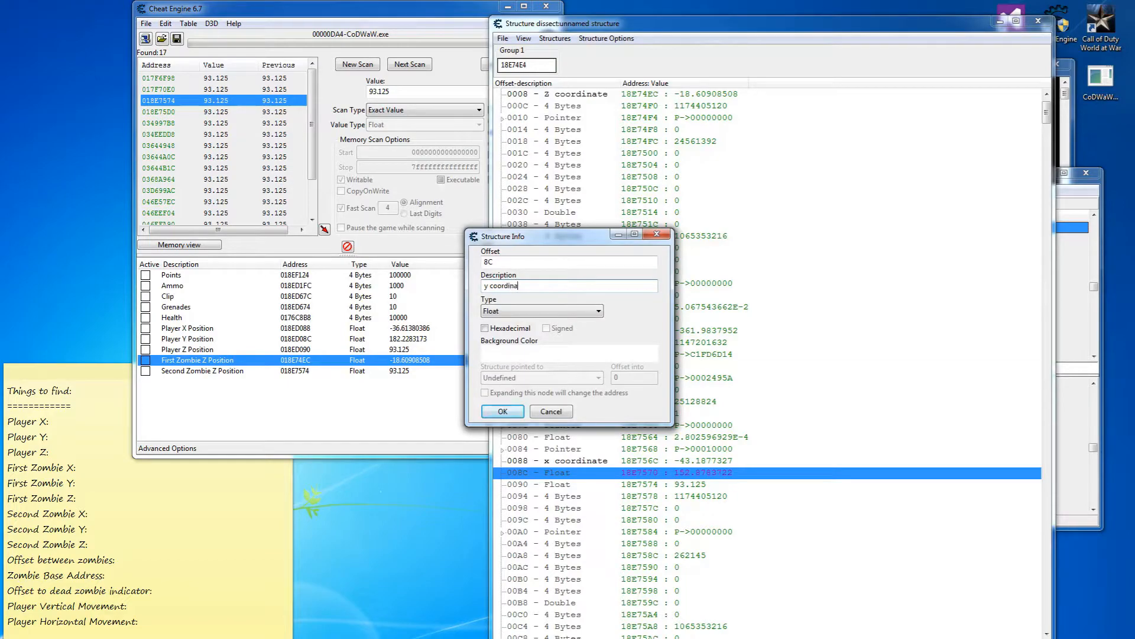
key(Return)
click(570, 483)
double_click(570, 483)
text(z coordinate)
key(Return)
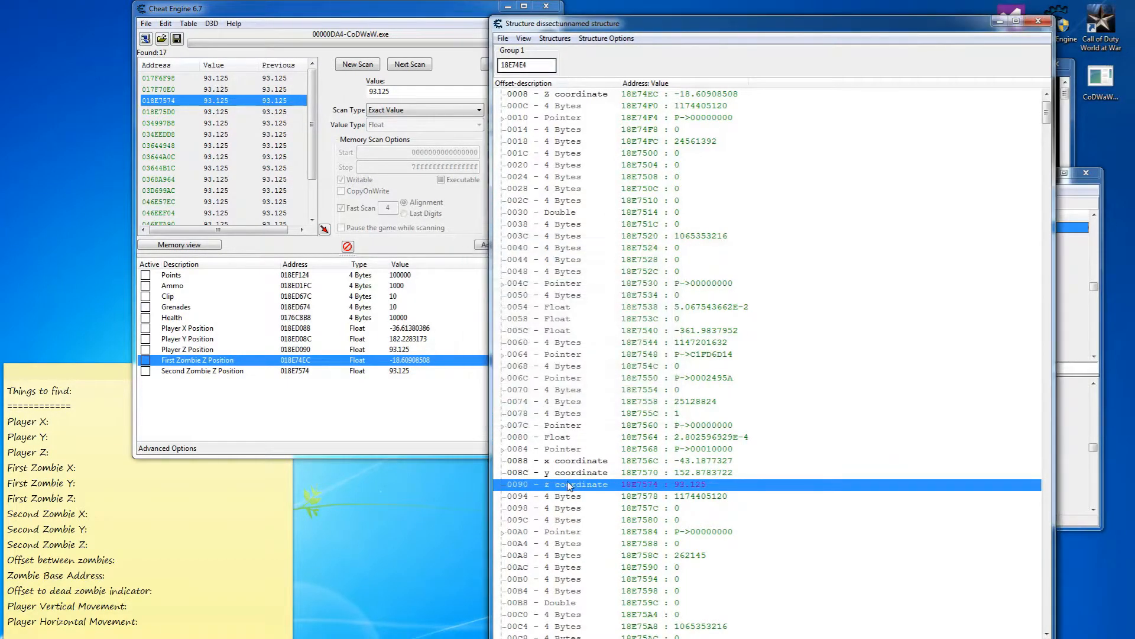
Compare the 0088 x coordinate row against the X coordinate row at 0000.
click(532, 461)
scroll(541, 451, up, 1)
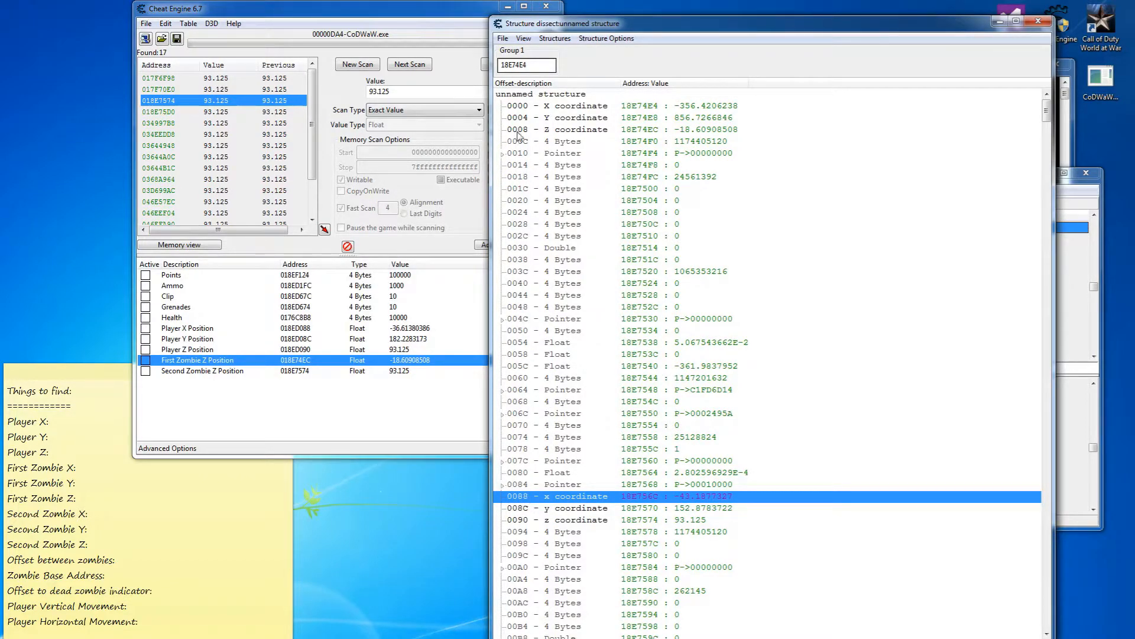
click(531, 105)
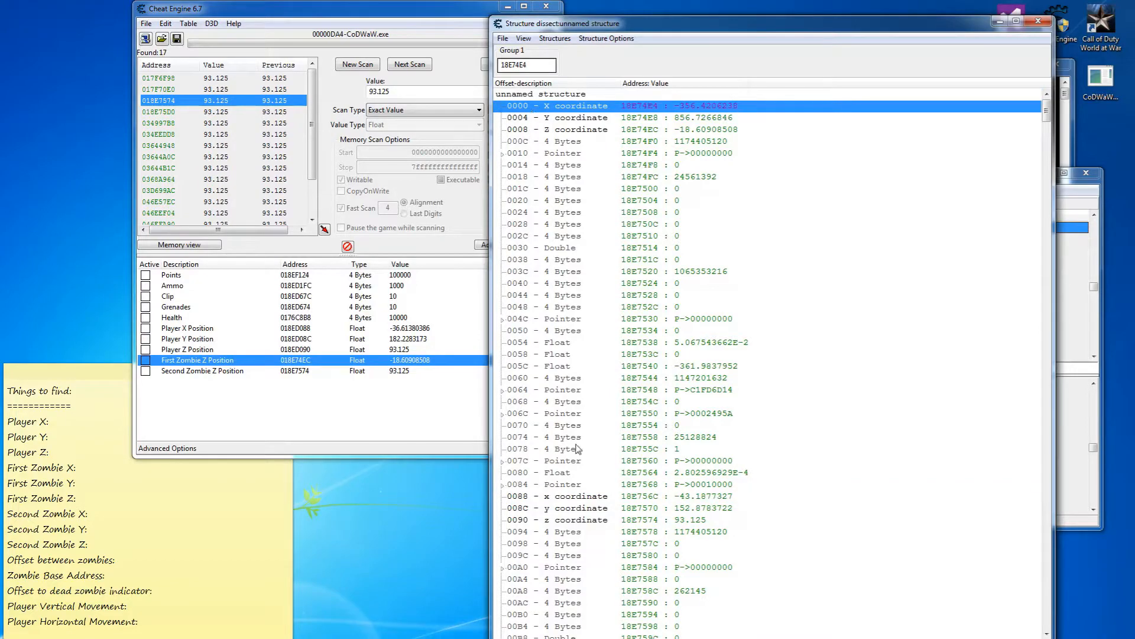
click(569, 497)
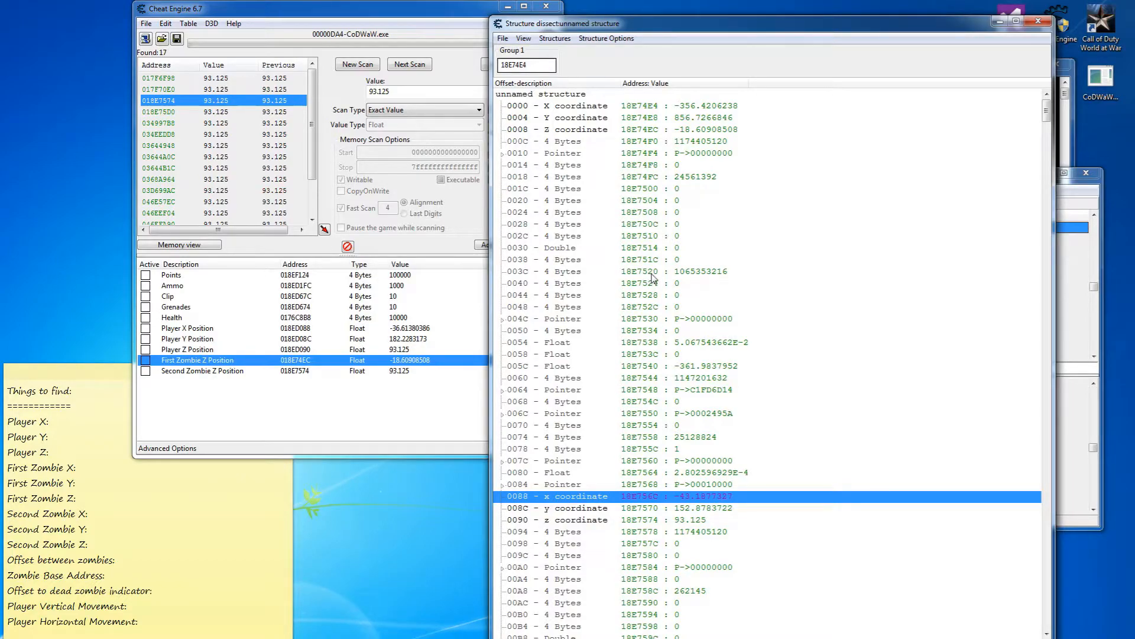
scroll(652, 283, down, 2)
scroll(650, 306, down, 8)
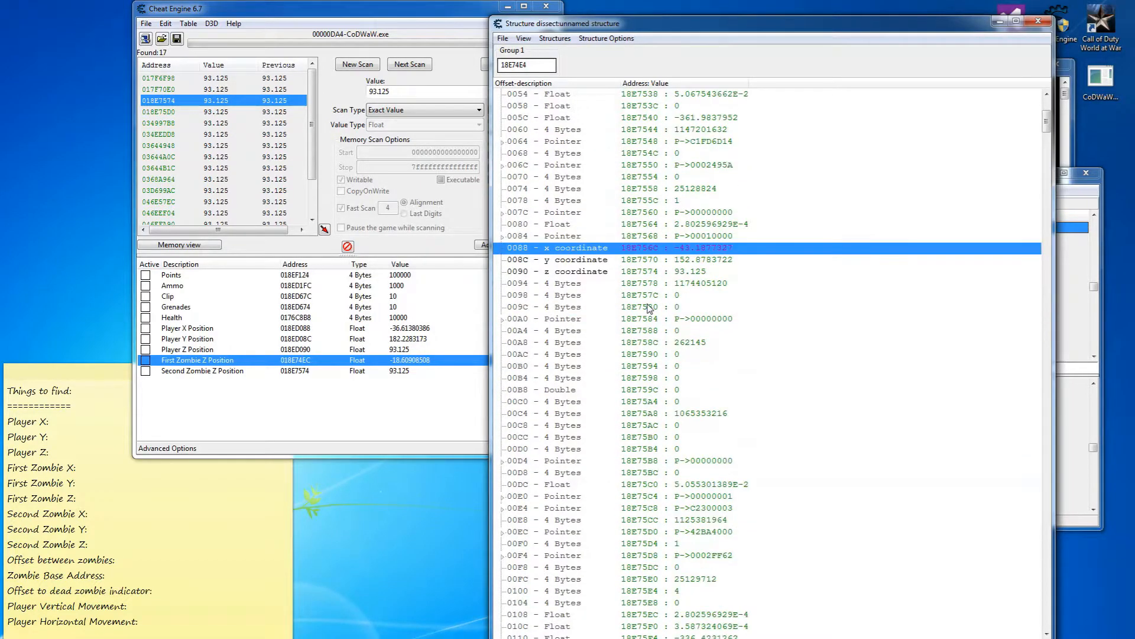
scroll(650, 308, up, 7)
scroll(650, 308, up, 3)
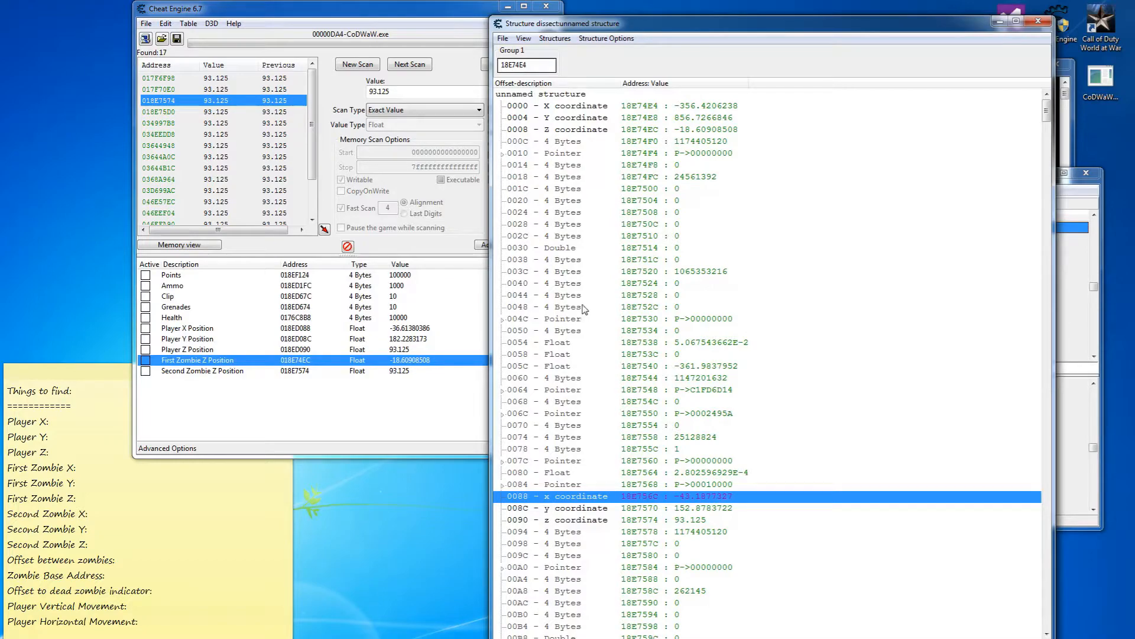
click(144, 570)
Log the 0x88 zombie offset and the first zombie's coordinate addresses on the note.
click(138, 561)
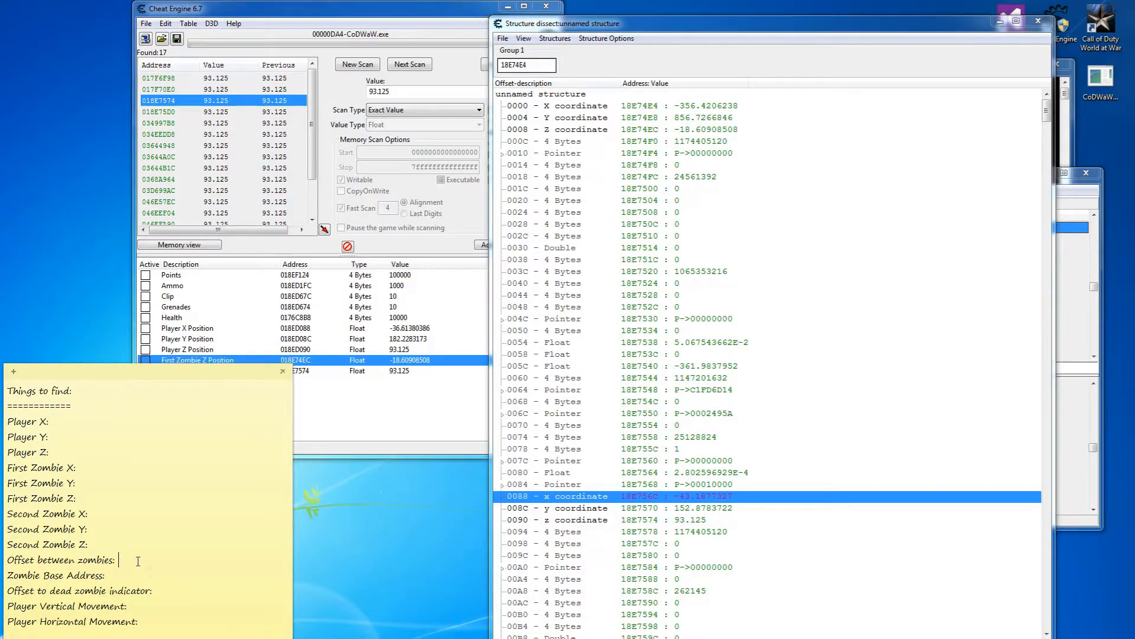
text(0x88)
key(BackSpace)
key(BackSpace)
text(0x18)
text(198)
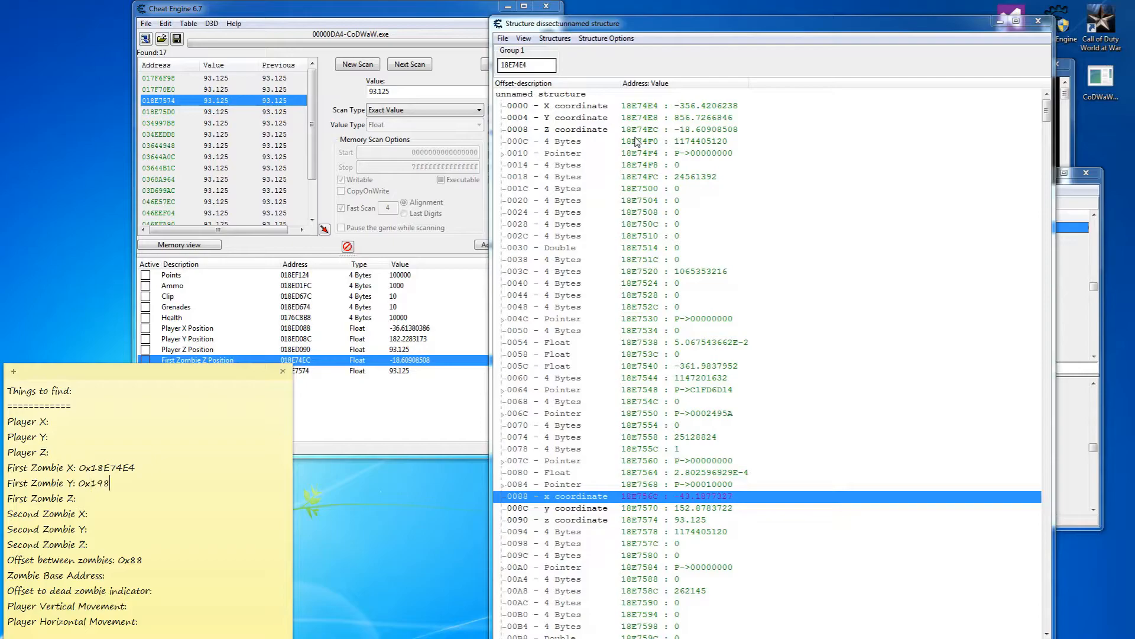
text(8E74E8)
Check the 0088 and 008C rows, then log the second zombie's coordinate addresses on the note.
click(588, 498)
click(586, 507)
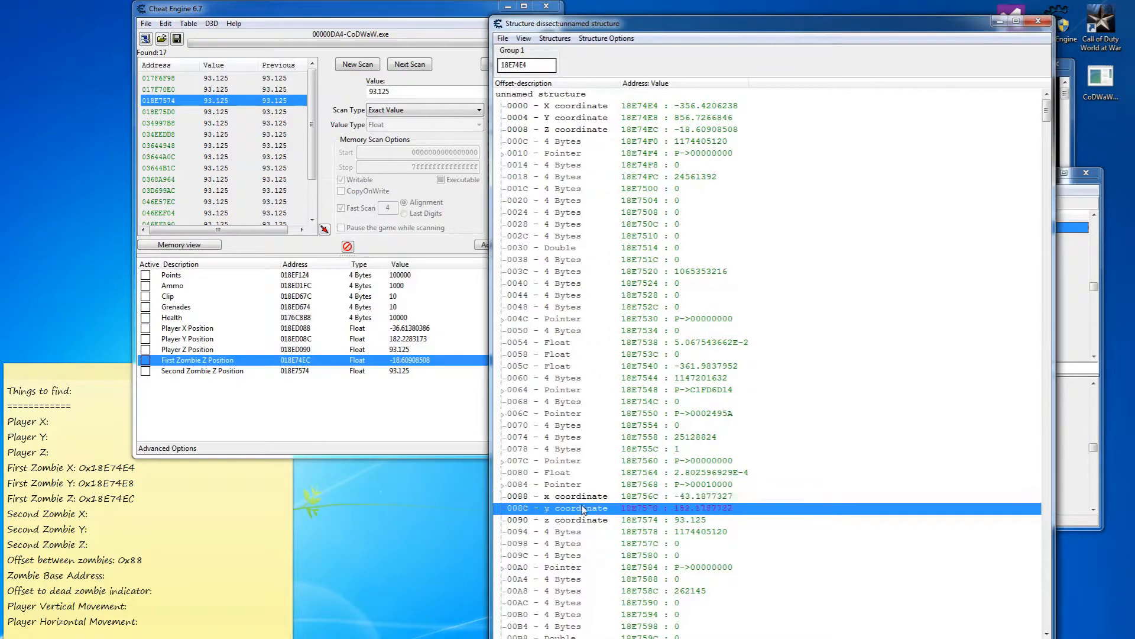
scroll(588, 470, down, 3)
click(619, 392)
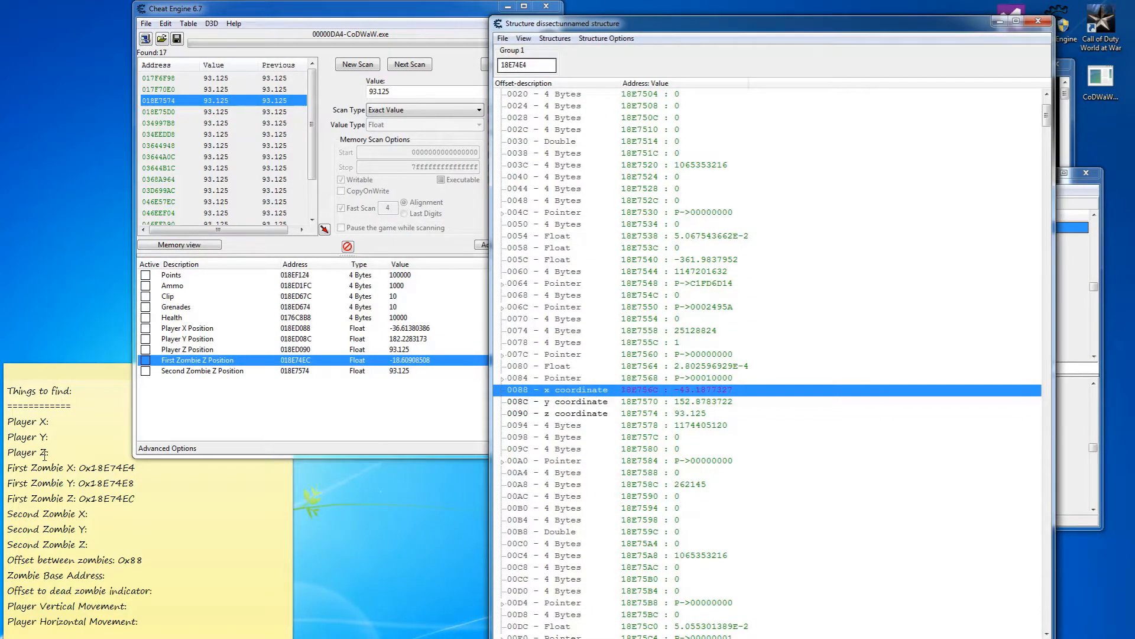
click(112, 517)
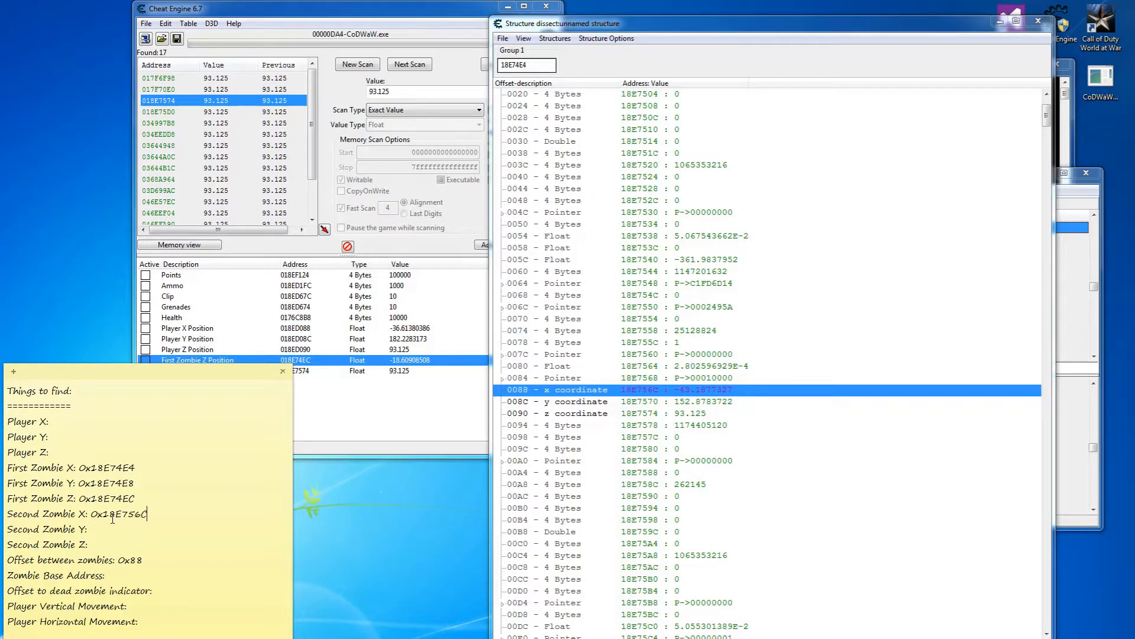
text(8E)
text(7570)
text(x18)
Subtract 88 from 18E74E4 in the calculator and rebase the structure at 18E745C.
scroll(695, 406, up, 1)
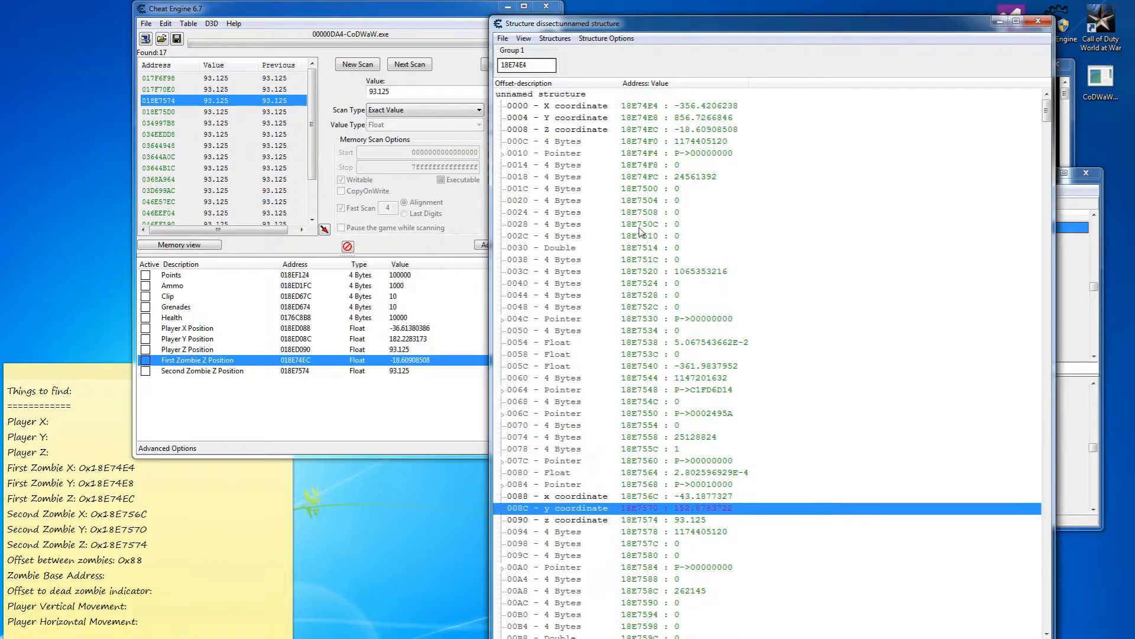
double_click(520, 65)
key(ctrl+c)
key(alt+Tab)
click(929, 268)
key(ctrl+v)
click(952, 325)
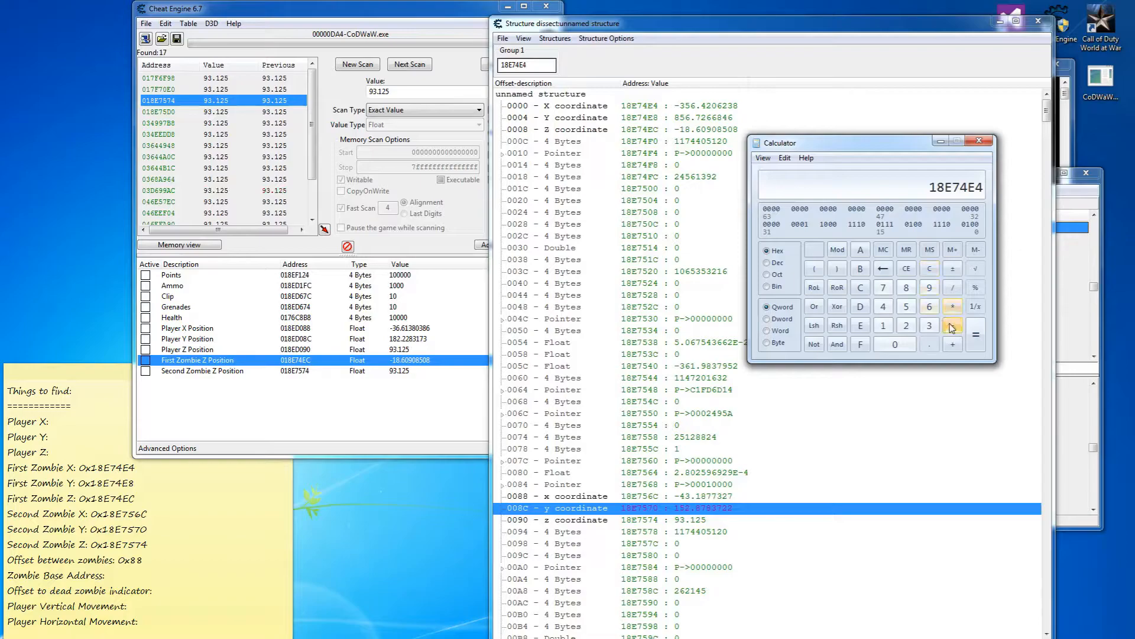
double_click(909, 289)
click(976, 335)
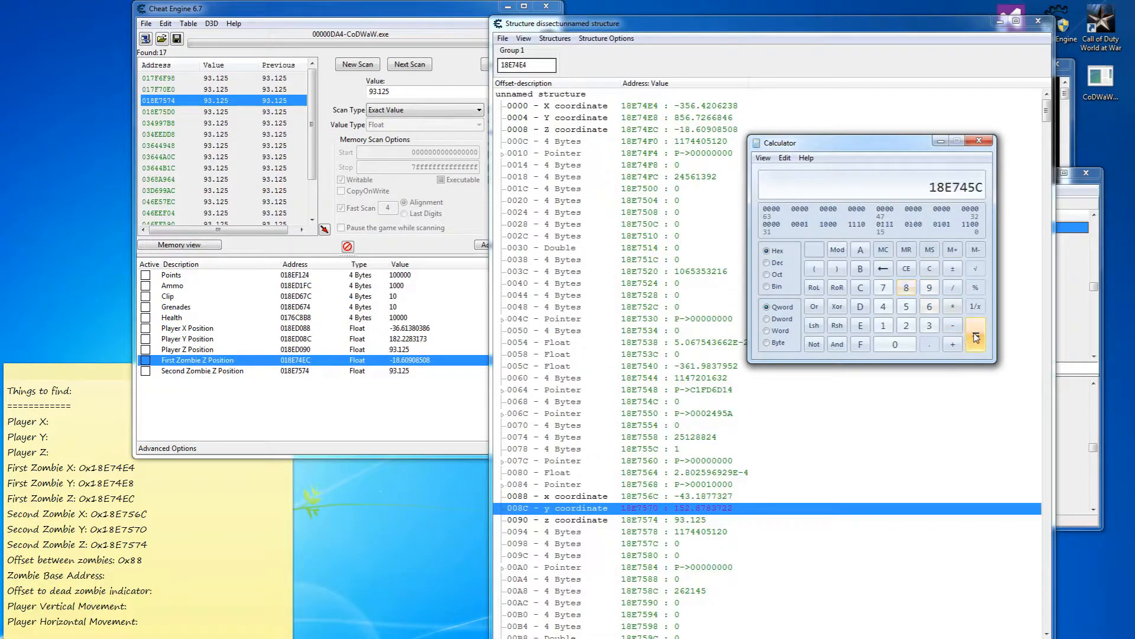
double_click(540, 65)
text(18E745C)
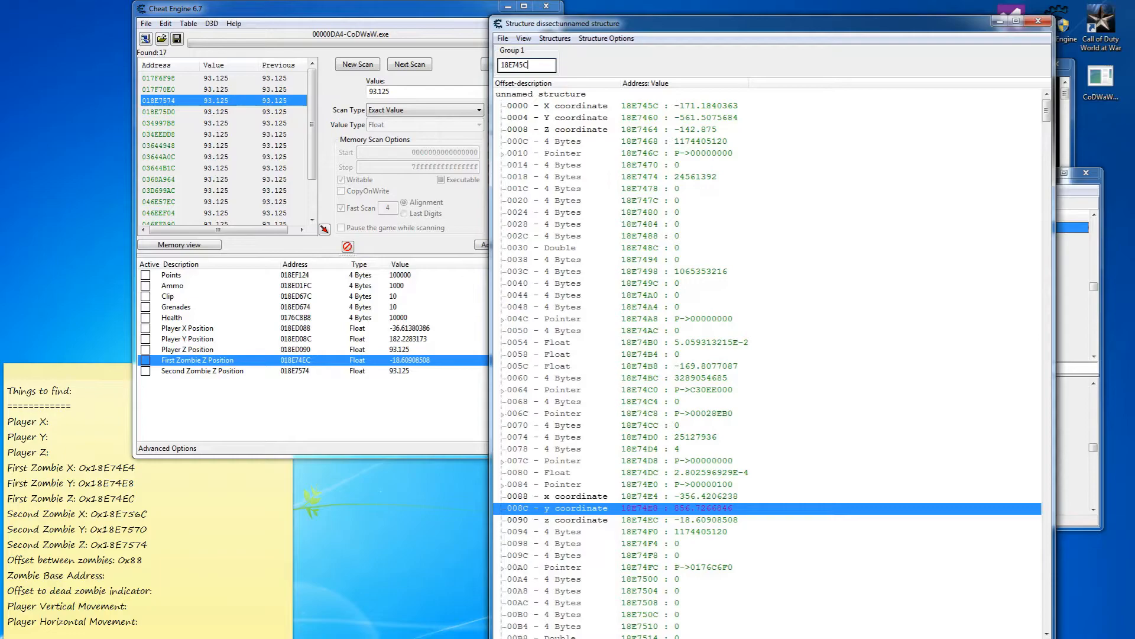
Step back another 88 to 18E73D4, rebase there, then add 88 back in the calculator.
key(alt+Tab)
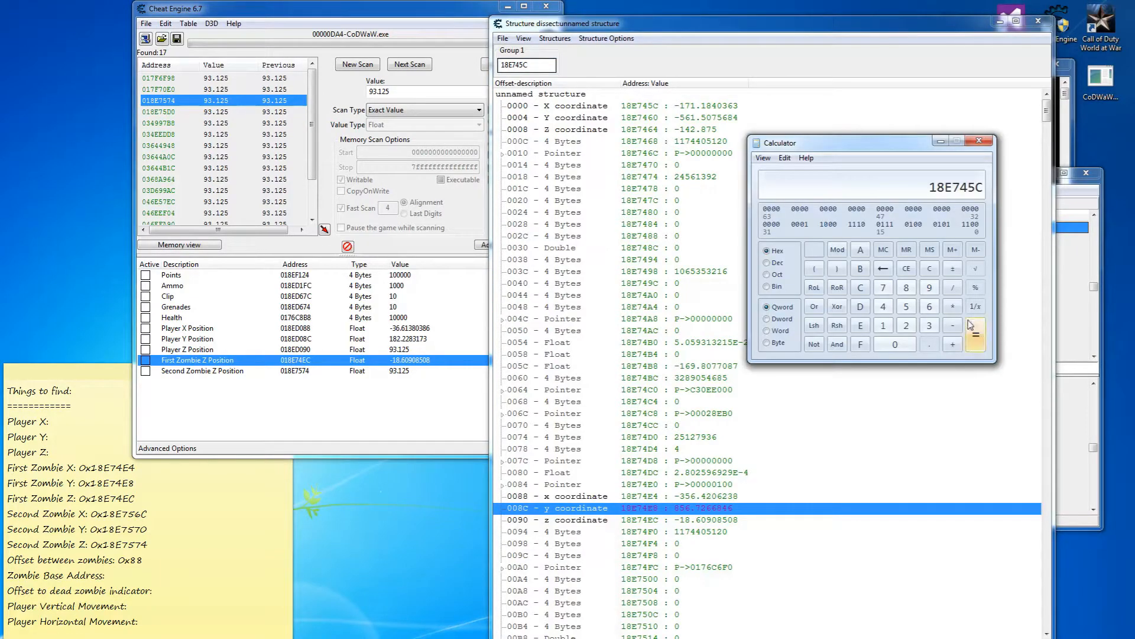
double_click(906, 288)
click(978, 336)
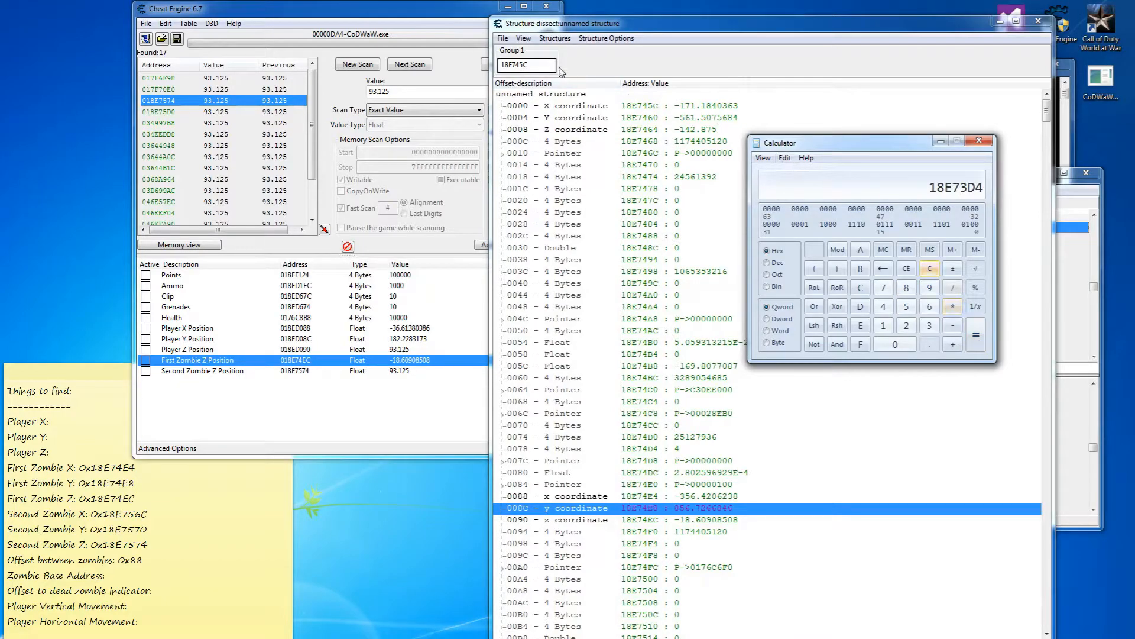
double_click(541, 65)
text(18E73D4)
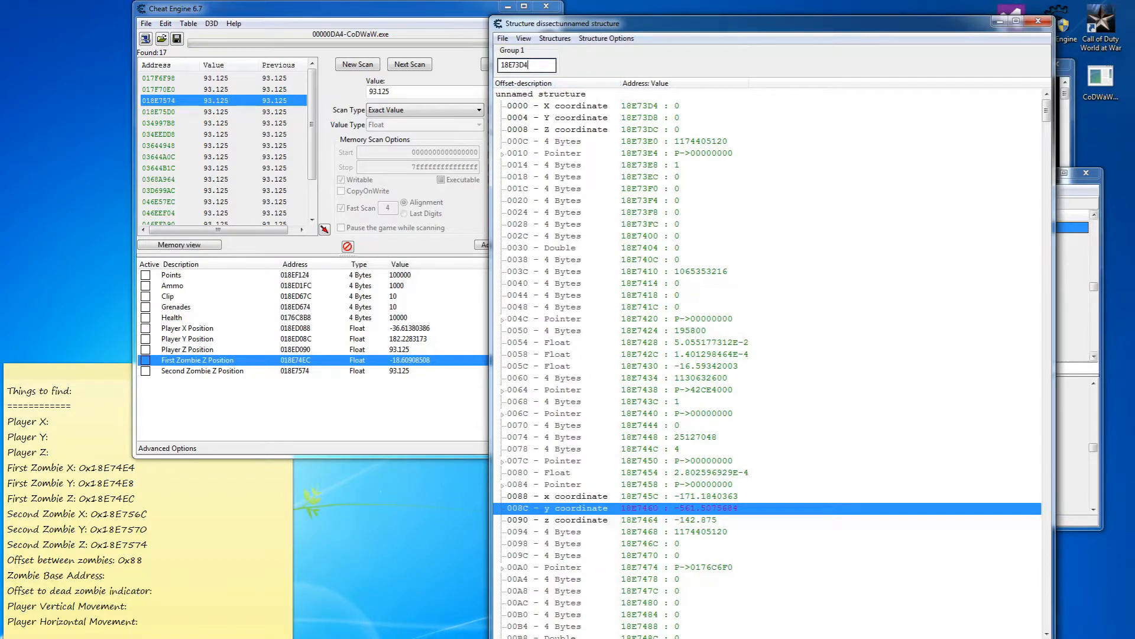
key(alt+Tab)
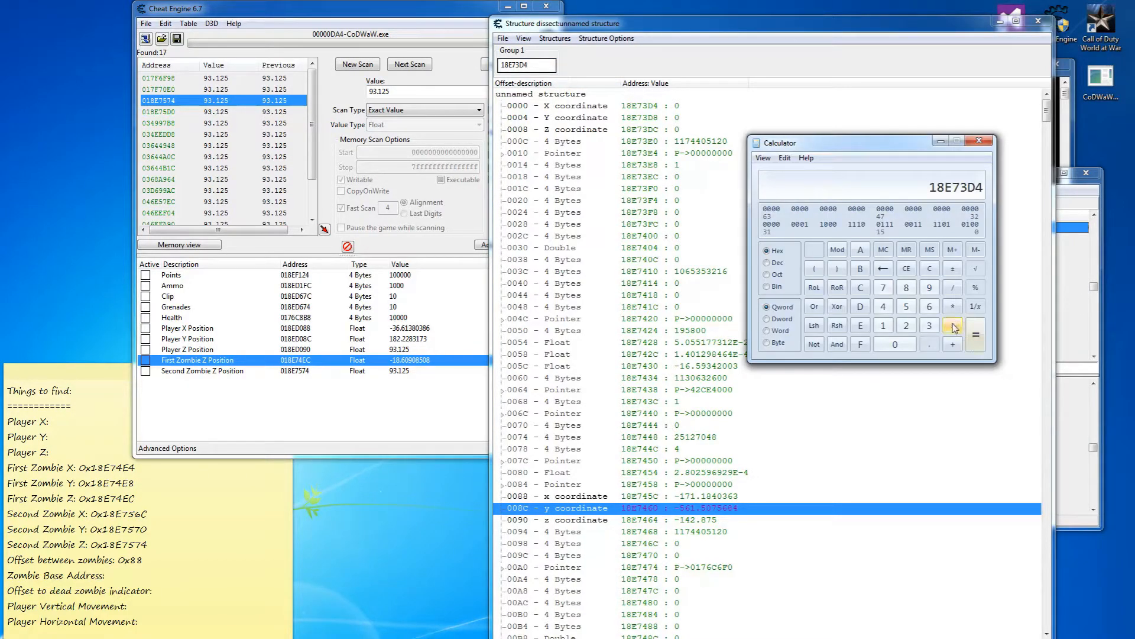
click(954, 345)
text(88)
key(Return)
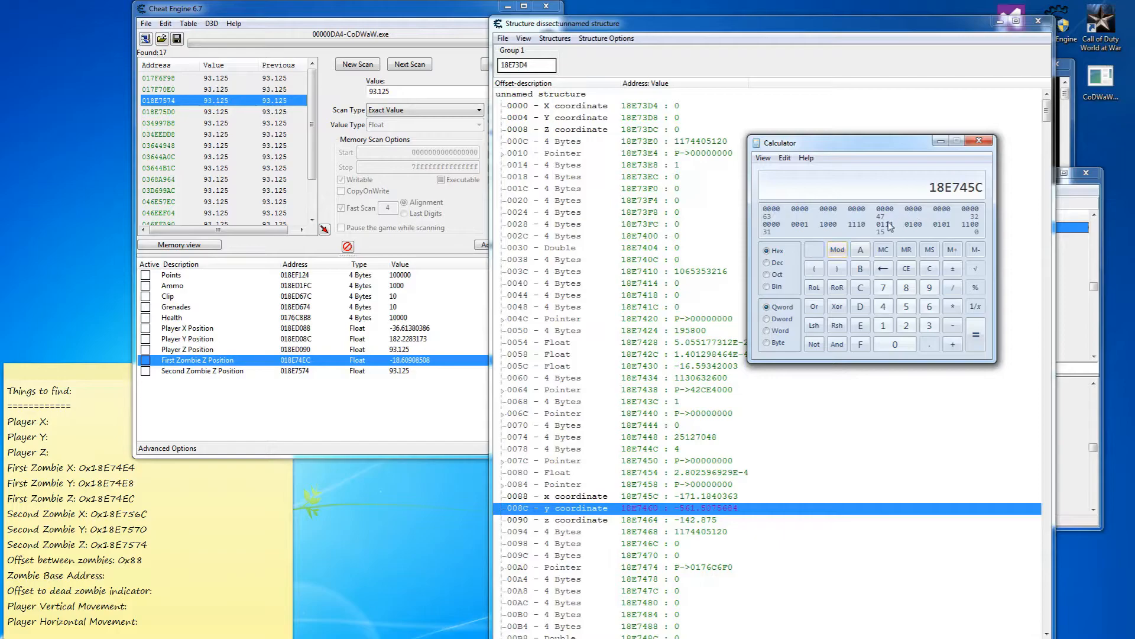
Record Zombie Base Address 0x18E745C on the note and close the calculator.
click(133, 575)
text(0x18E745C)
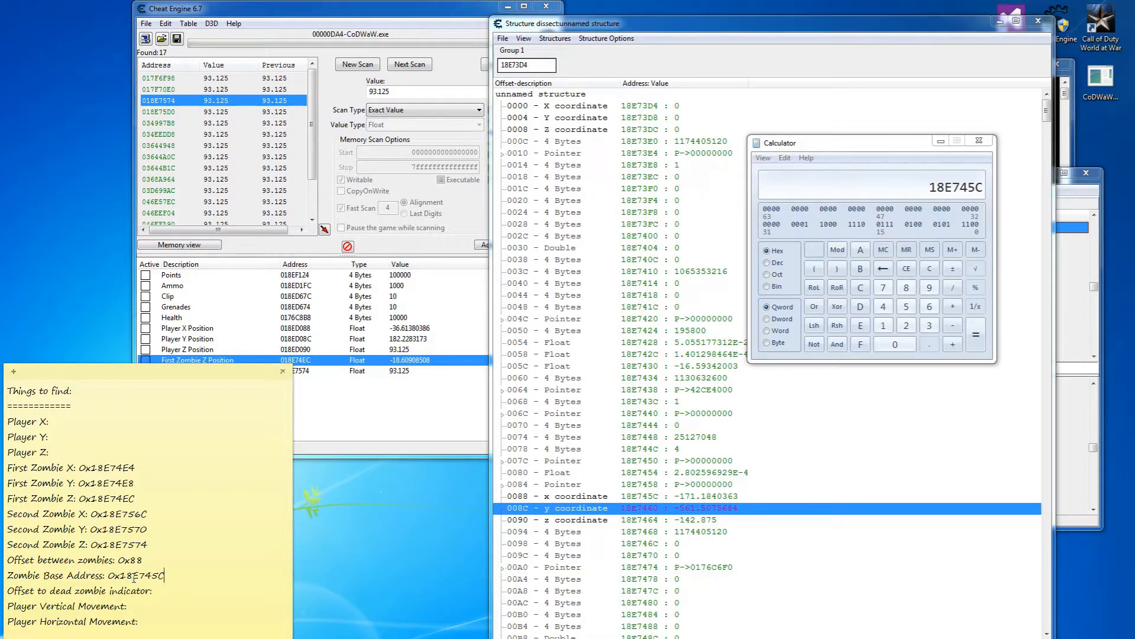
click(979, 140)
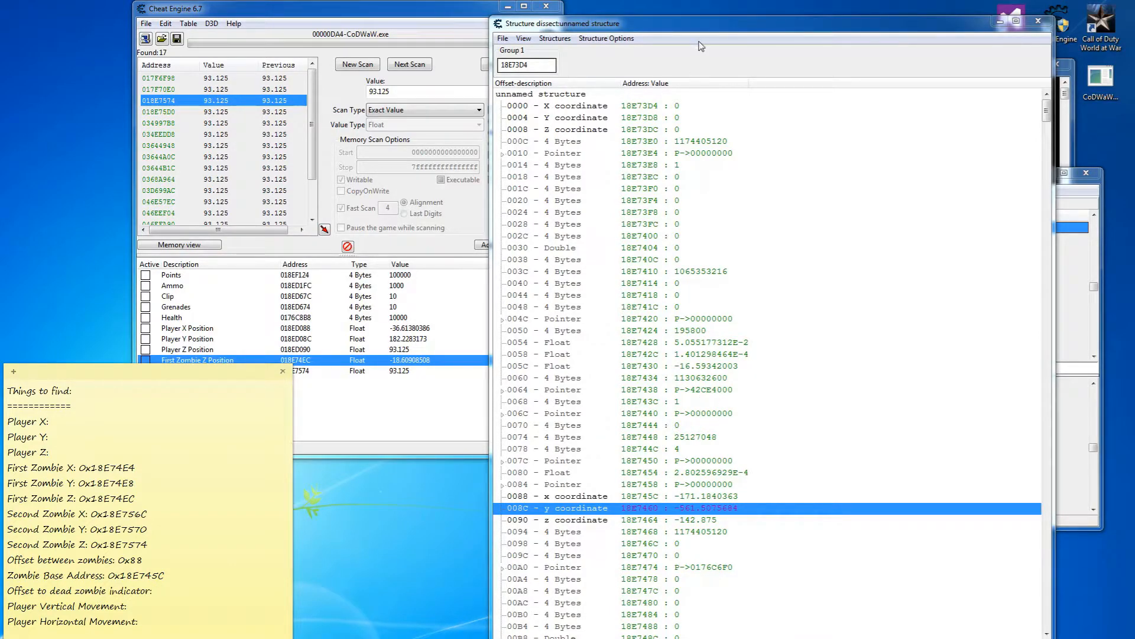
Move the Structure dissect window left and resume the paused Call of Duty game.
drag(705, 29, 330, 31)
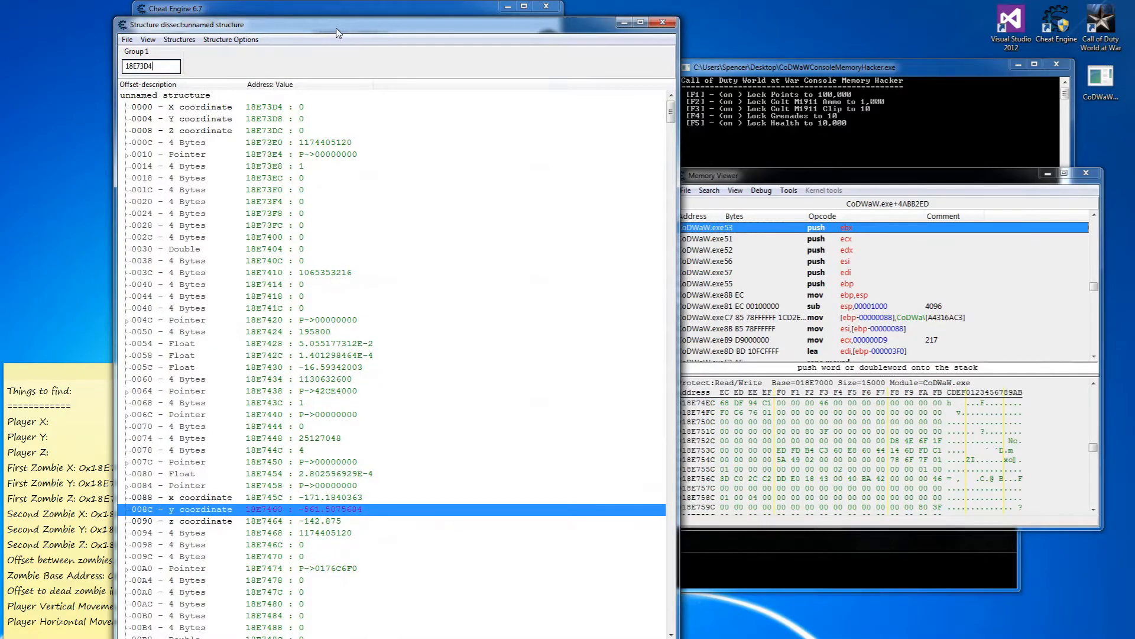
click(831, 562)
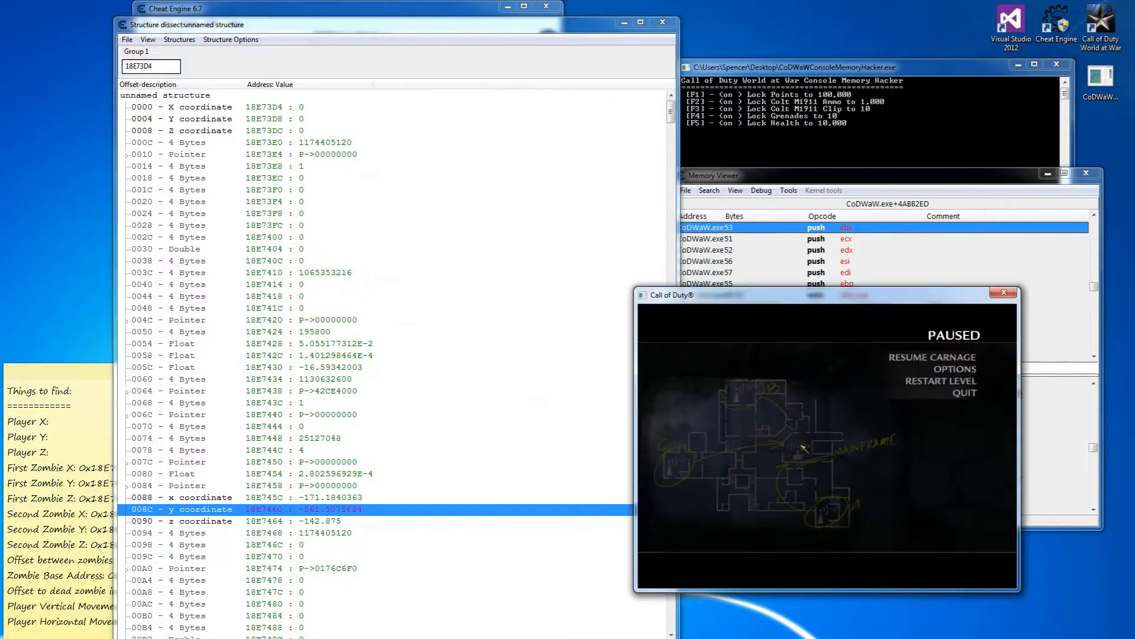
key(Escape)
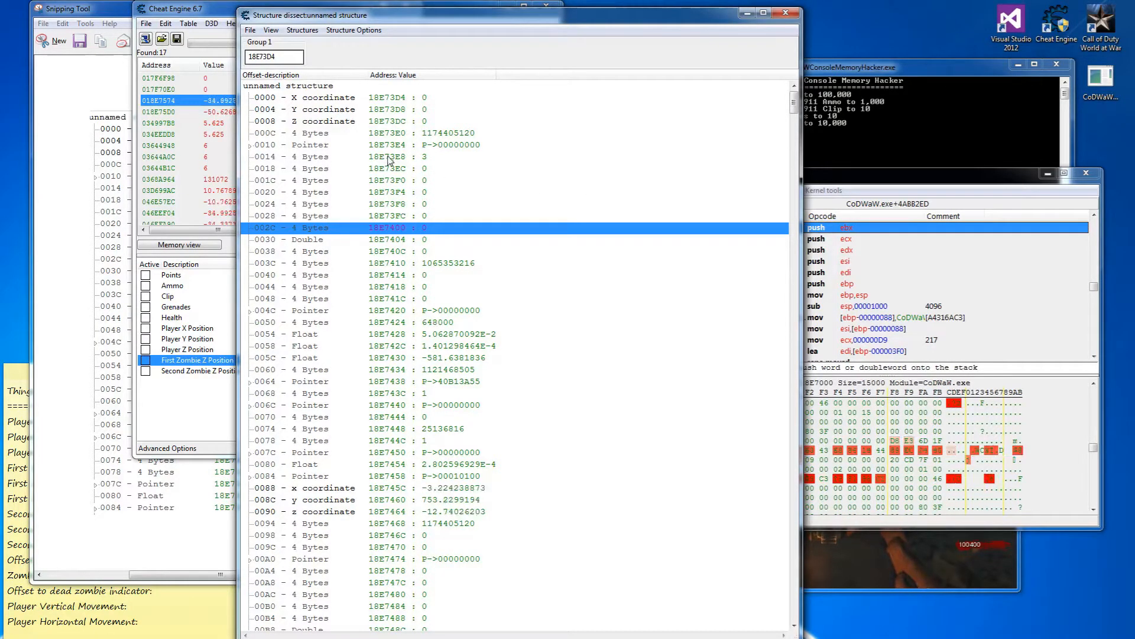
Compute 18E73D4 + 88 in hexadecimal Calculator to get 18E745C.
click(289, 58)
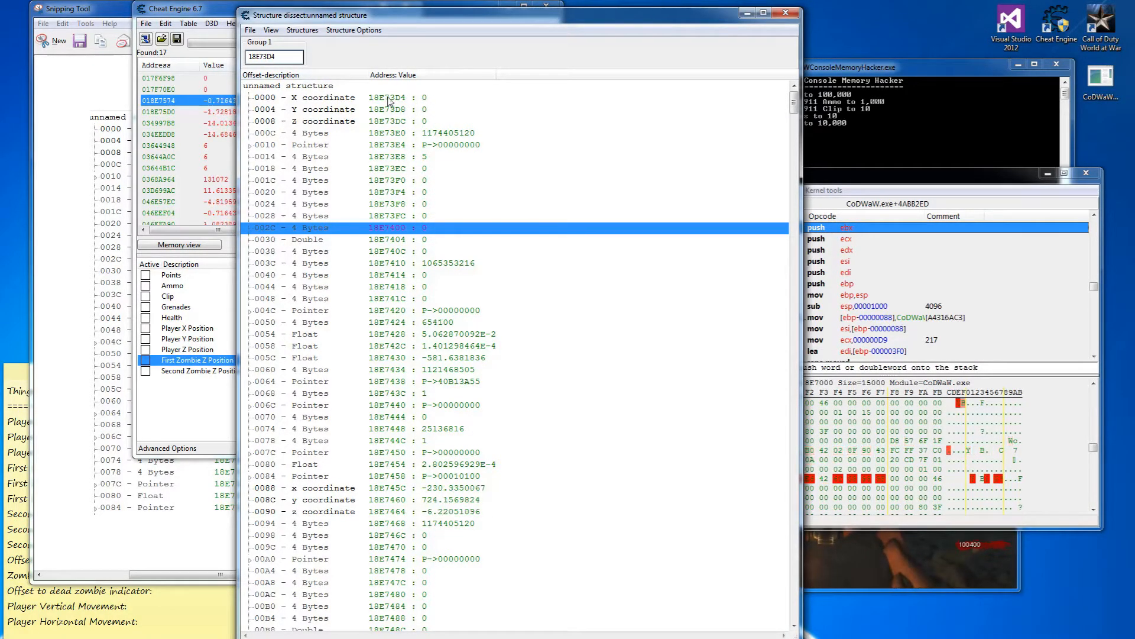
double_click(263, 57)
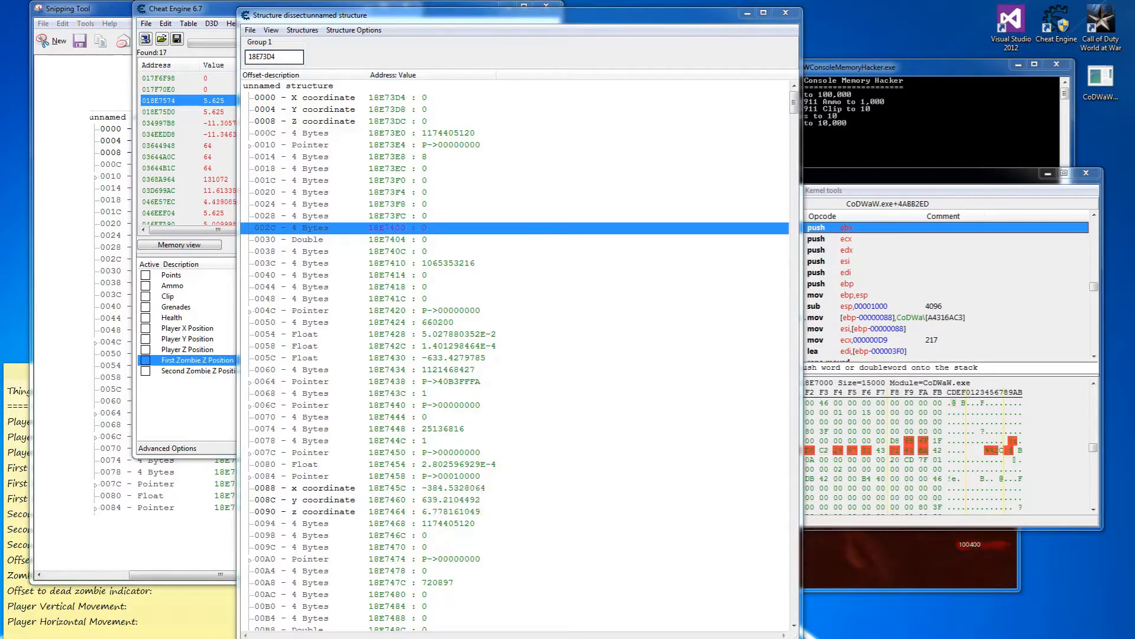
text(18734)
click(767, 251)
text(18E73D4)
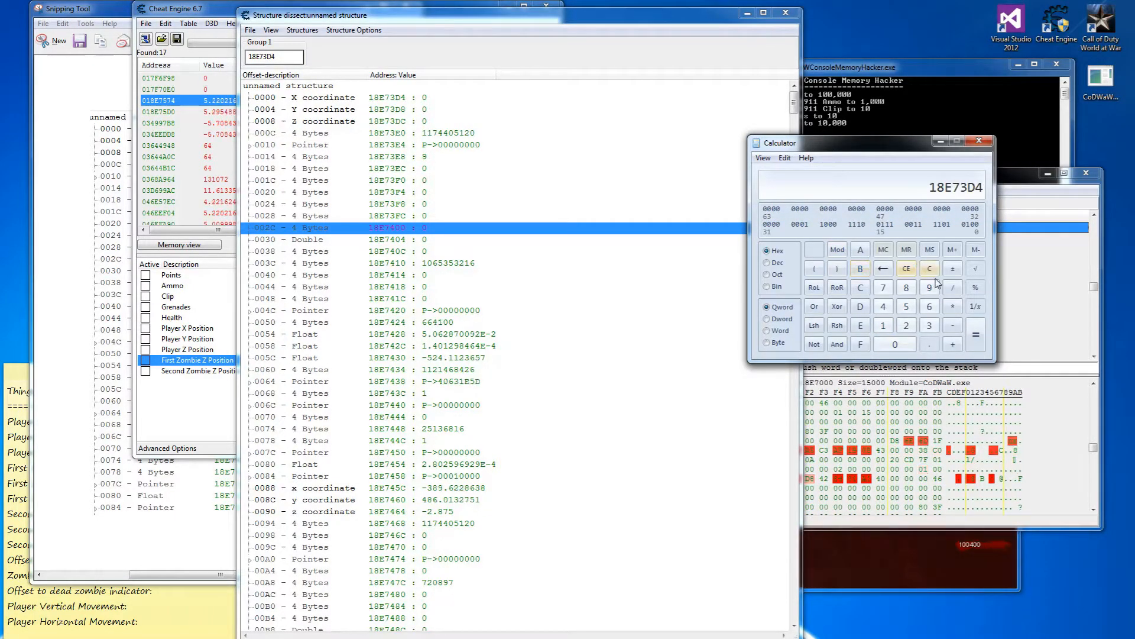
click(955, 341)
click(906, 288)
click(906, 288)
click(975, 340)
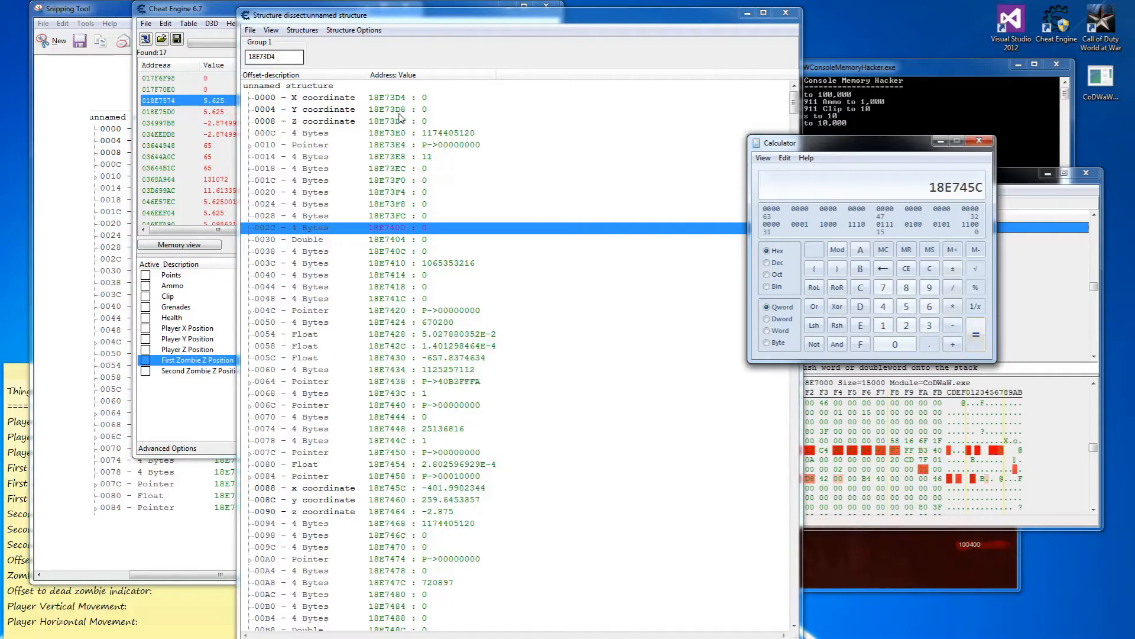
Replace the structure's base address with 18E745C and start a new screen snip.
double_click(262, 56)
text(18E745C)
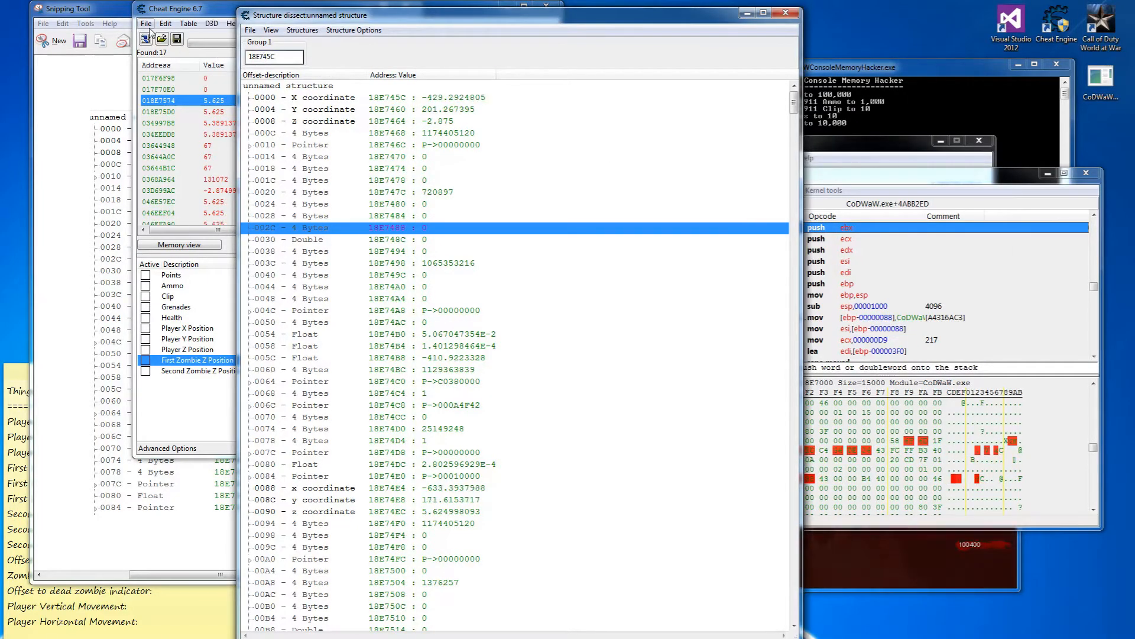
click(57, 41)
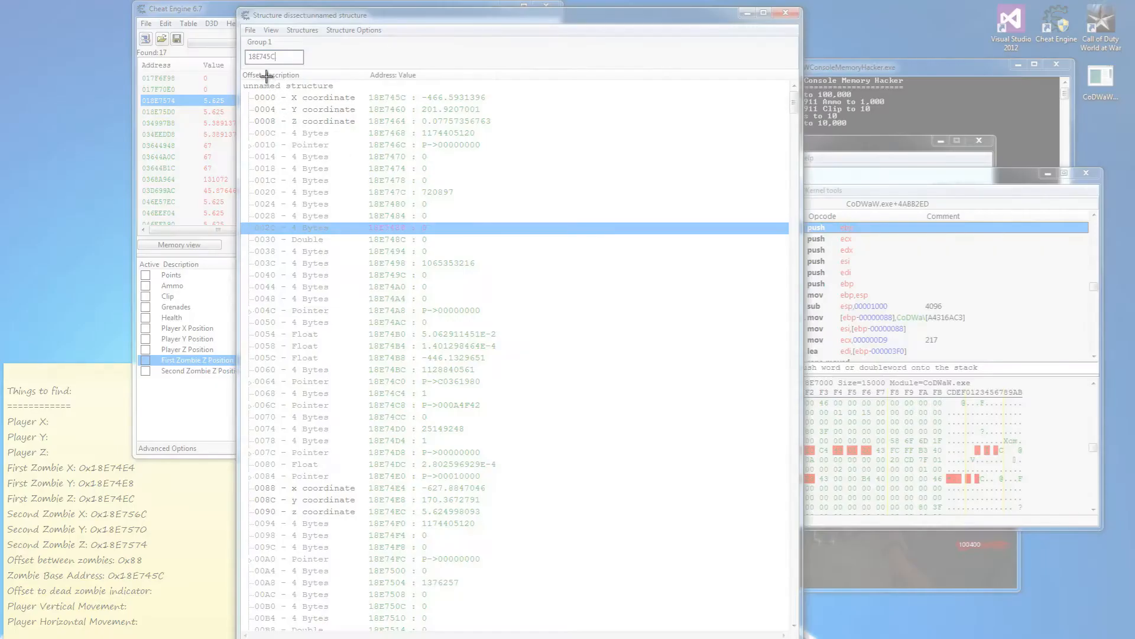
Snip the top of the structure list and arrange the snip and structure windows.
drag(244, 76, 504, 479)
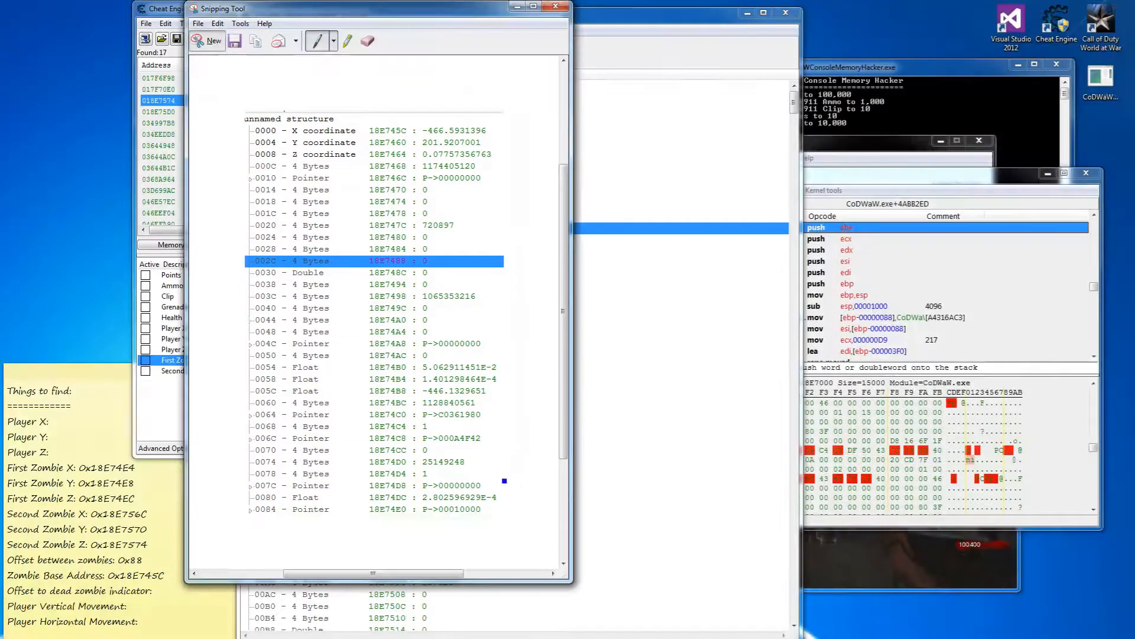
drag(332, 12, 160, 21)
drag(414, 22, 446, 62)
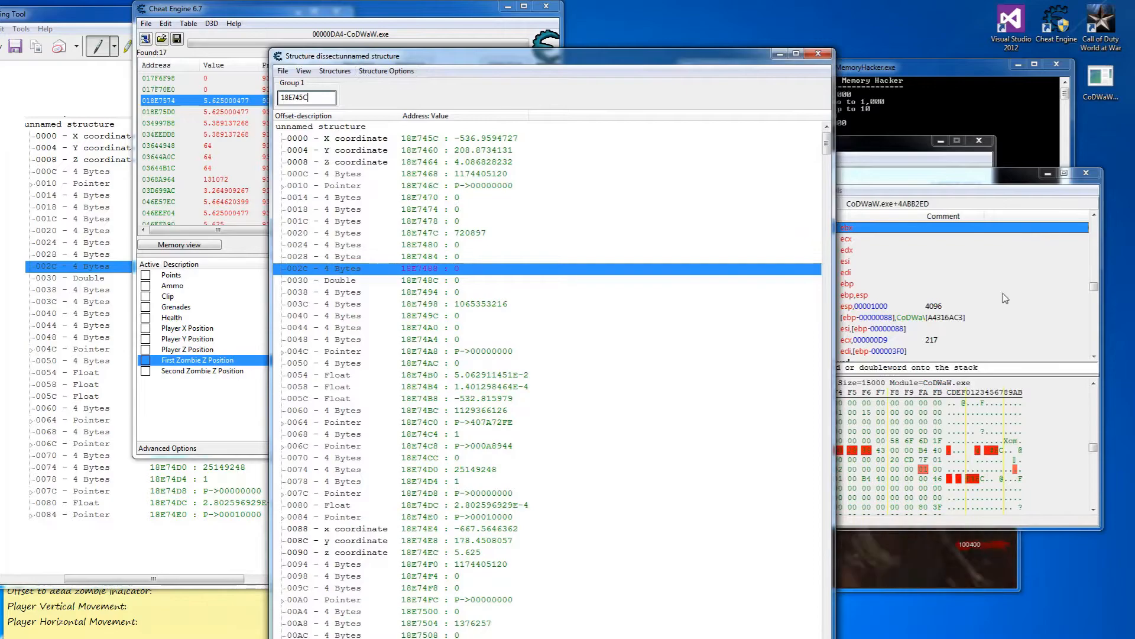
Restart the game level, then compare the earlier structure snapshot with the live values.
click(998, 569)
key(Escape)
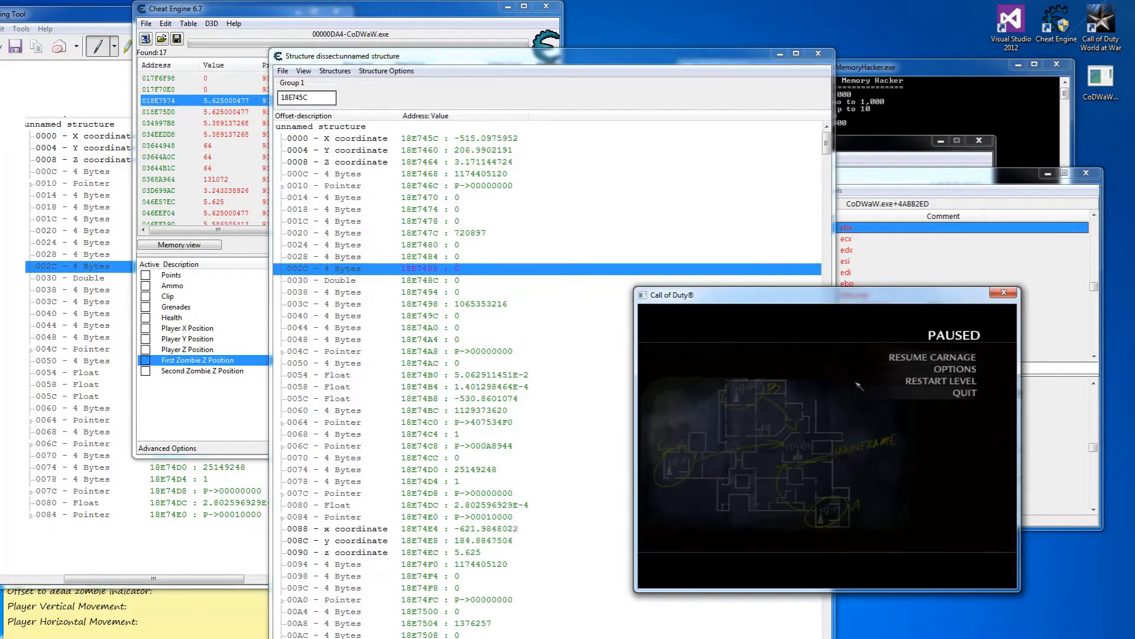
click(881, 386)
click(733, 464)
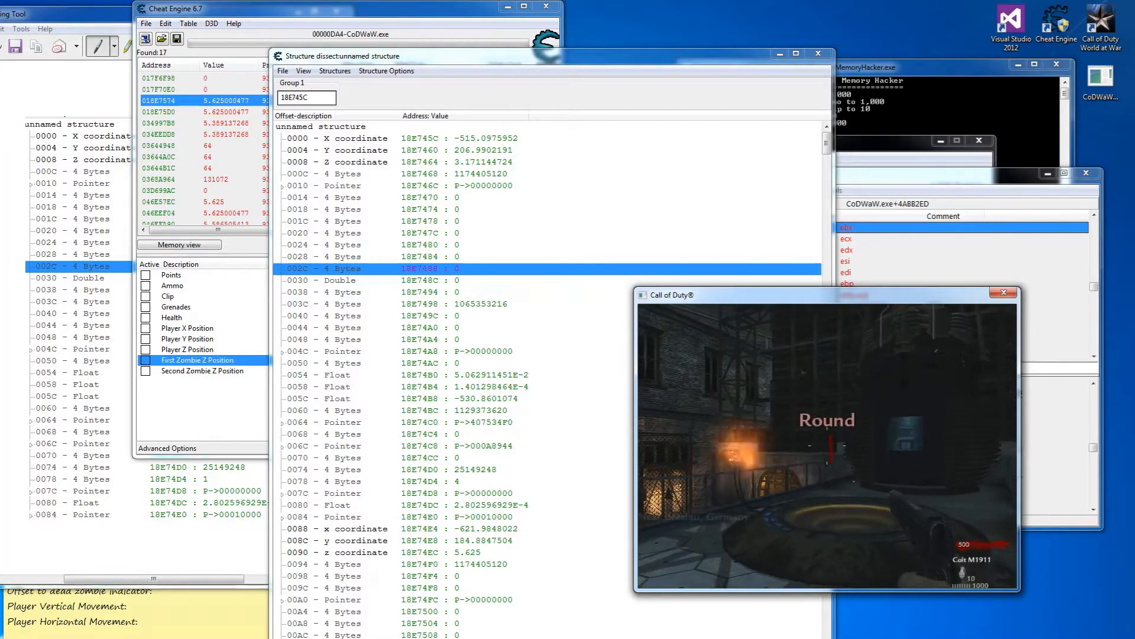
click(401, 520)
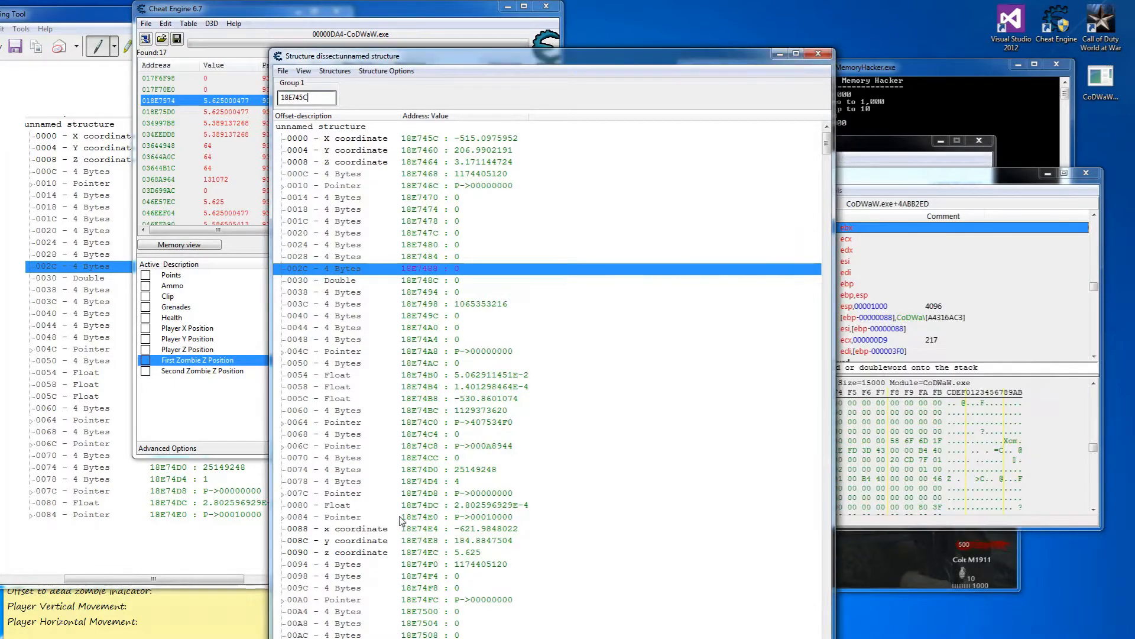
click(205, 585)
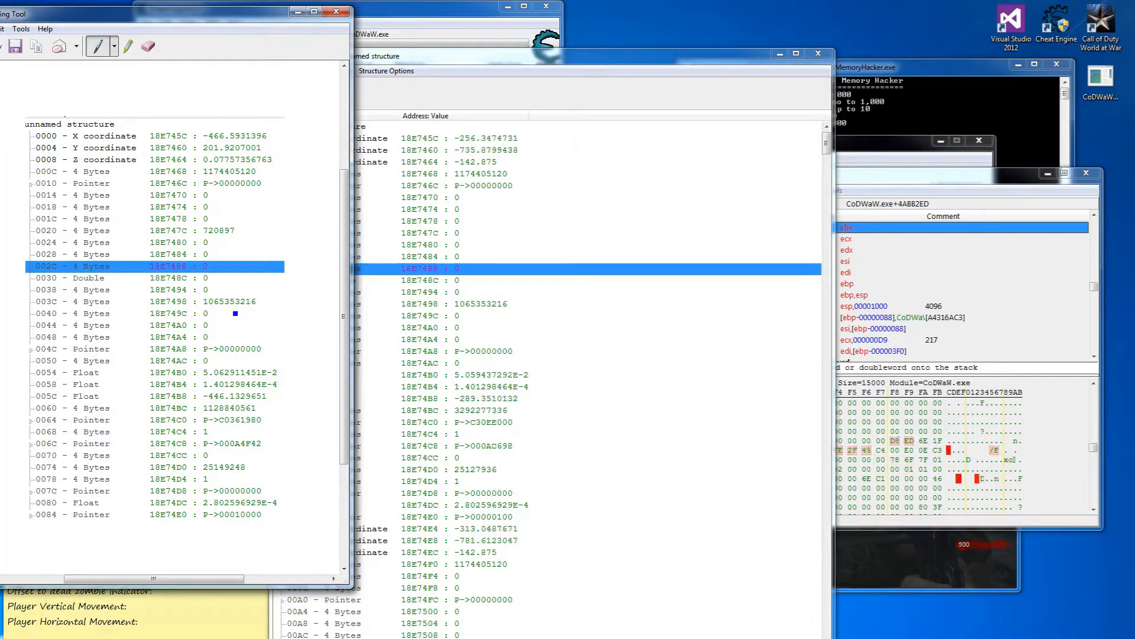
click(949, 550)
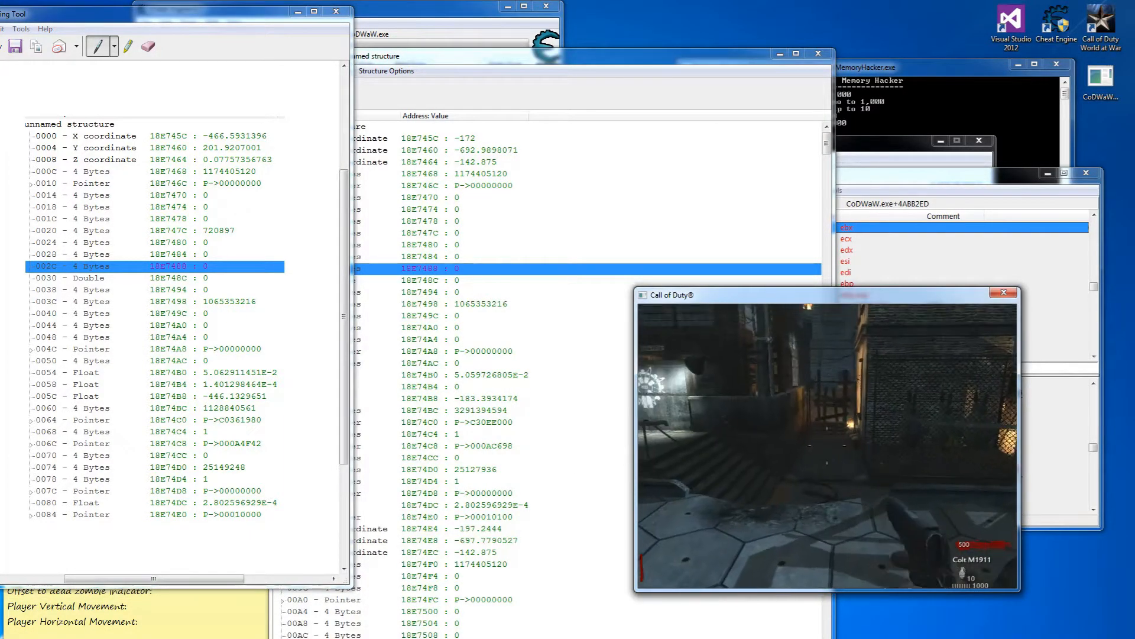
Walk forward in game, pause, and ink a circle around the 0068 - 4 Bytes row on the snapshot.
key(w)
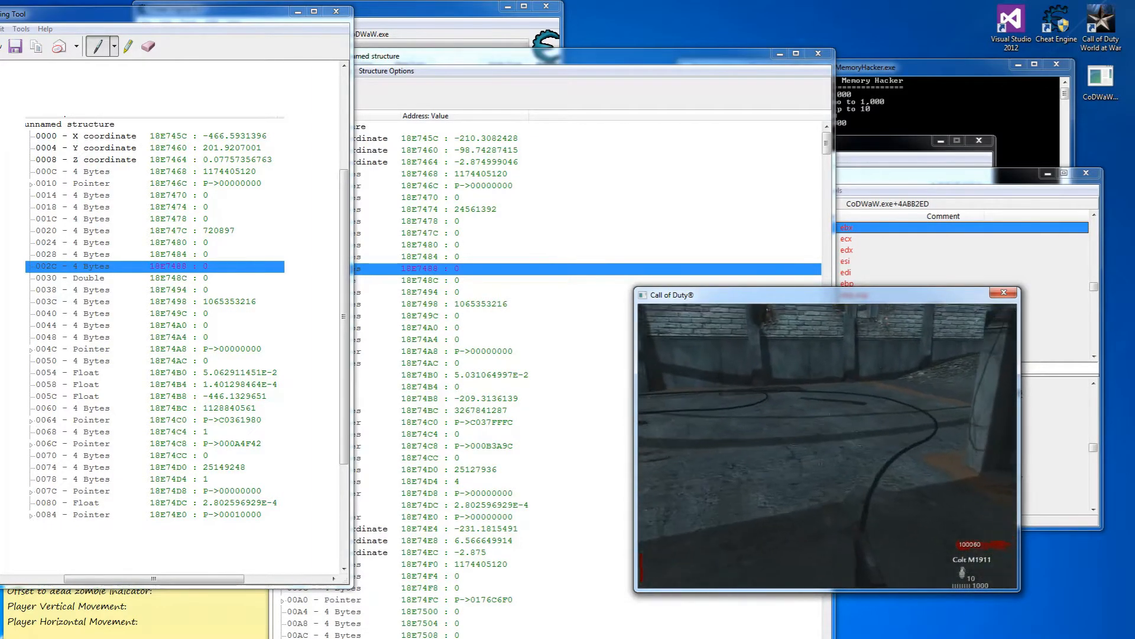
key(Escape)
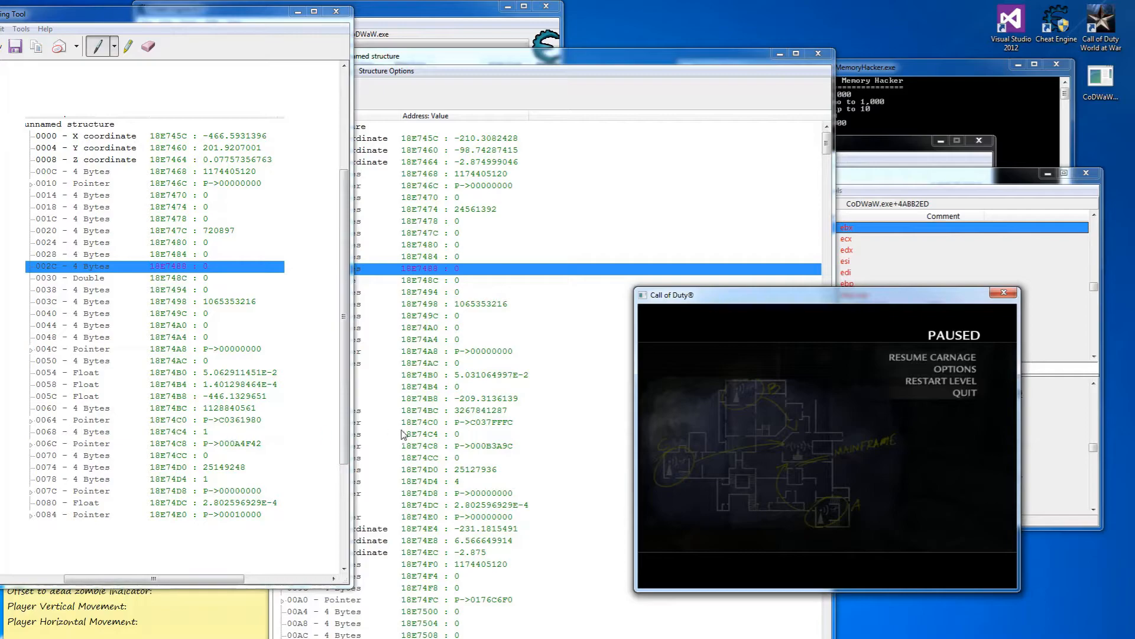
click(206, 430)
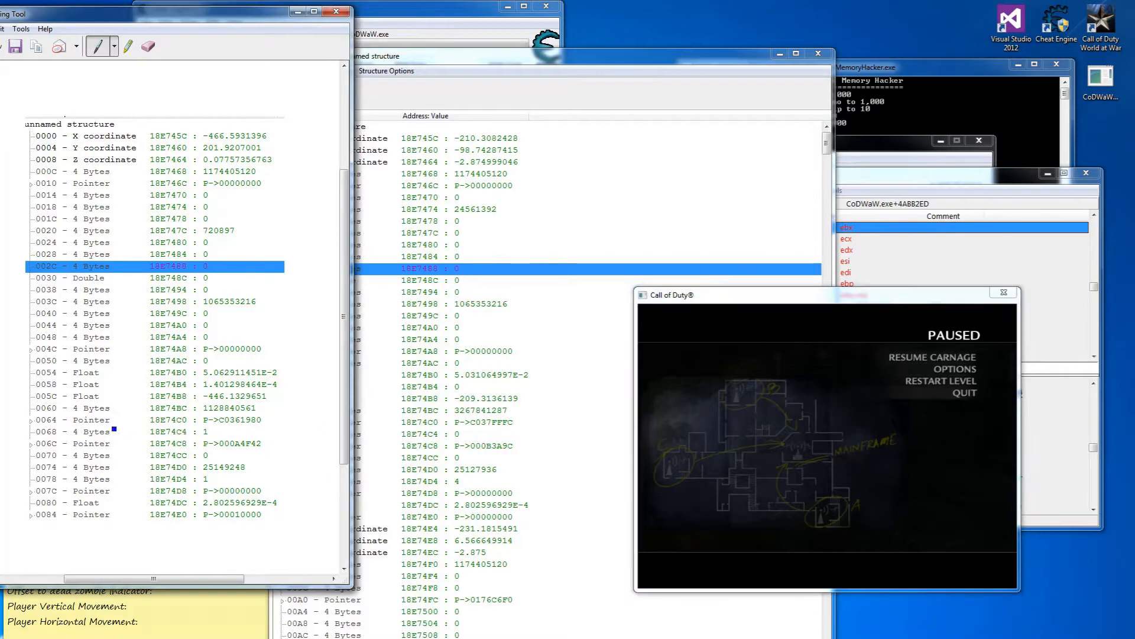
drag(35, 434, 145, 432)
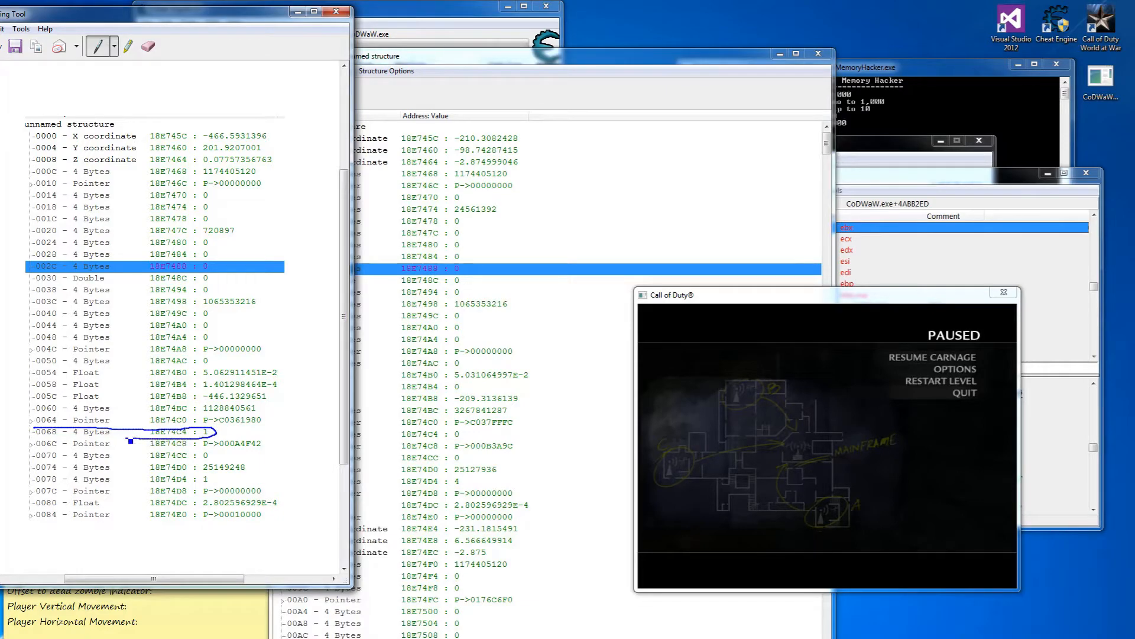
drag(41, 429, 56, 436)
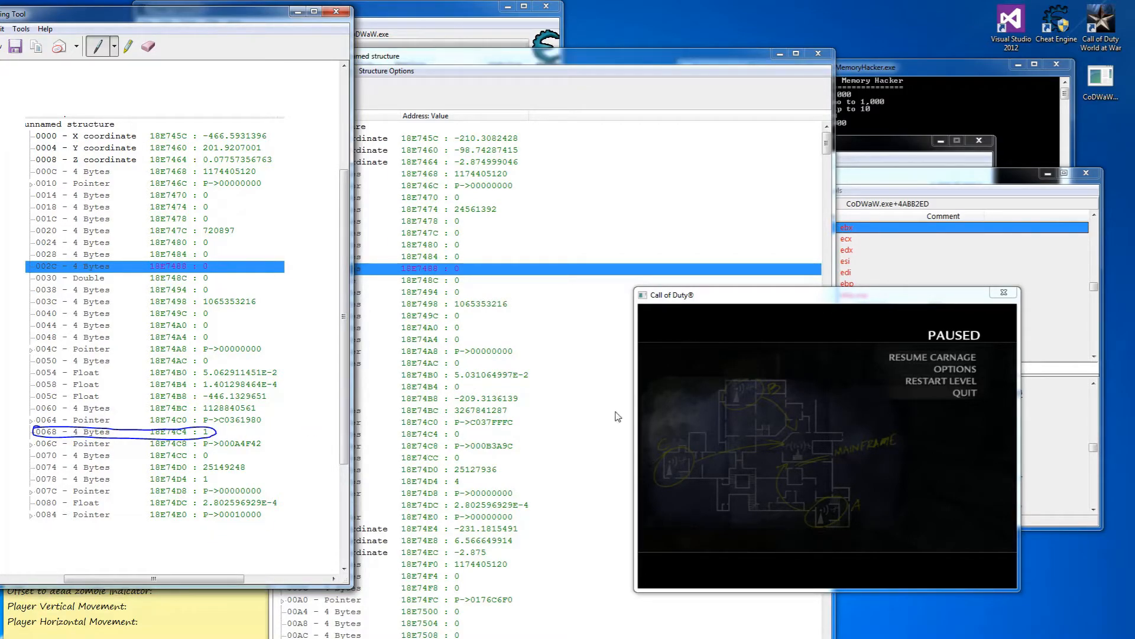
Enter 0x68 after 'Offset to dead zombie indicator:' on the sticky note and move it aside.
click(160, 615)
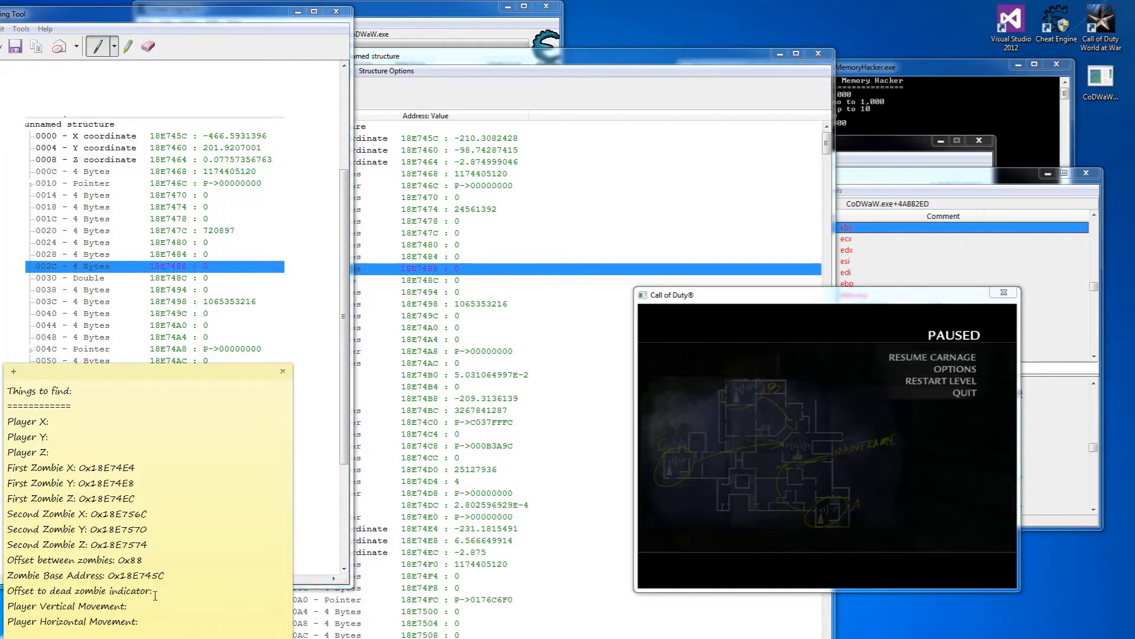
drag(144, 376, 398, 373)
text(0x0)
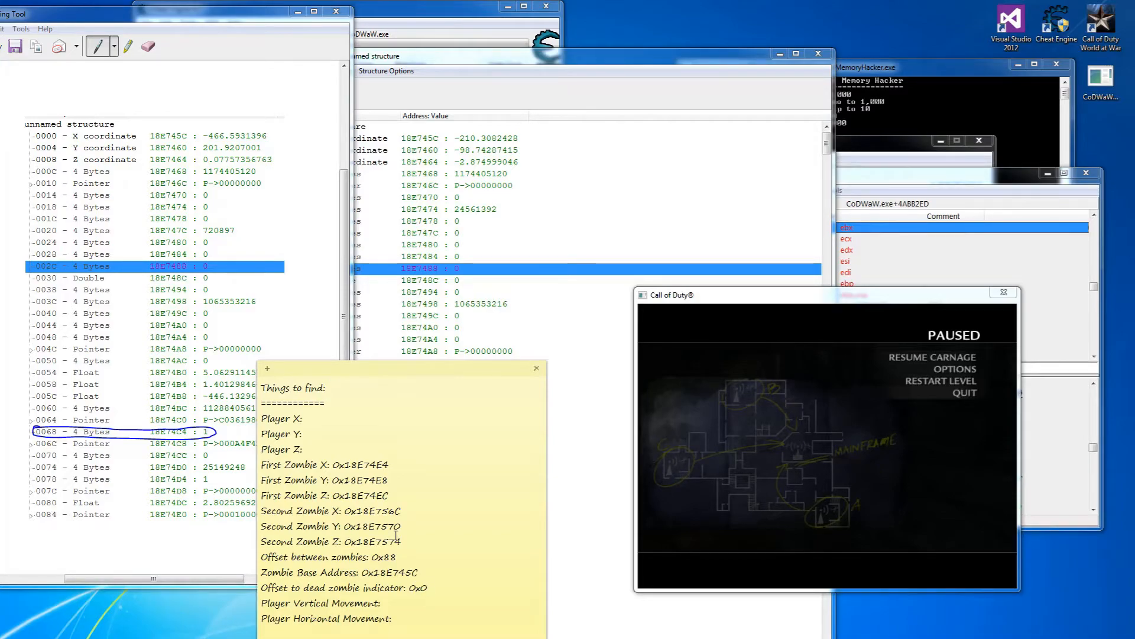
key(BackSpace)
text(68)
drag(394, 374, 205, 350)
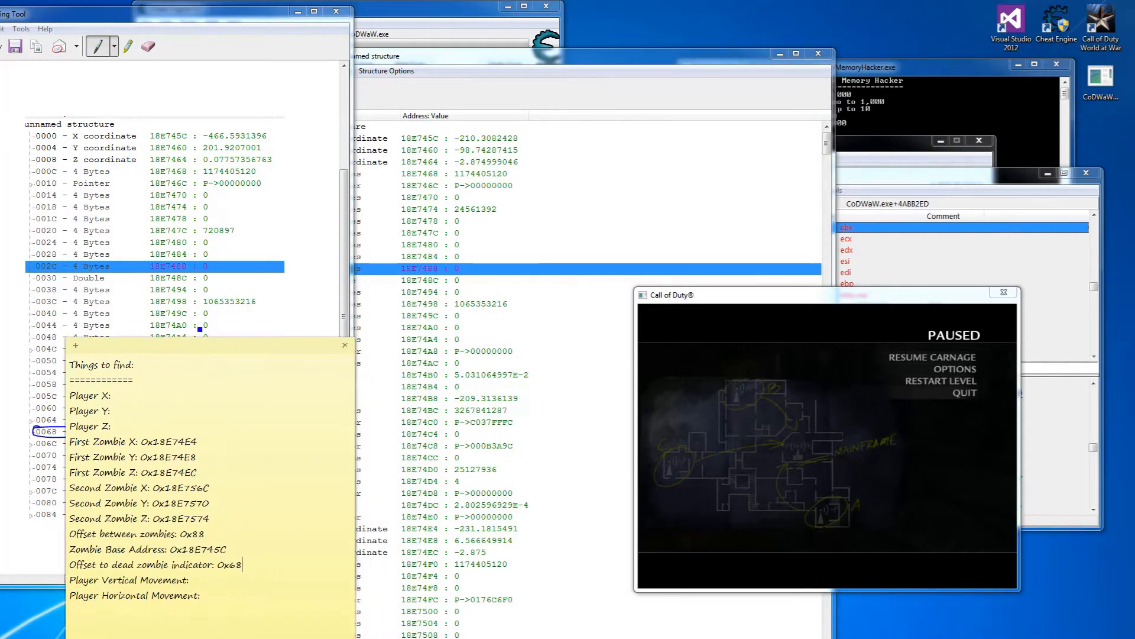
Close the annotated snip, the Structure dissect window and the Memory Viewer.
click(339, 13)
click(208, 309)
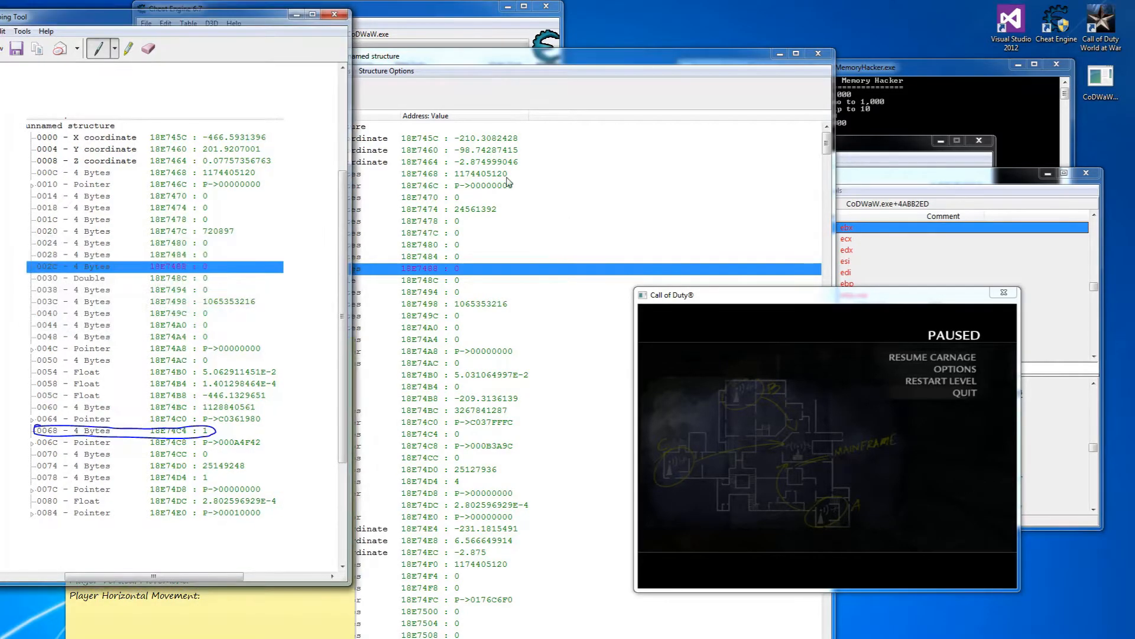
click(821, 53)
click(1081, 175)
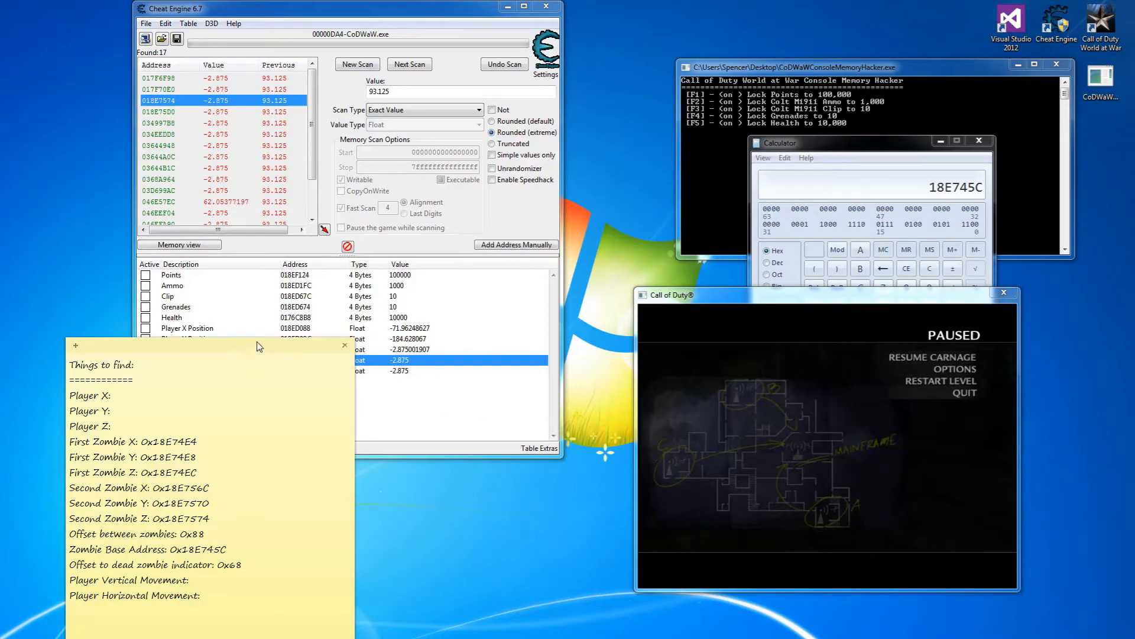
Check the Player Z Position address in the cheat table and place the sticky note beside it.
drag(258, 348, 229, 348)
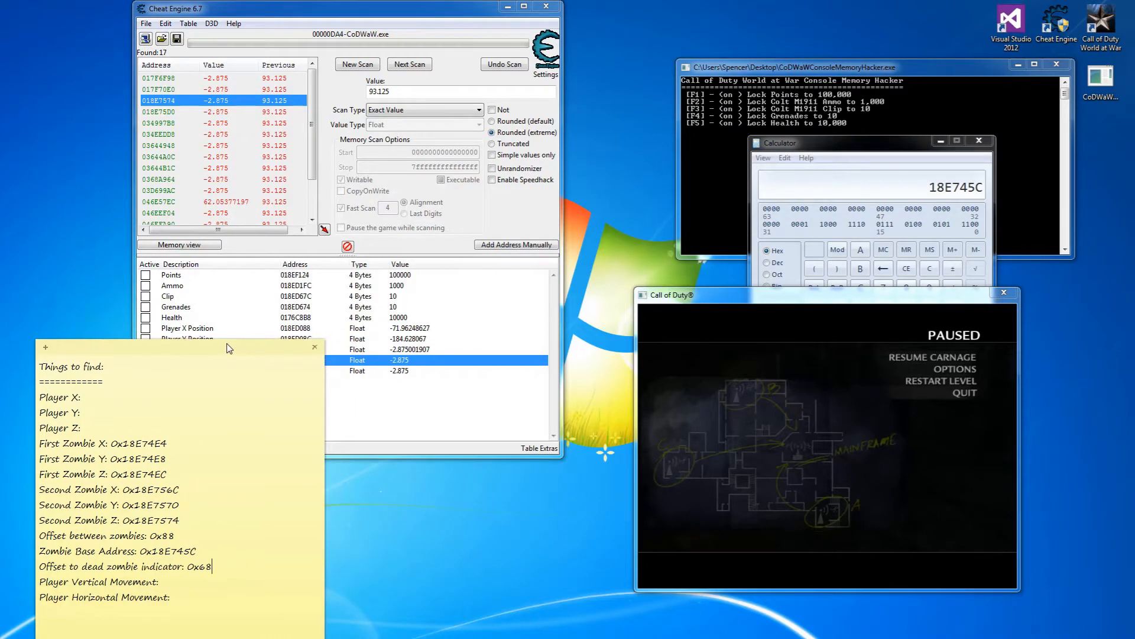
click(405, 409)
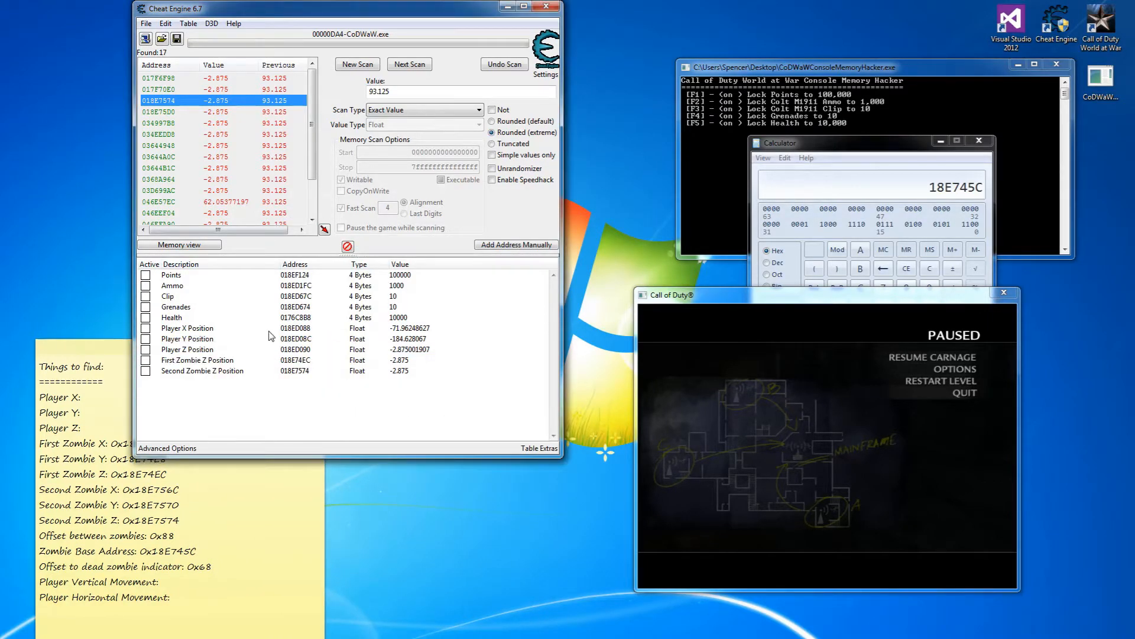
double_click(295, 350)
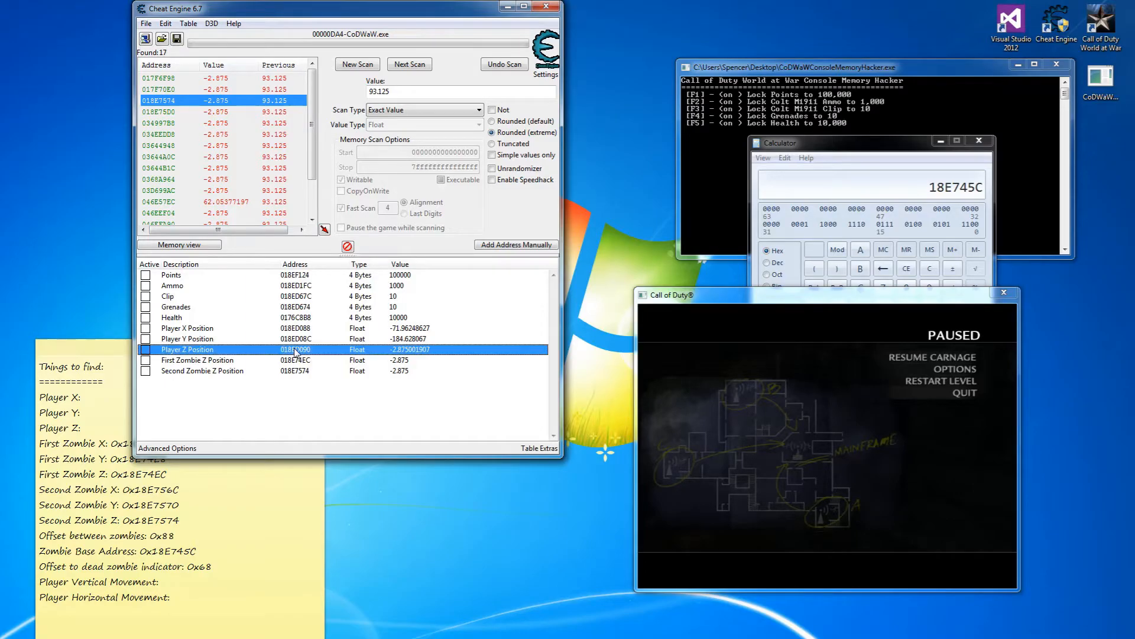
click(598, 372)
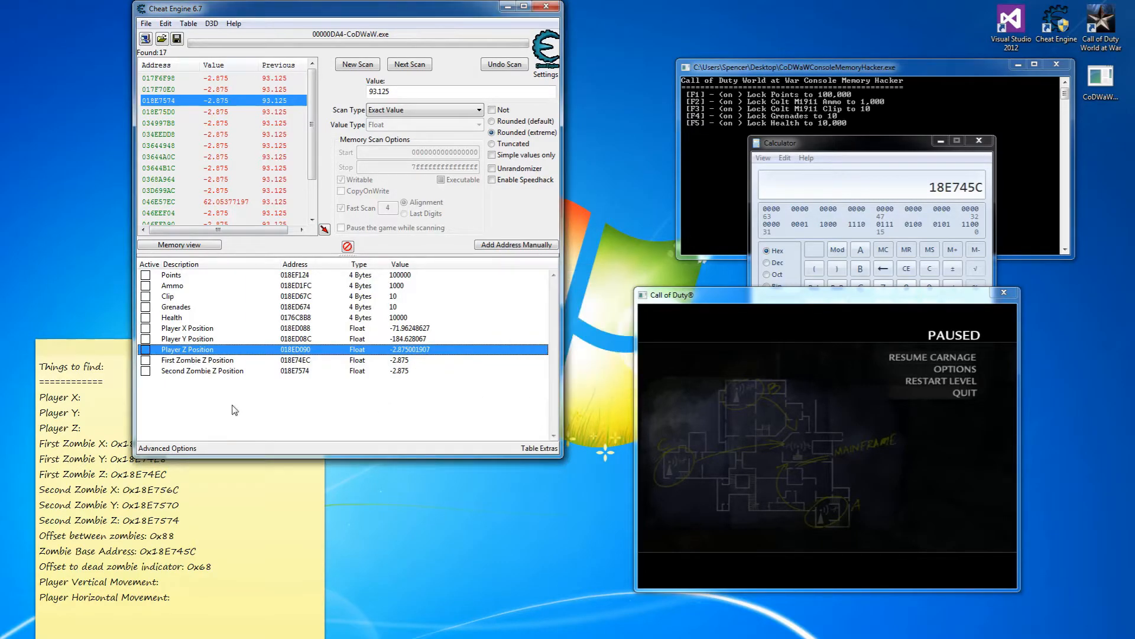
click(43, 413)
drag(155, 355, 269, 406)
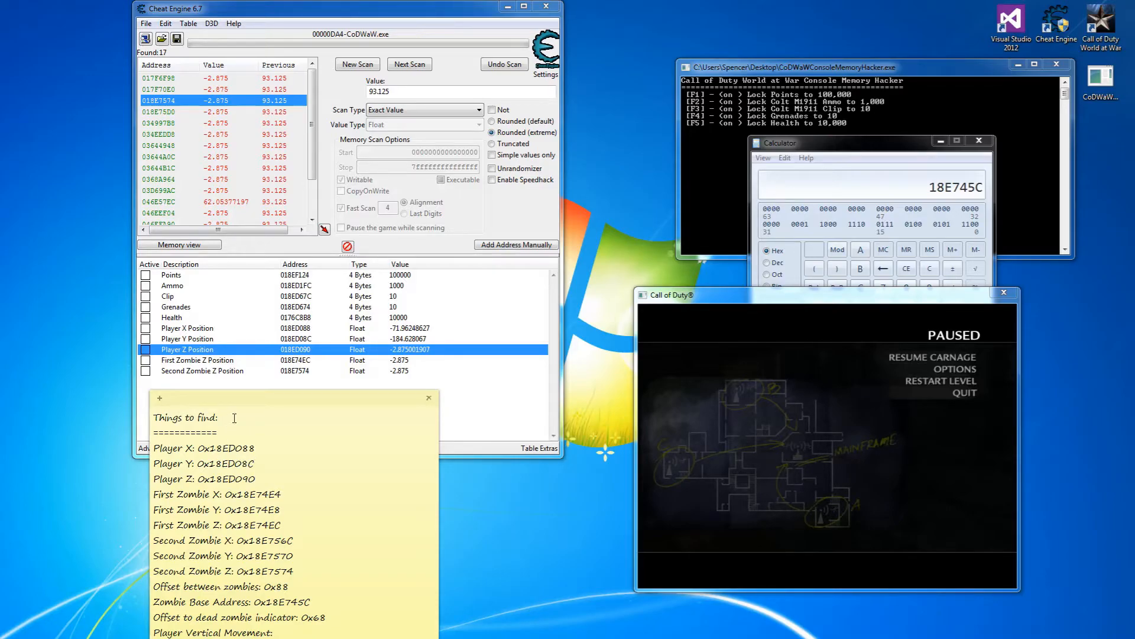
Resume the game, open the 935 door and walk through to the upper area.
drag(246, 401, 136, 322)
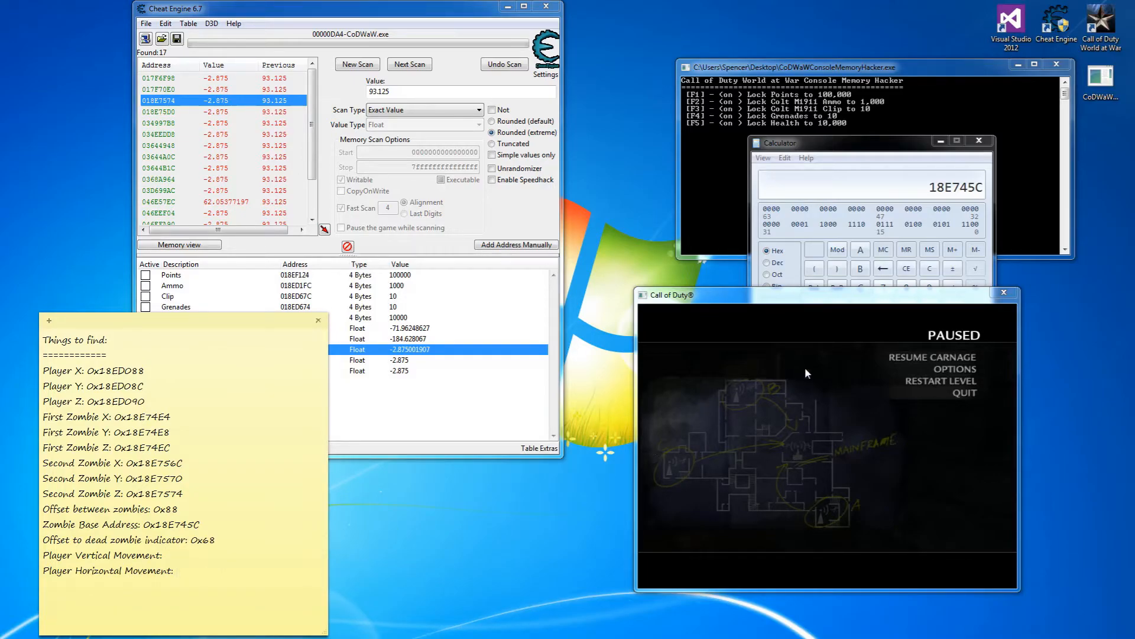
click(905, 357)
key(w)
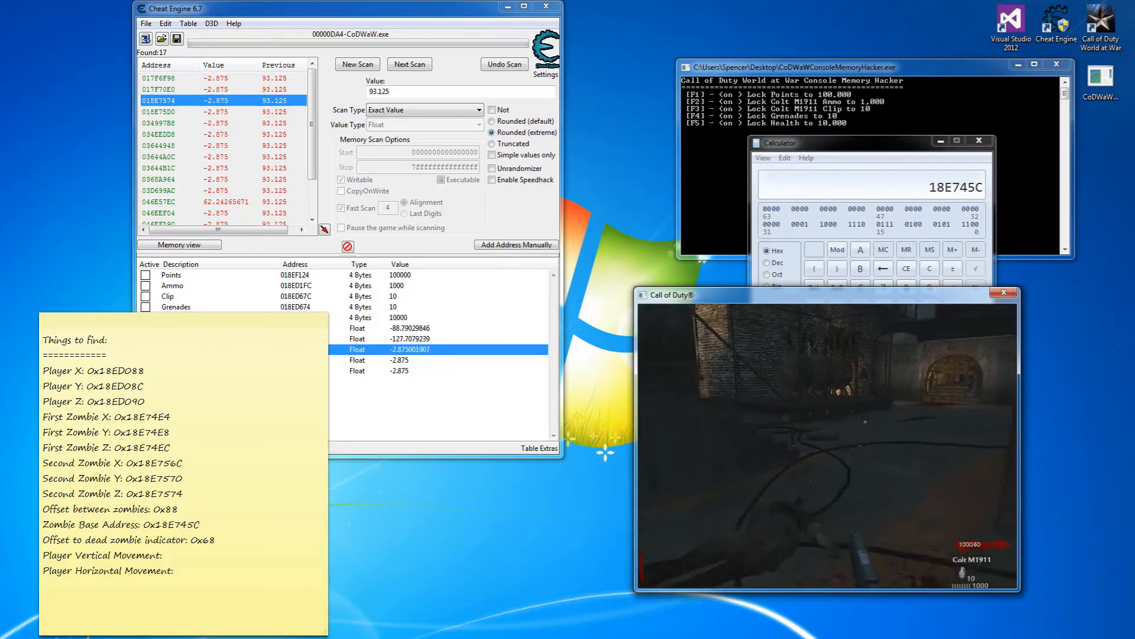
key(w)
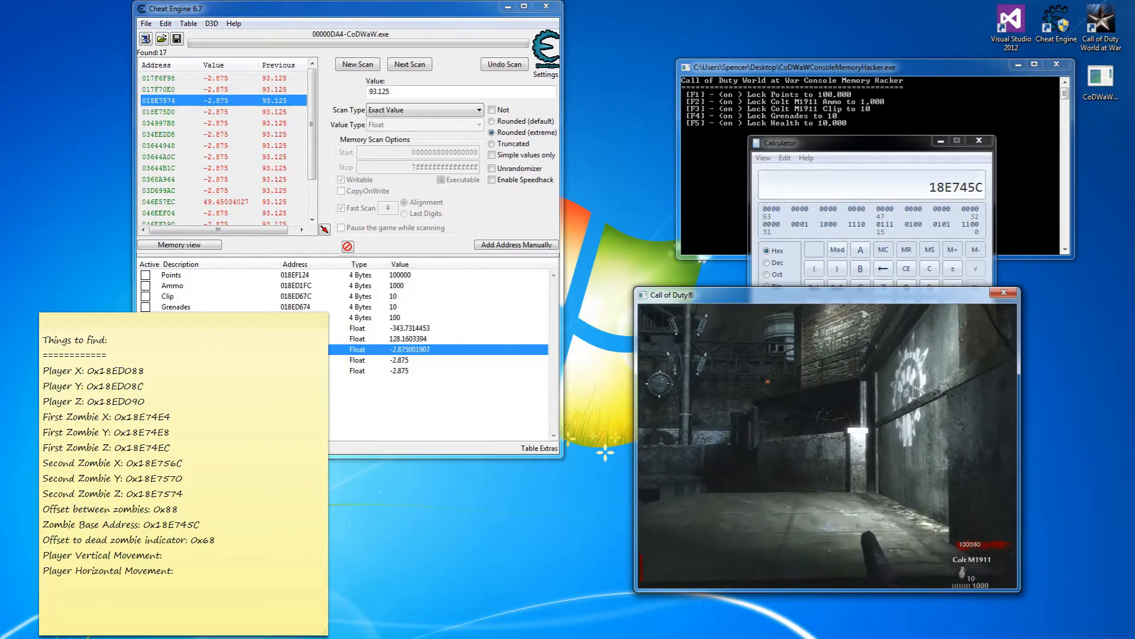
key(f)
key(w)
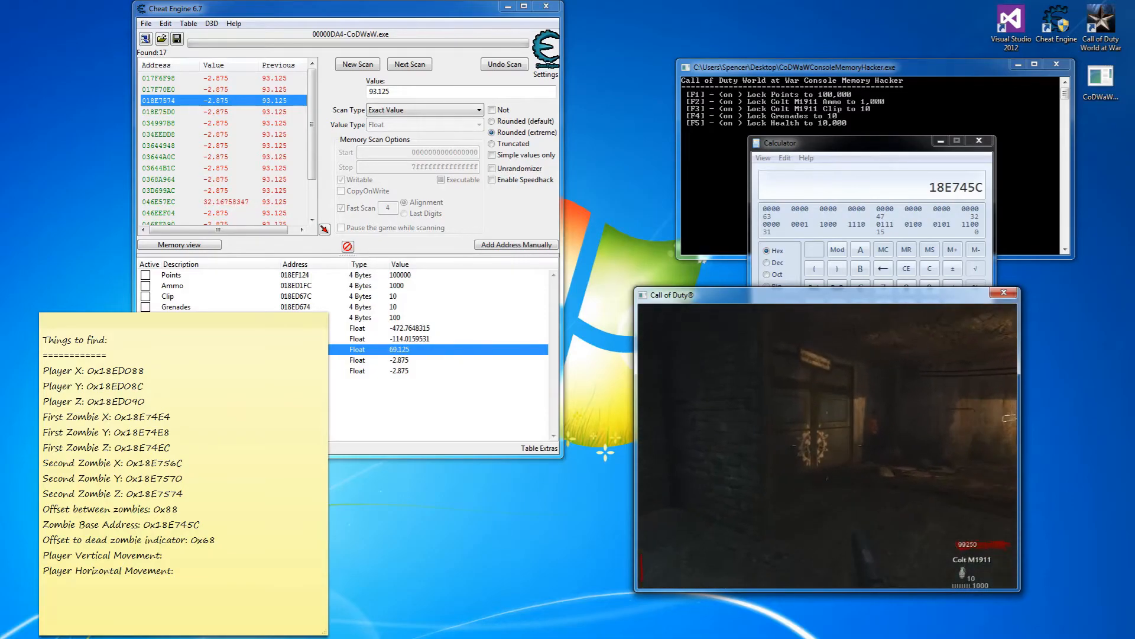
key(w)
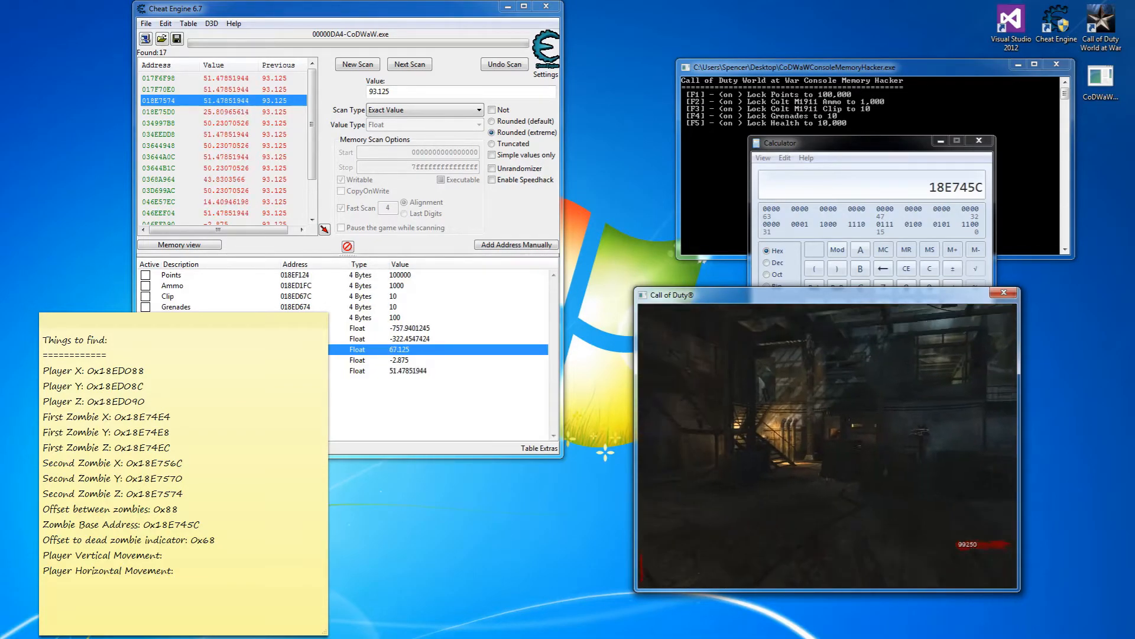
key(w)
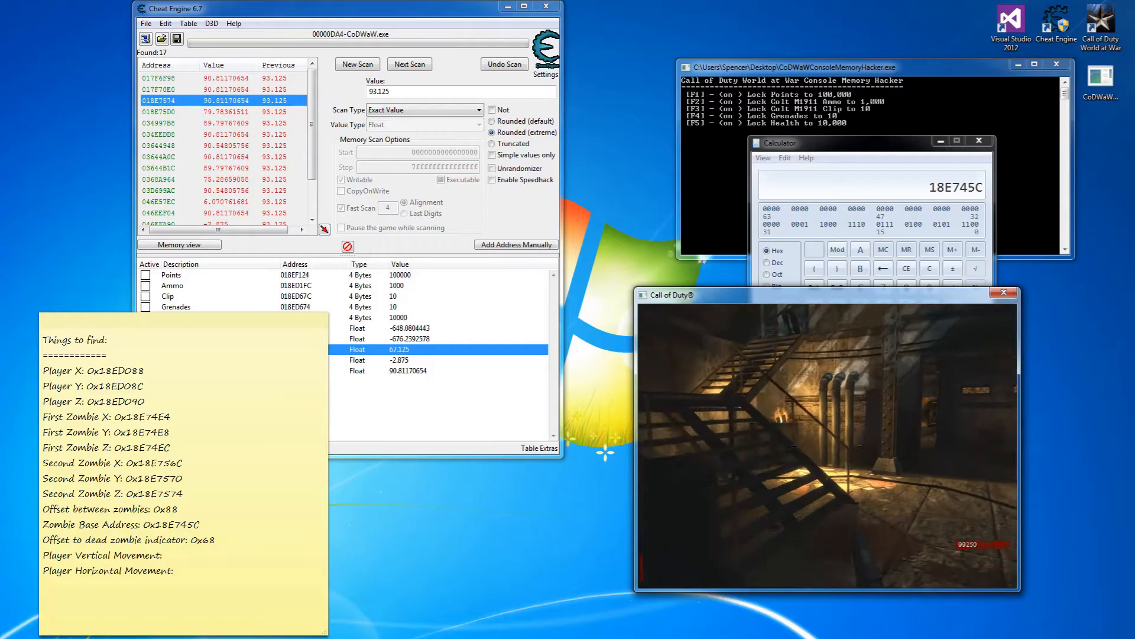
key(w)
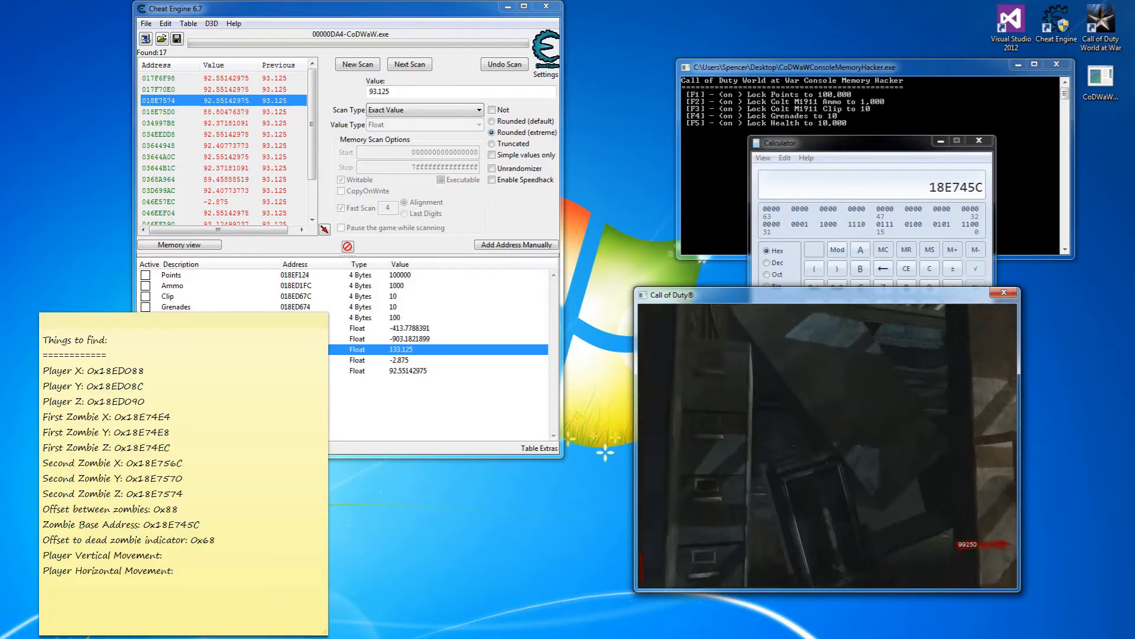
Walk down to the caged area's wooden crate, take the FG42, and Alt+Tab out.
key(w)
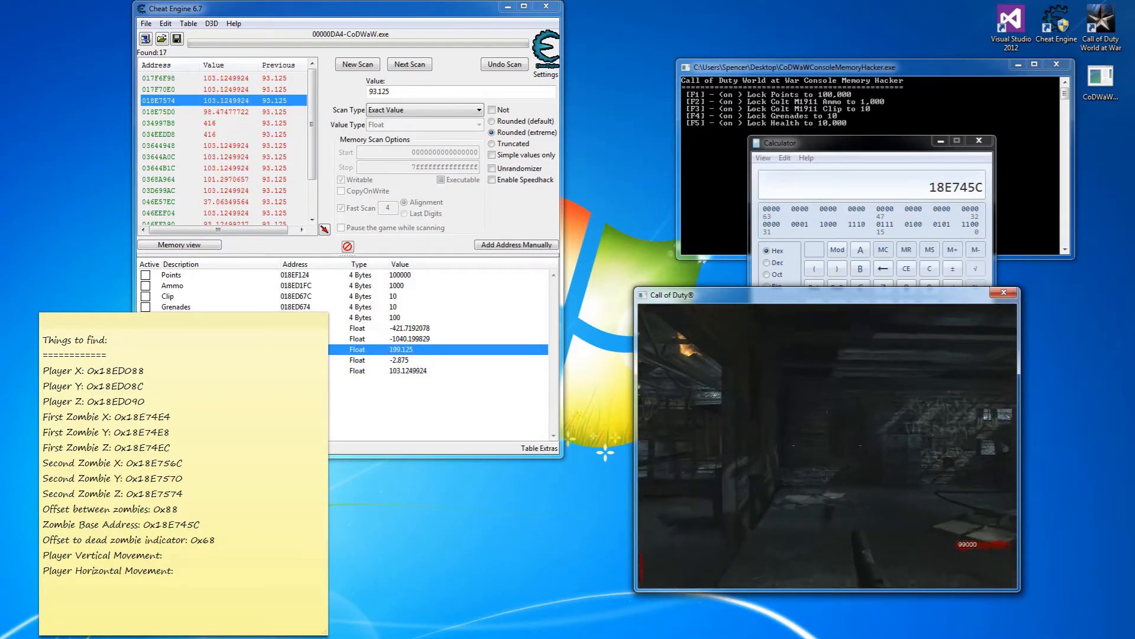
key(w)
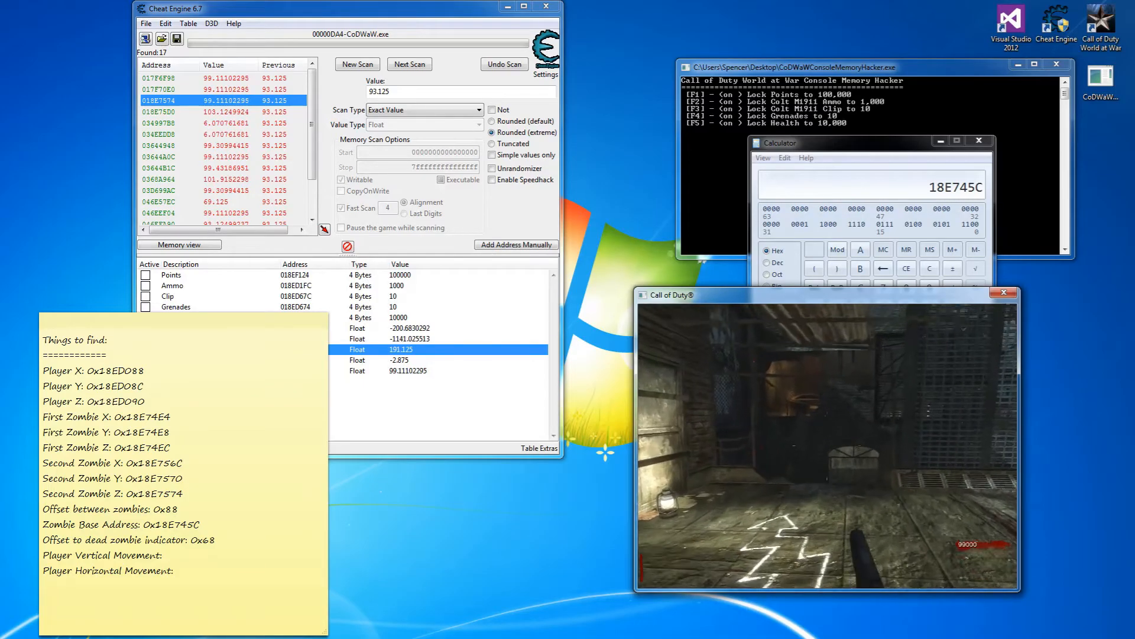
key(w)
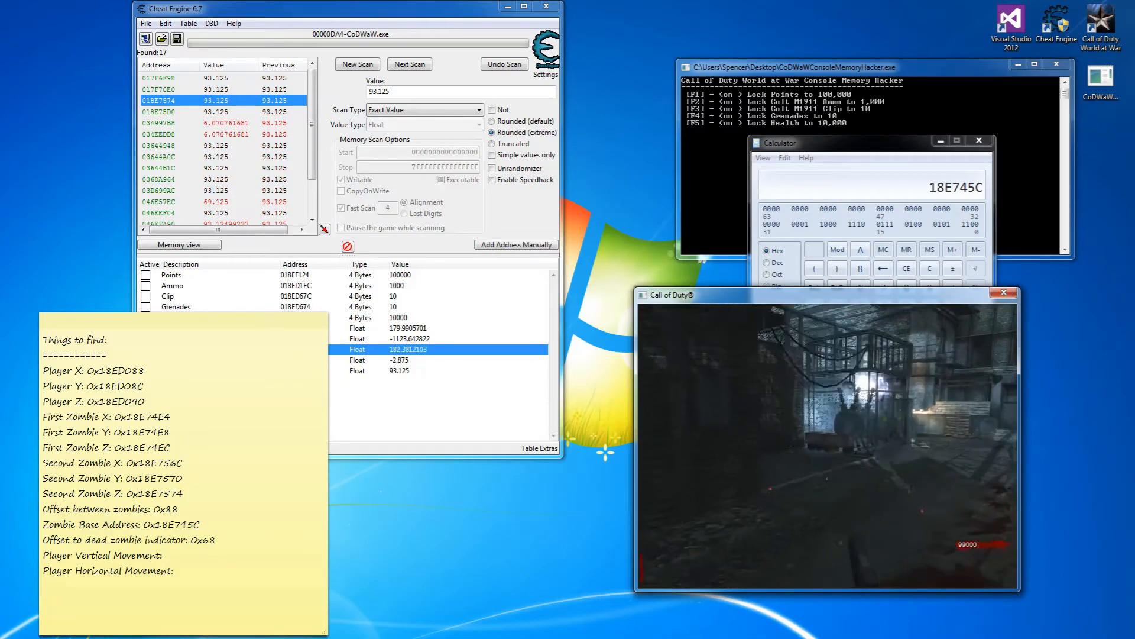
key(w)
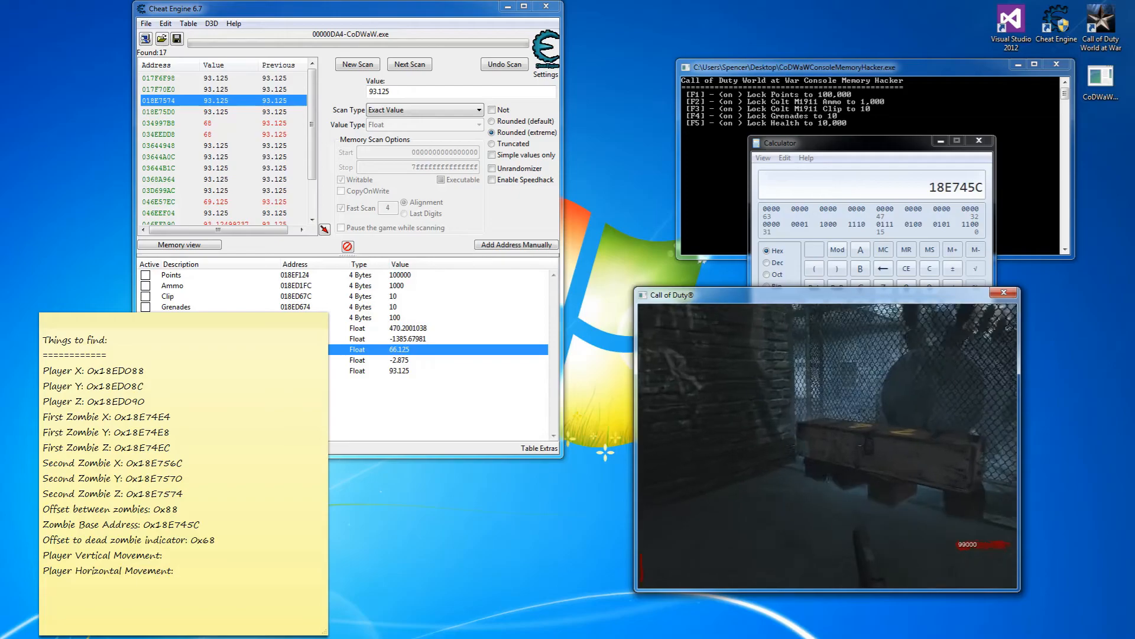
key(s)
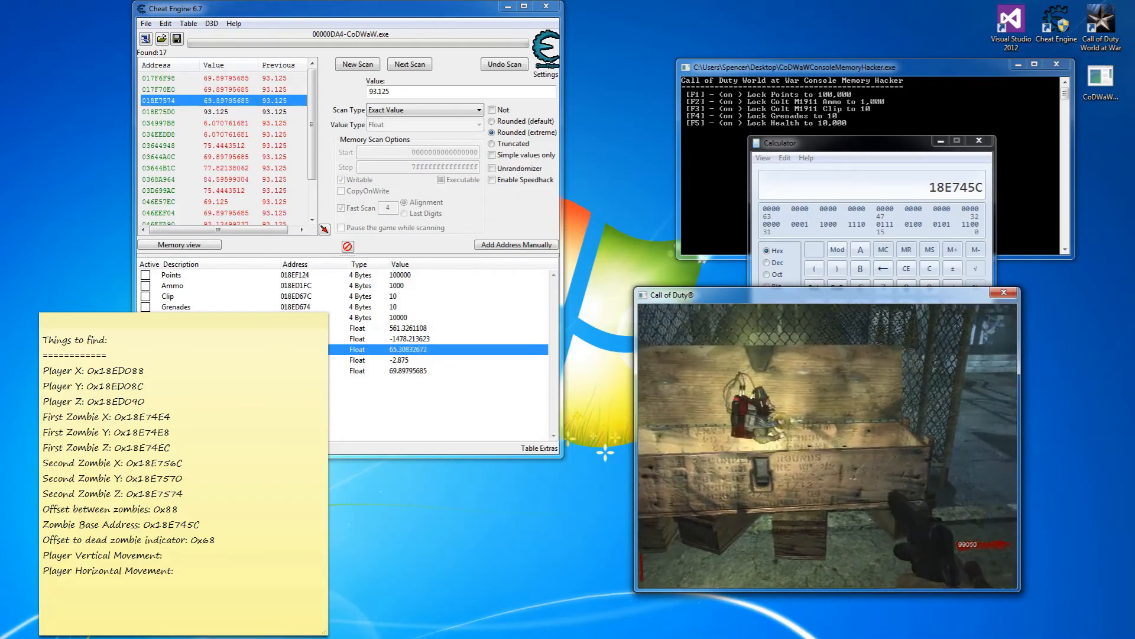
key(w)
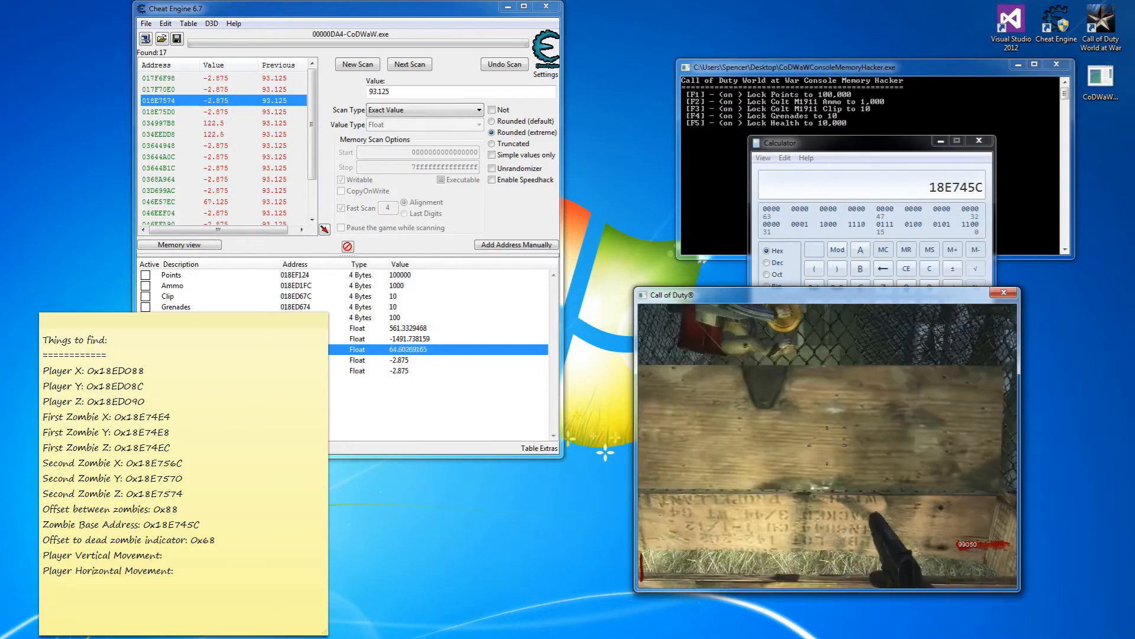
key(f)
key(alt+Tab)
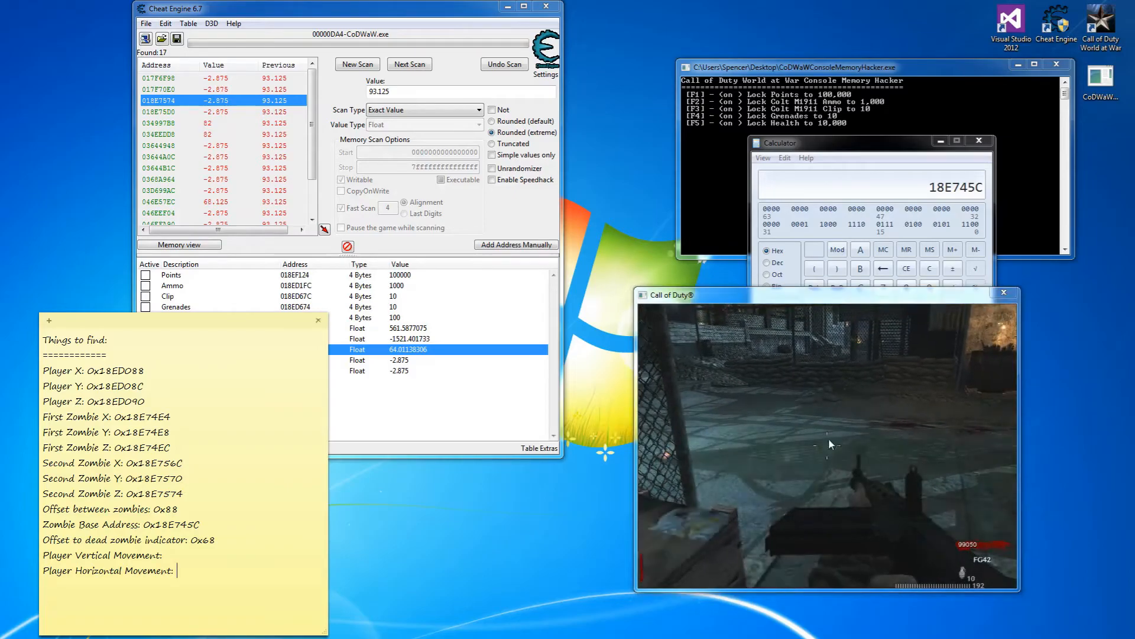
Start a new Cheat Engine search with an Unknown initial value first scan.
click(373, 416)
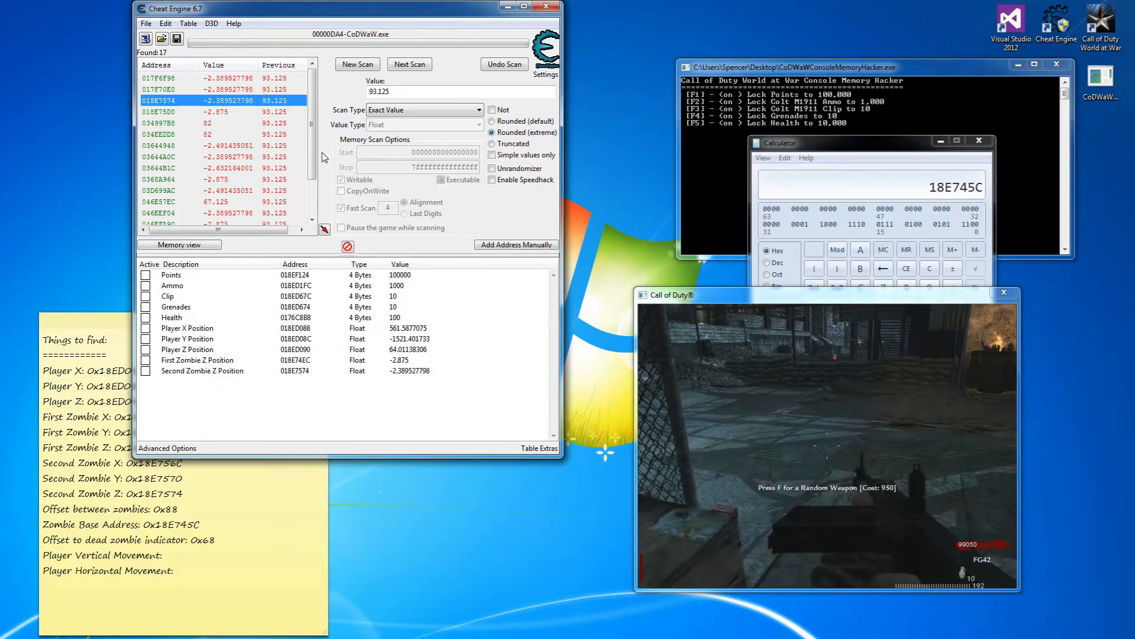
click(357, 64)
click(389, 115)
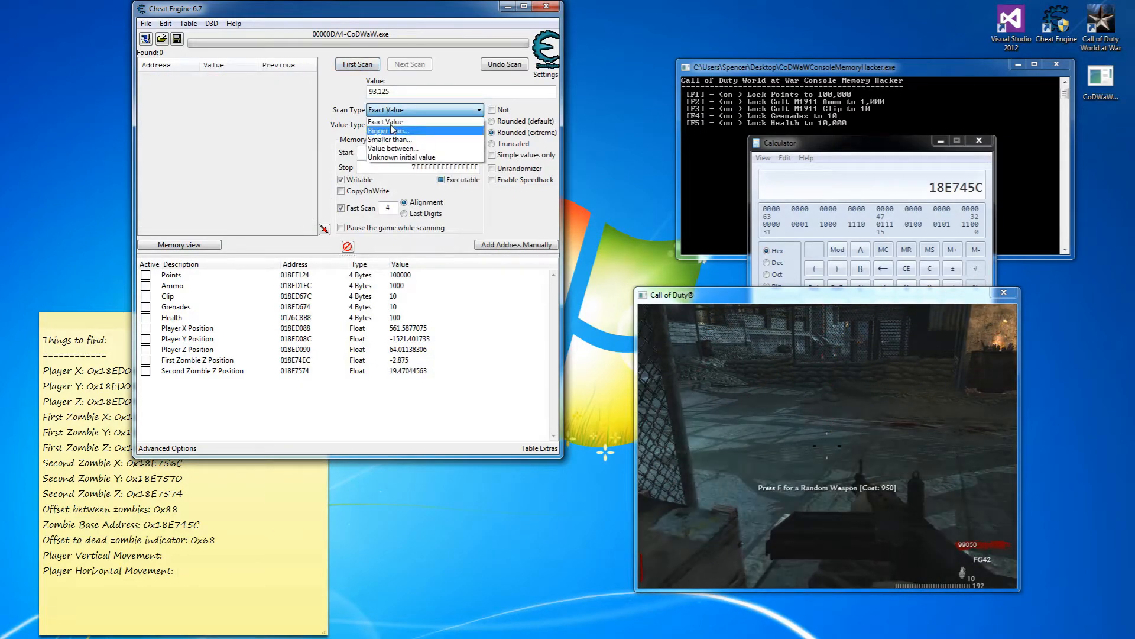
click(390, 158)
click(359, 66)
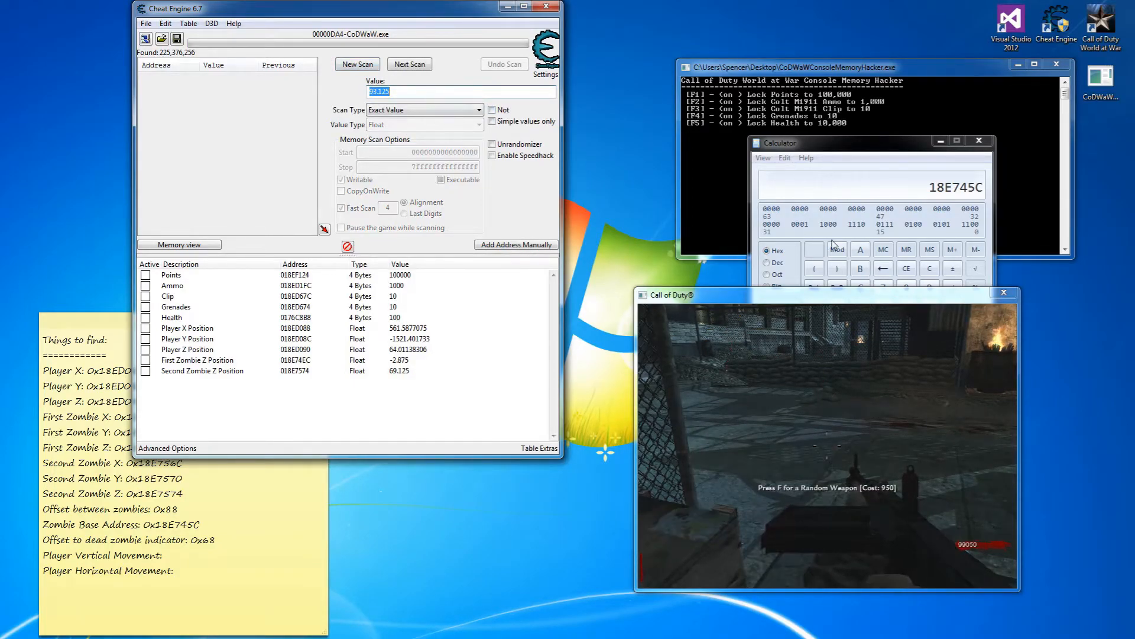
Look up and down in game with decreased and increased rescans until 25 candidates remain.
click(822, 297)
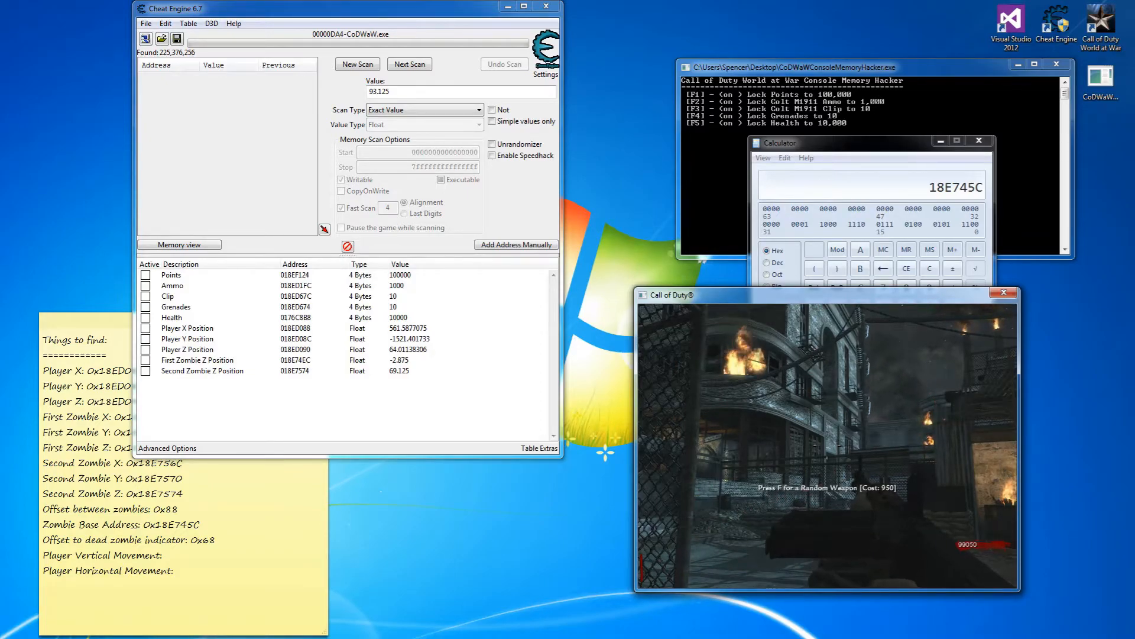
key(F8)
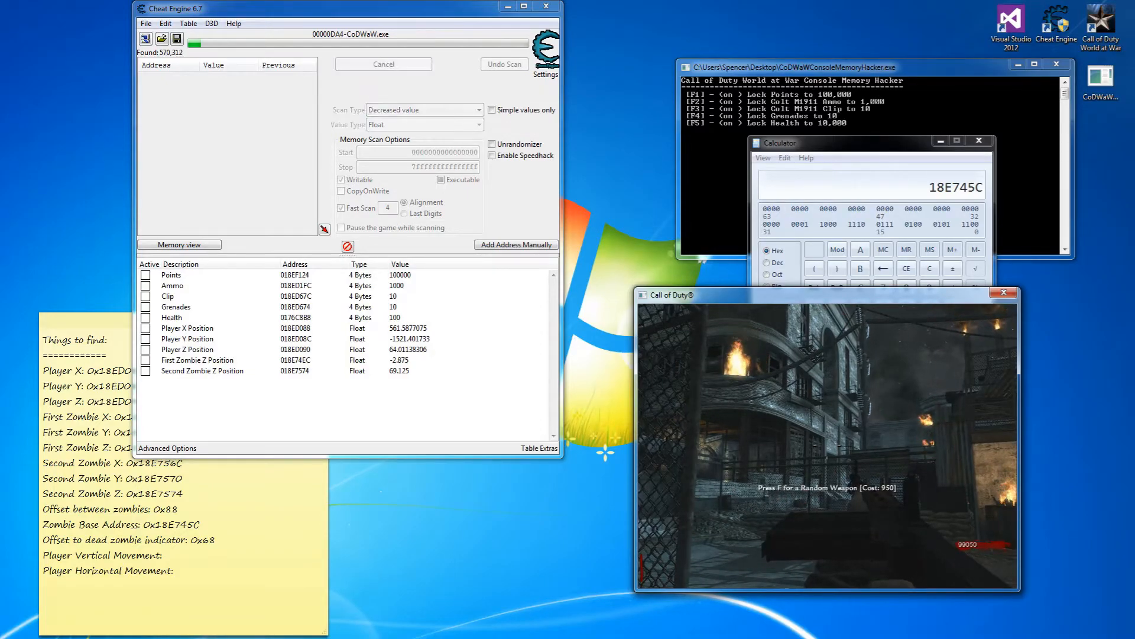
key(F8)
key(F8)
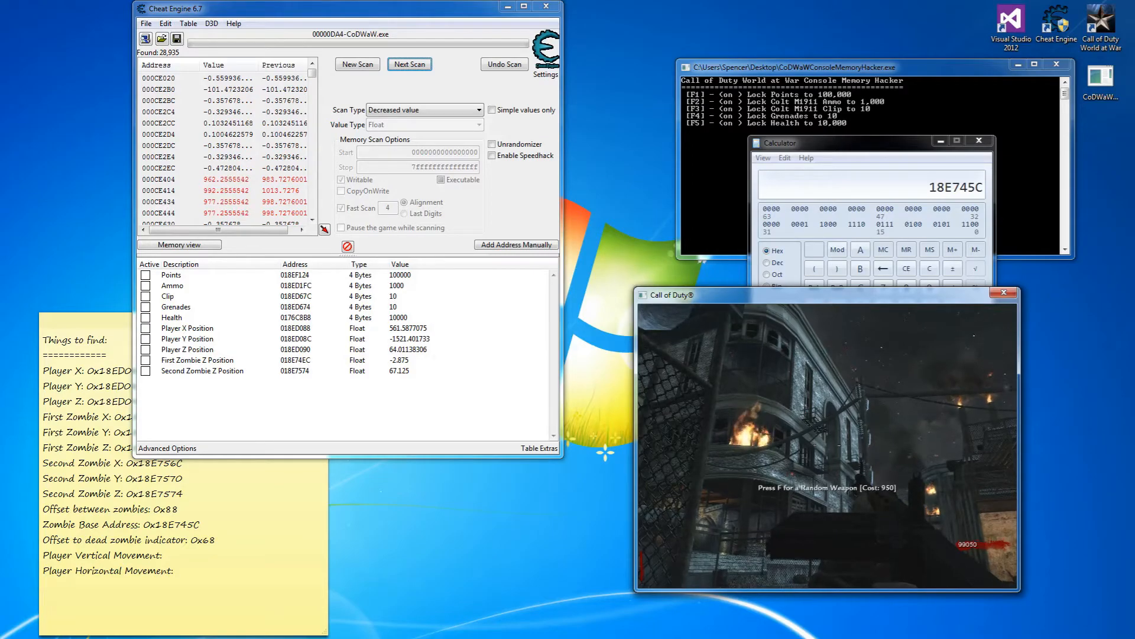
key(F7)
key(F7)
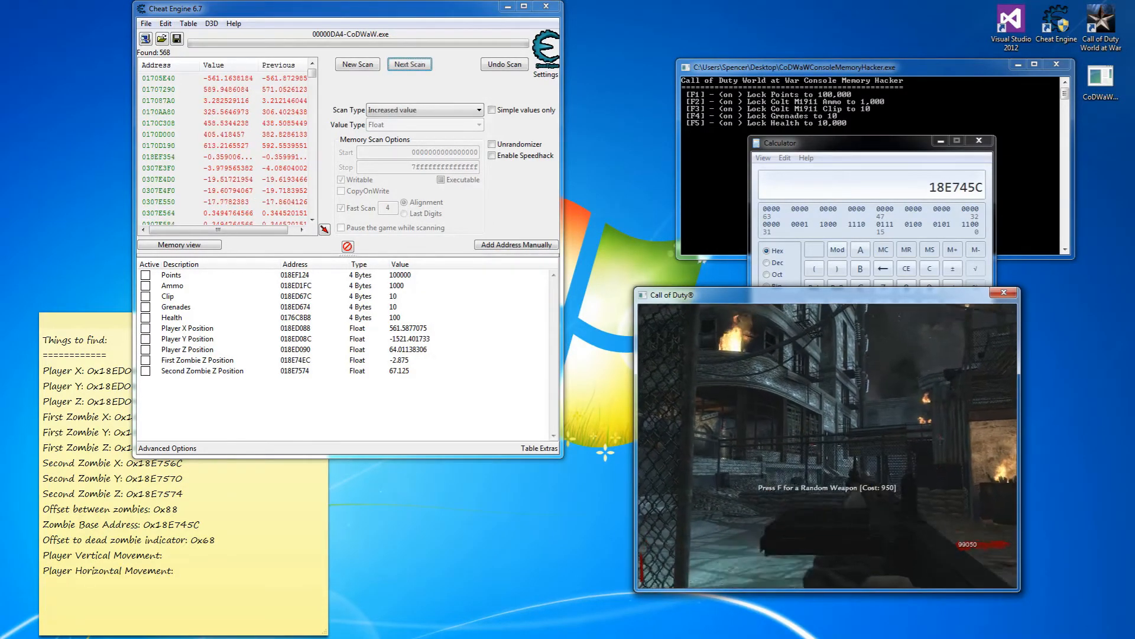
key(F7)
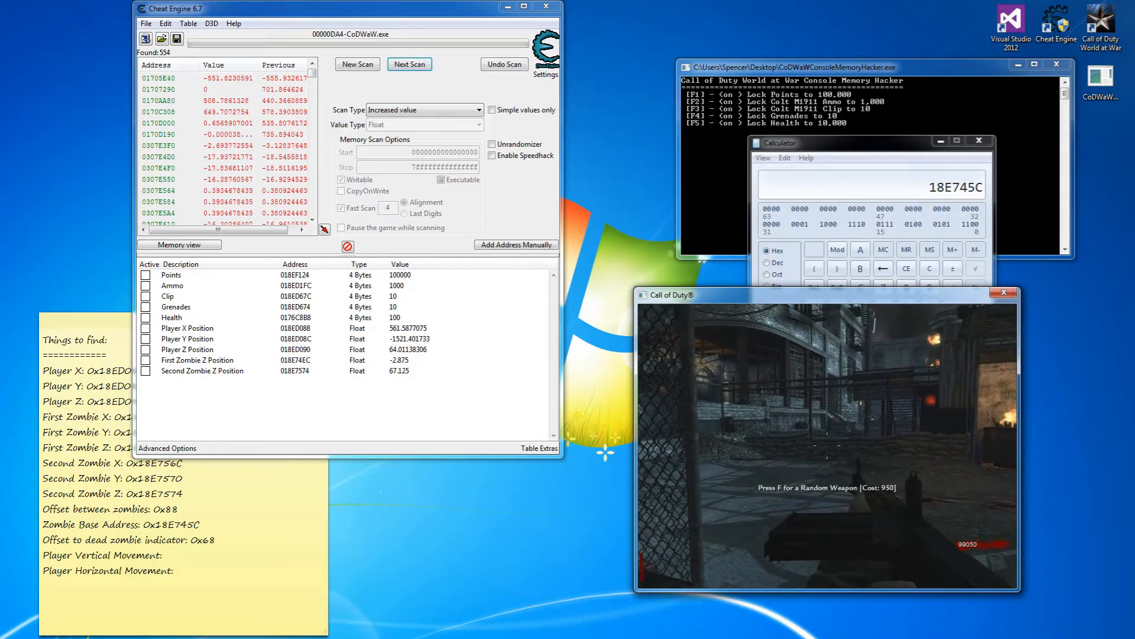
key(F7)
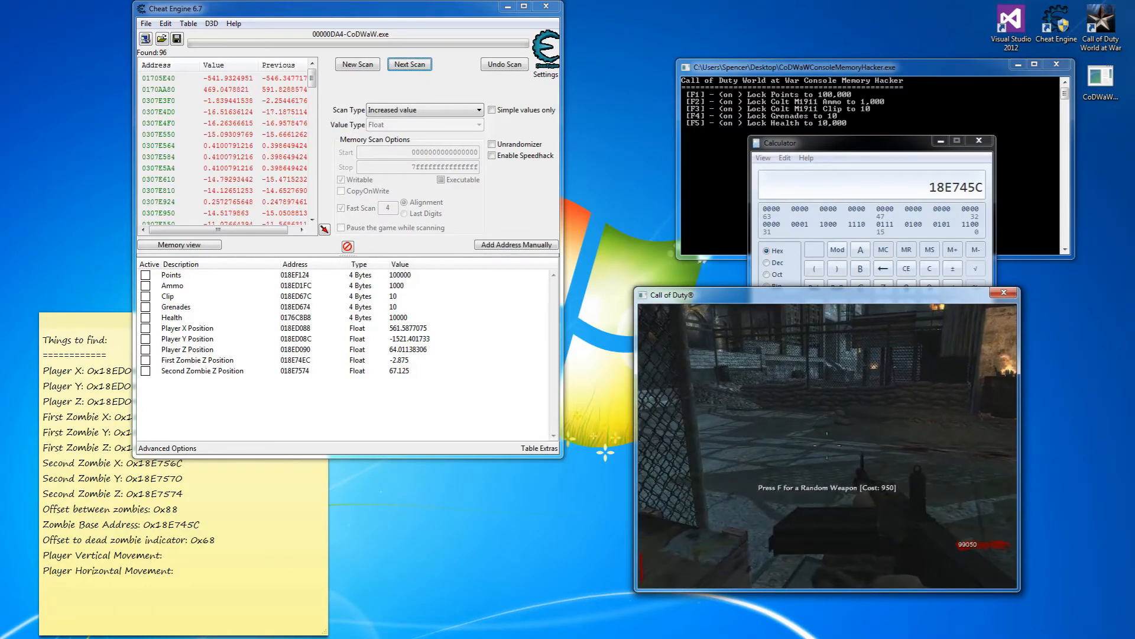
key(F7)
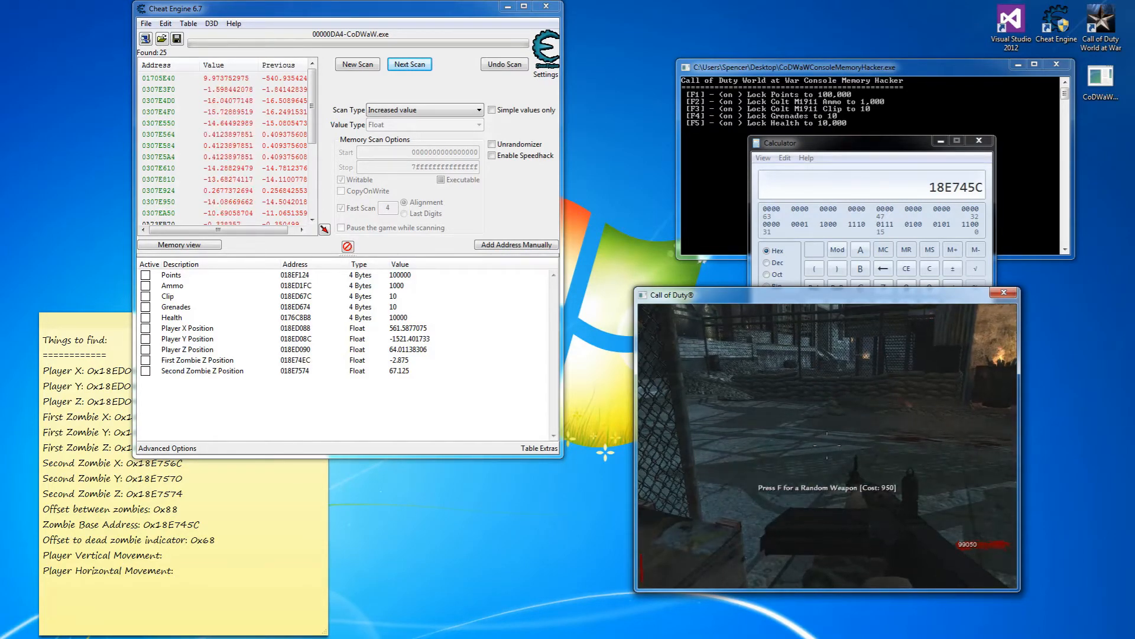
key(alt+Tab)
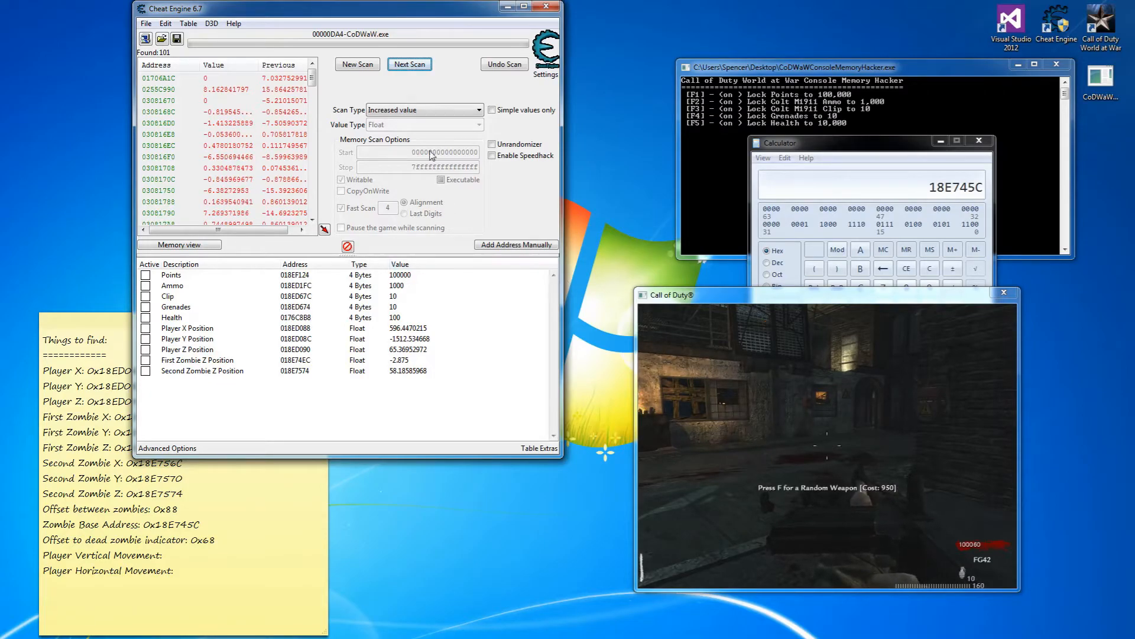
Run an Unknown initial value first scan and an Unchanged rescan, then clear the results.
click(358, 64)
click(421, 110)
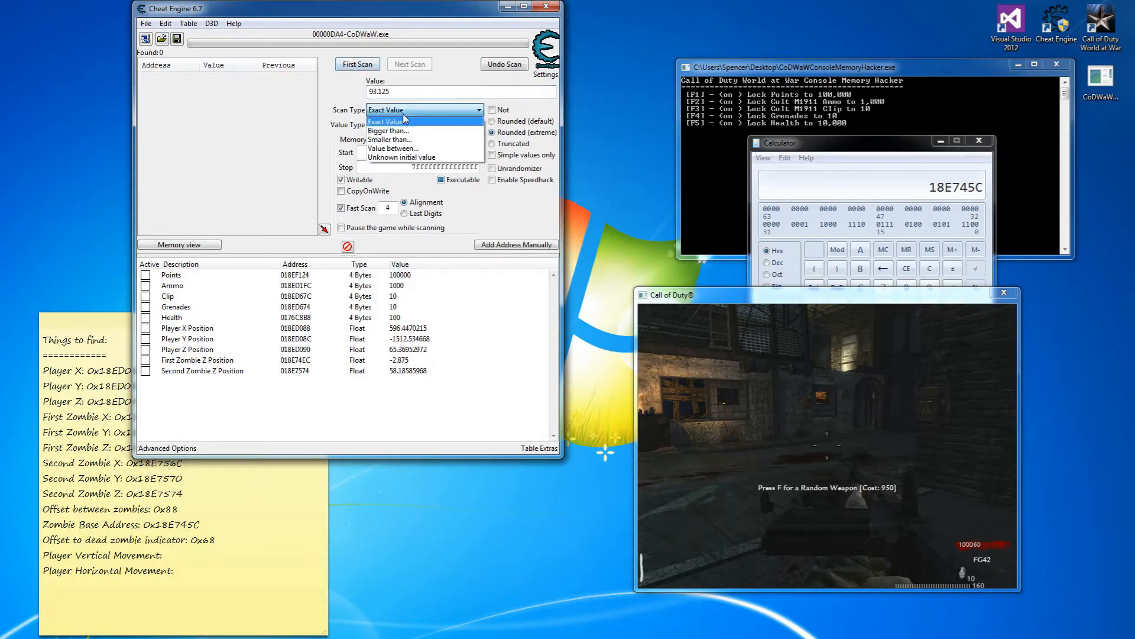
click(408, 159)
click(358, 64)
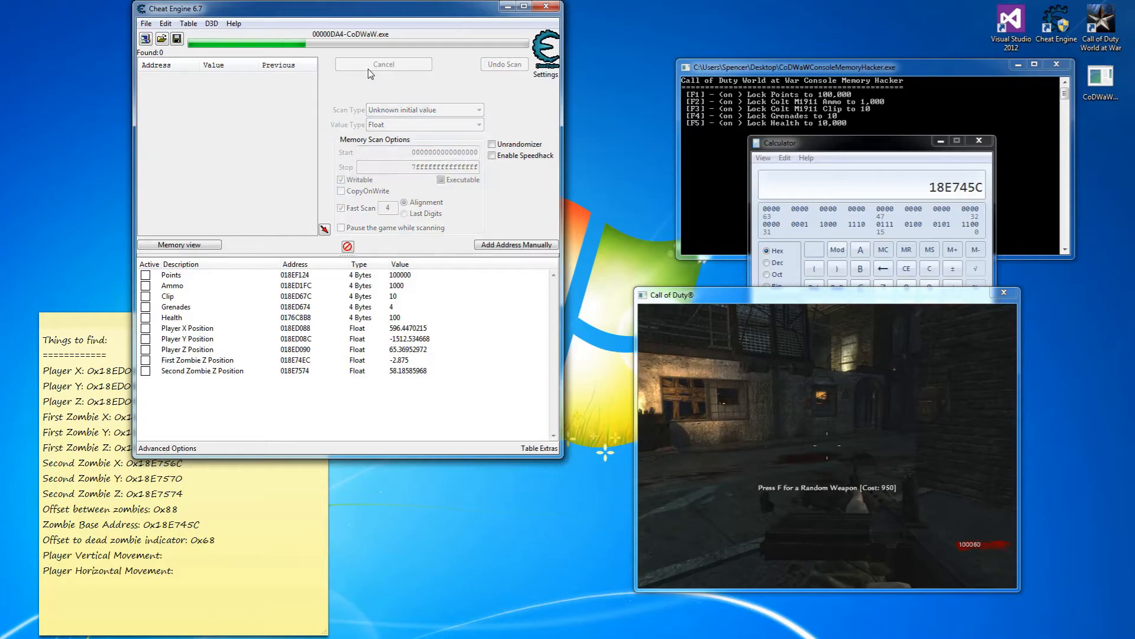
click(816, 306)
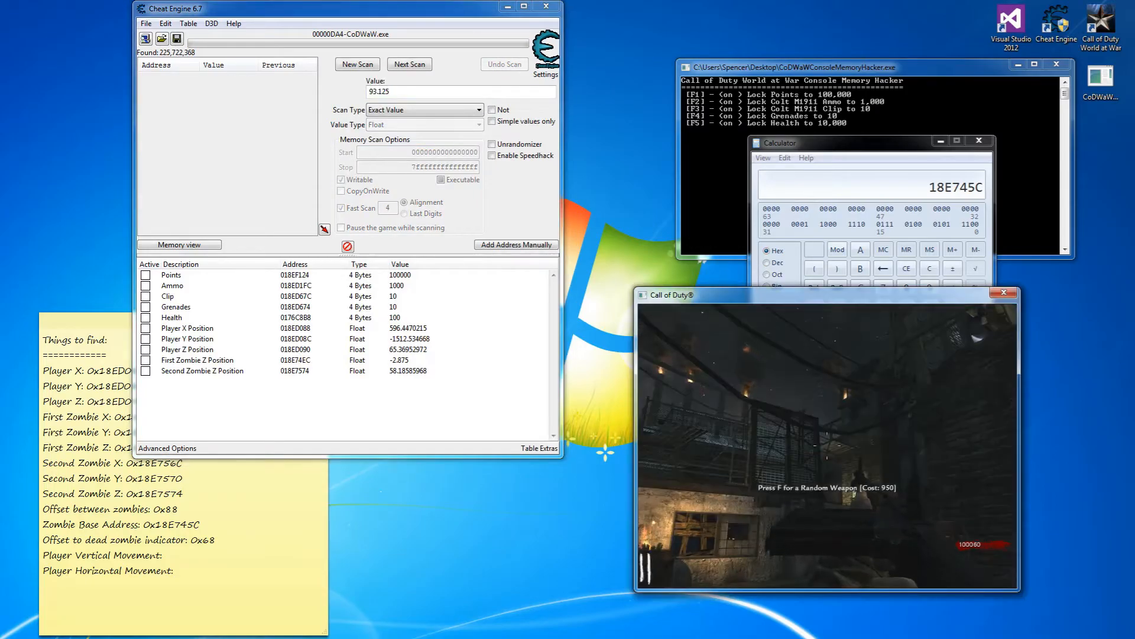
key(F6)
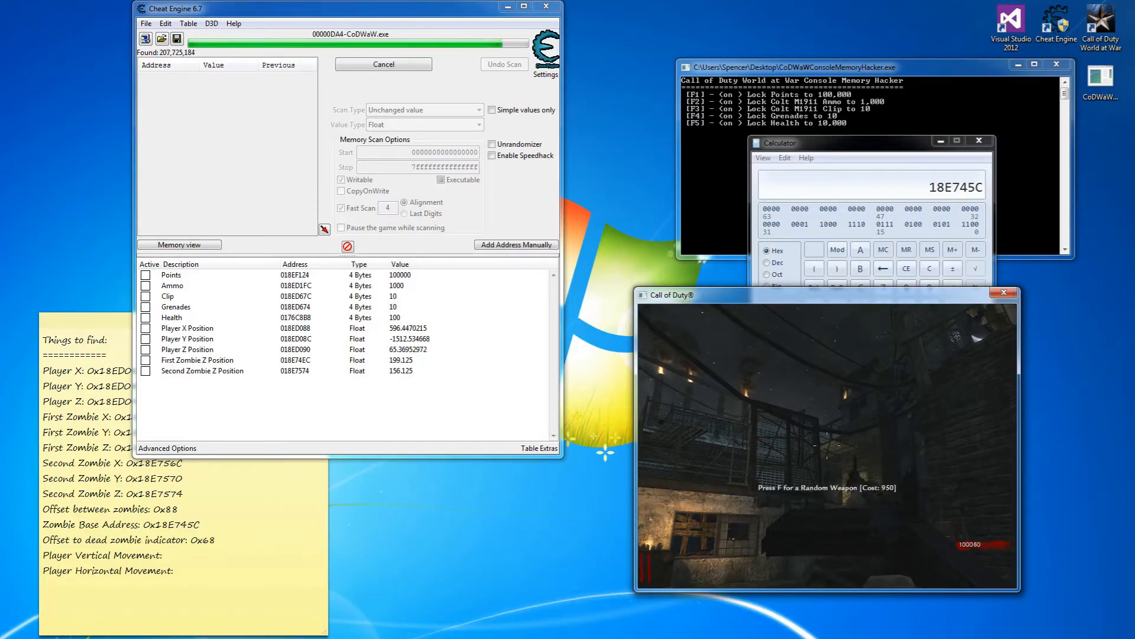
key(alt+Tab)
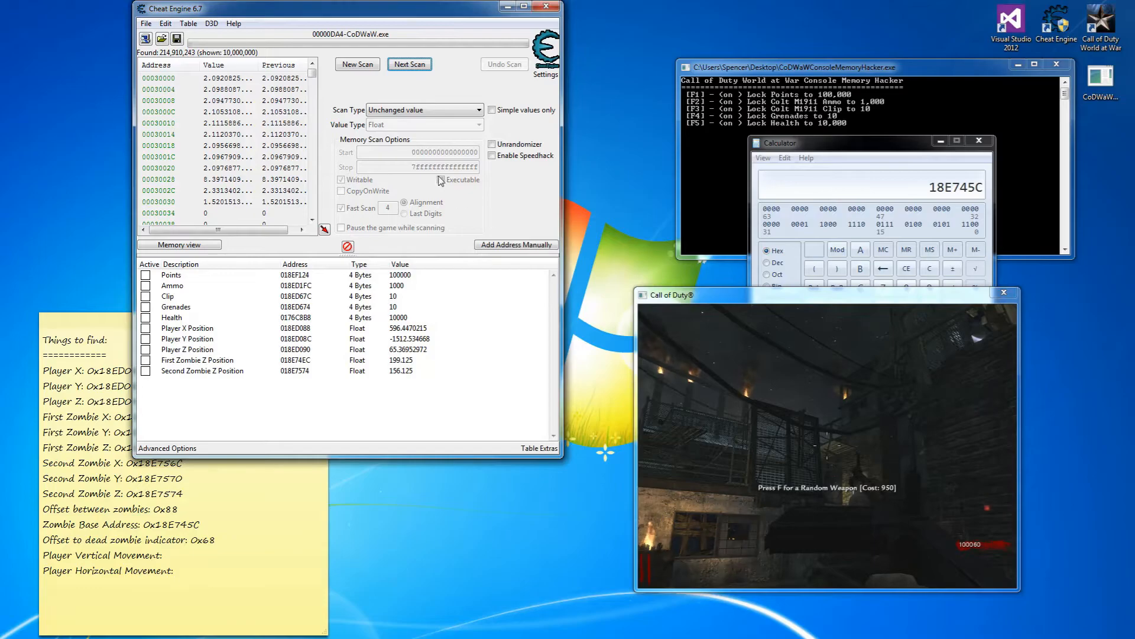
click(353, 66)
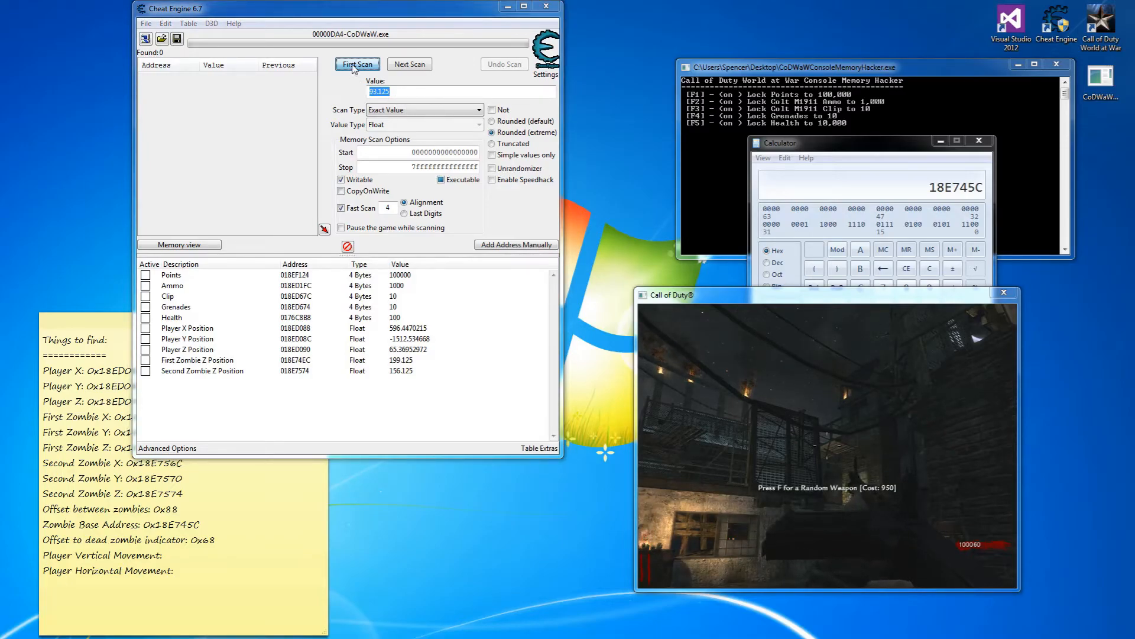
Run a fresh Unknown initial value first scan and return to the game.
click(430, 110)
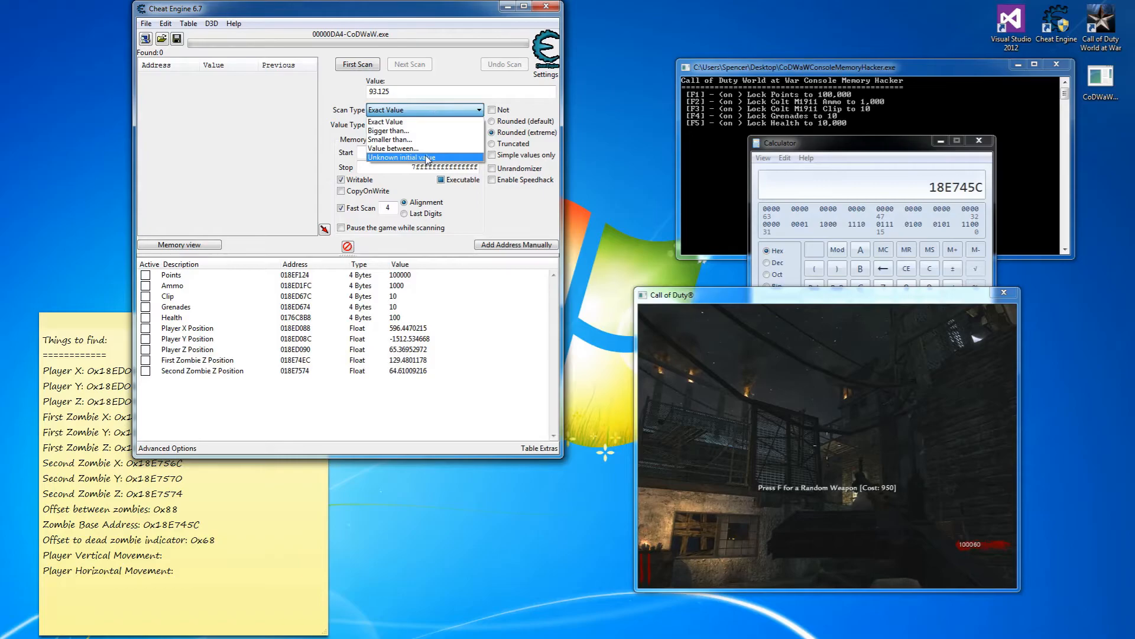
click(402, 157)
click(357, 64)
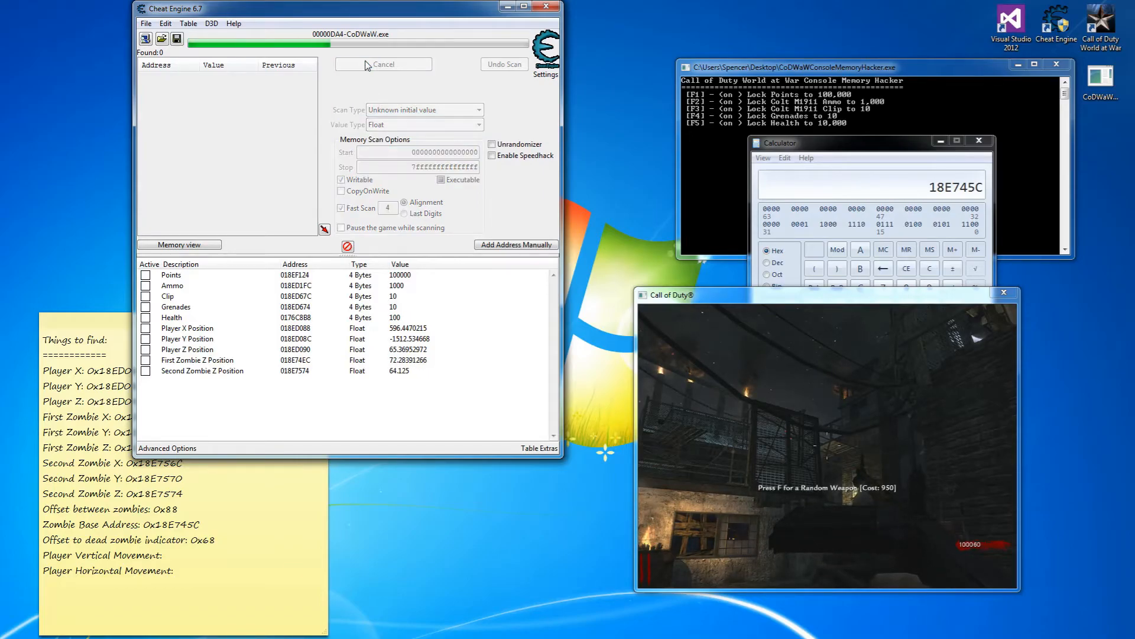
click(814, 302)
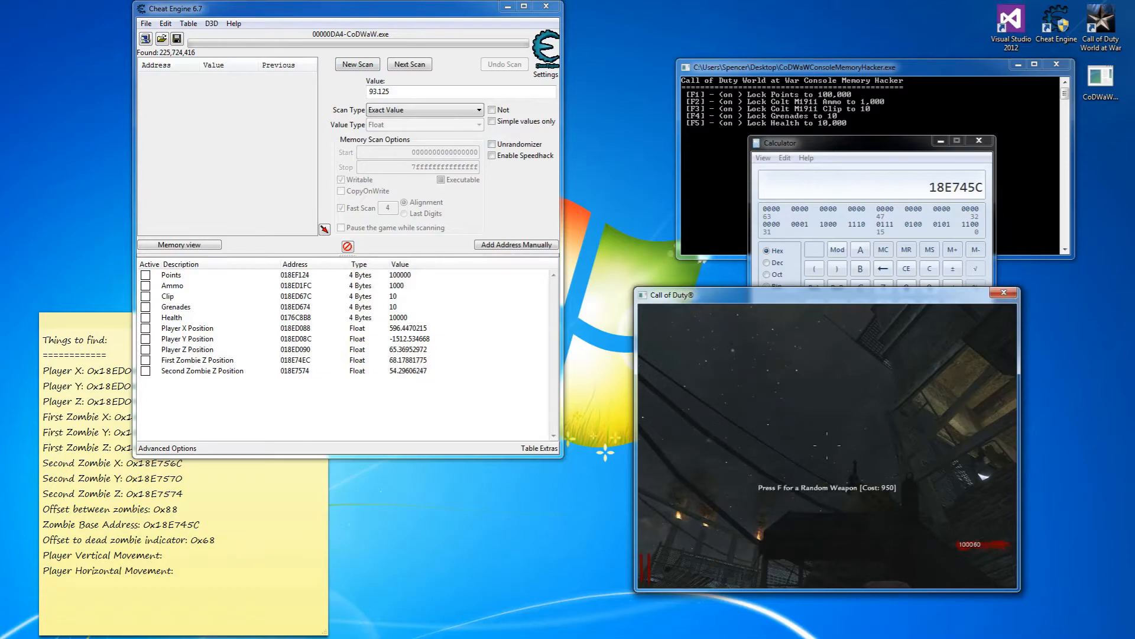
Filter with alternating increased and decreased rescans while shooting an approaching zombie.
key(F7)
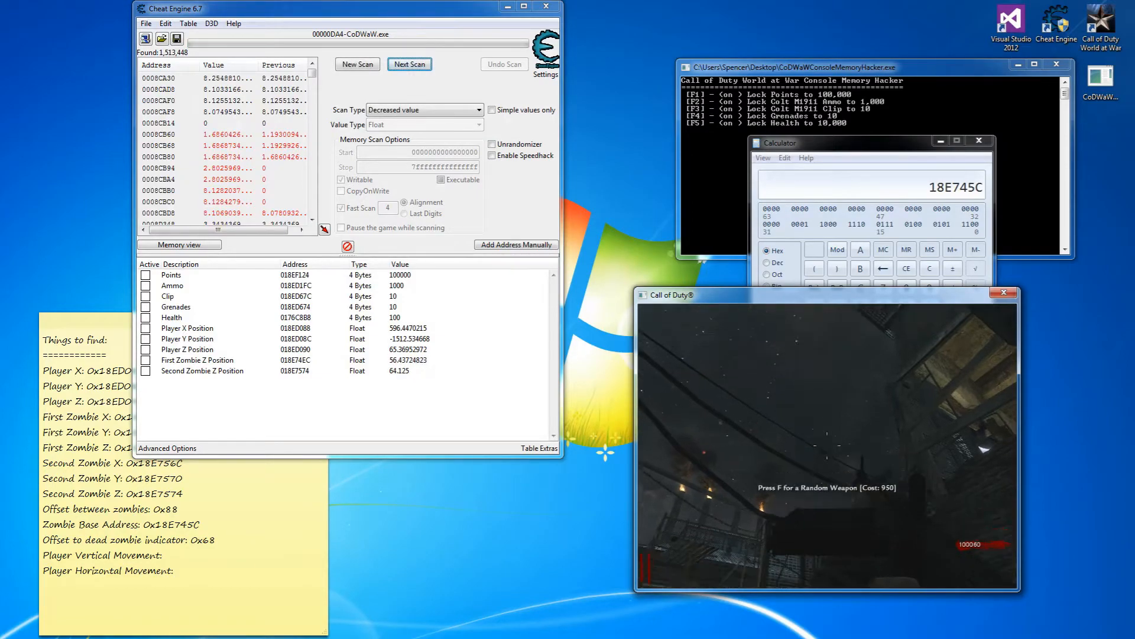
key(F6)
key(F6)
key(F6)
key(F6)
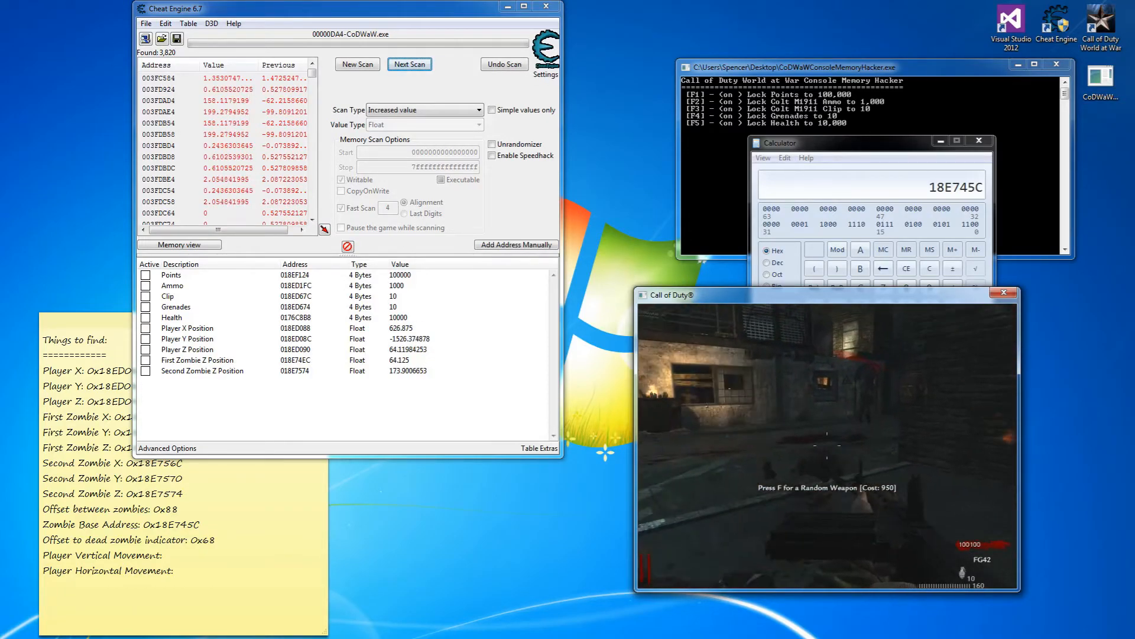
key(F6)
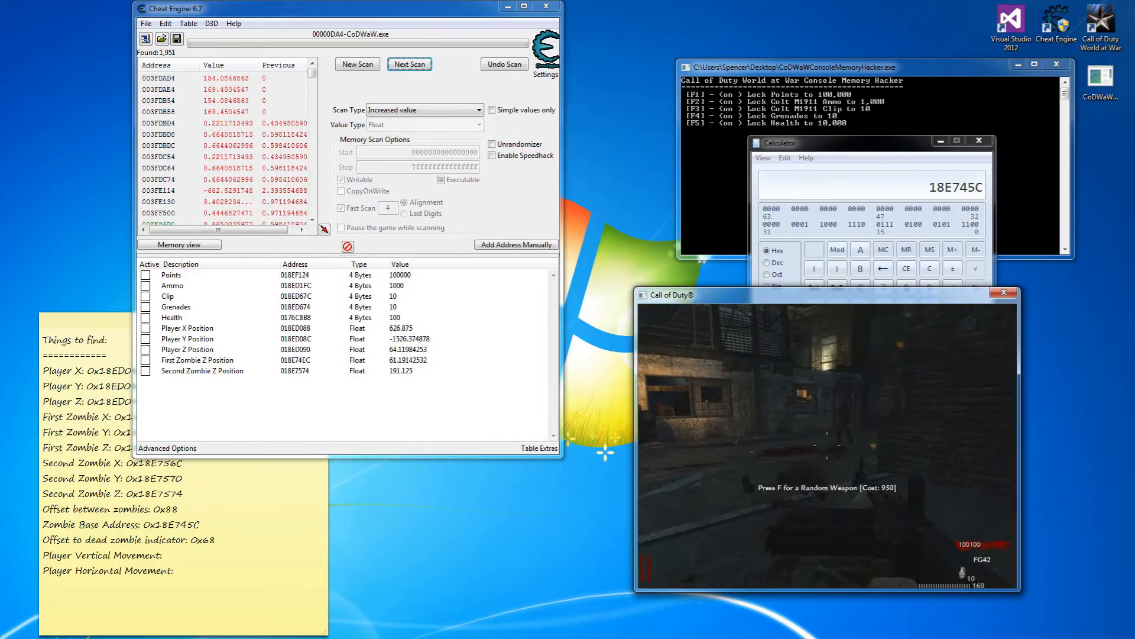
key(F7)
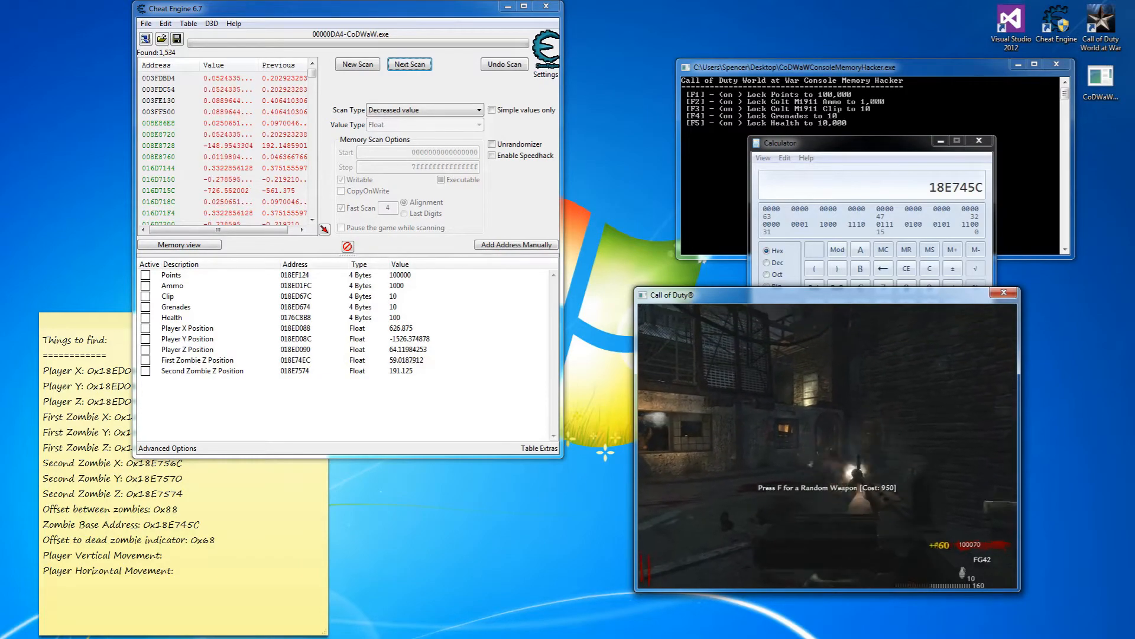
click(827, 446)
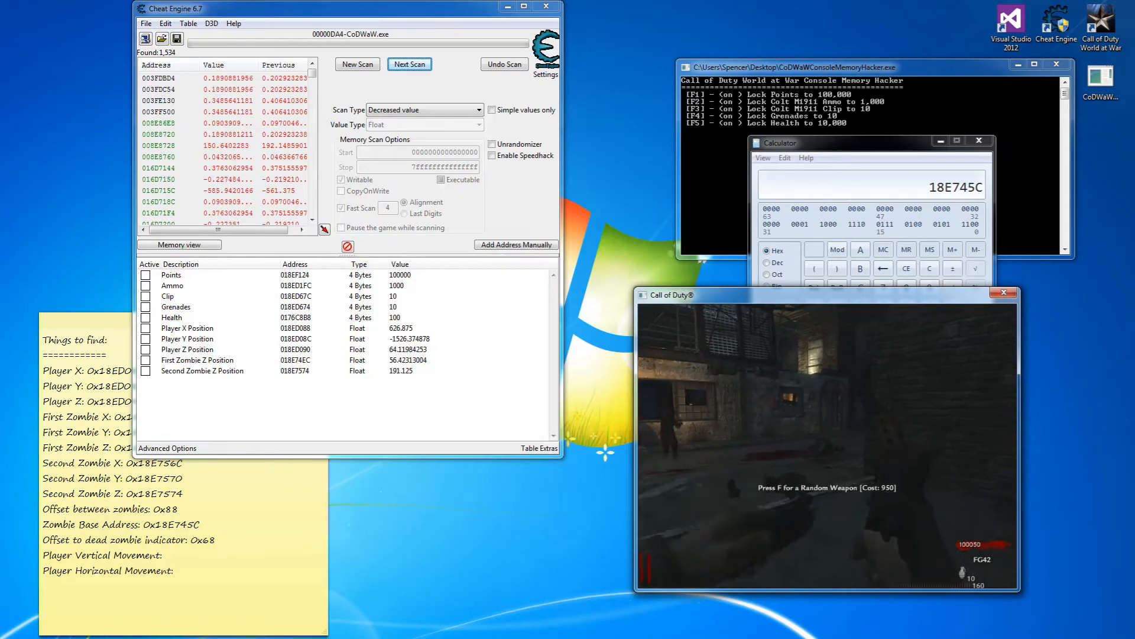
click(828, 445)
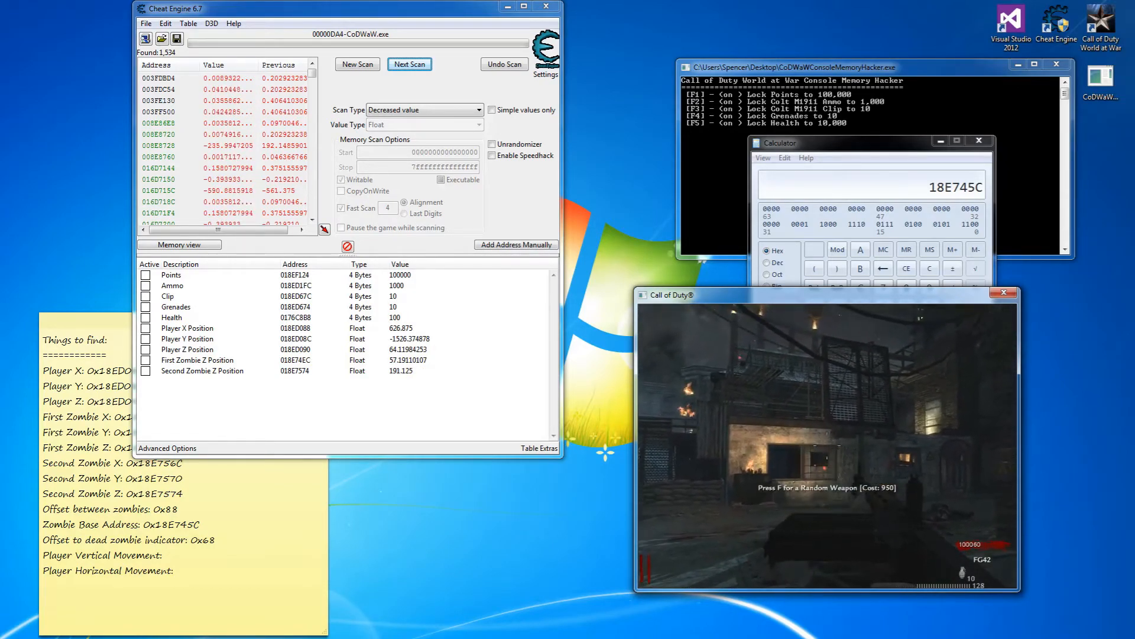
key(F7)
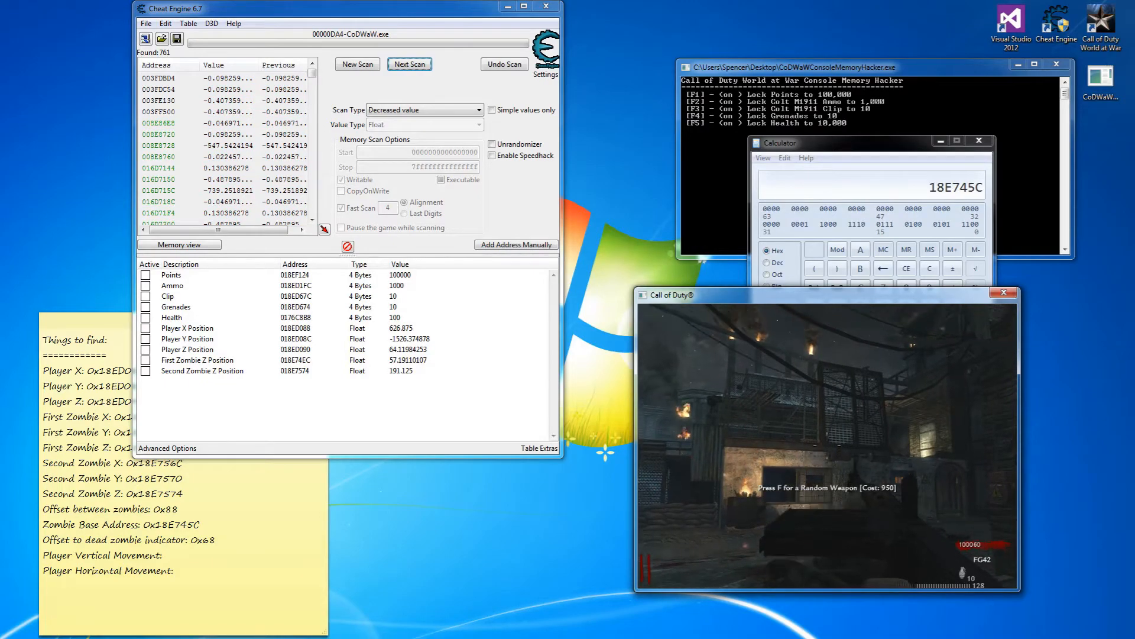
key(F7)
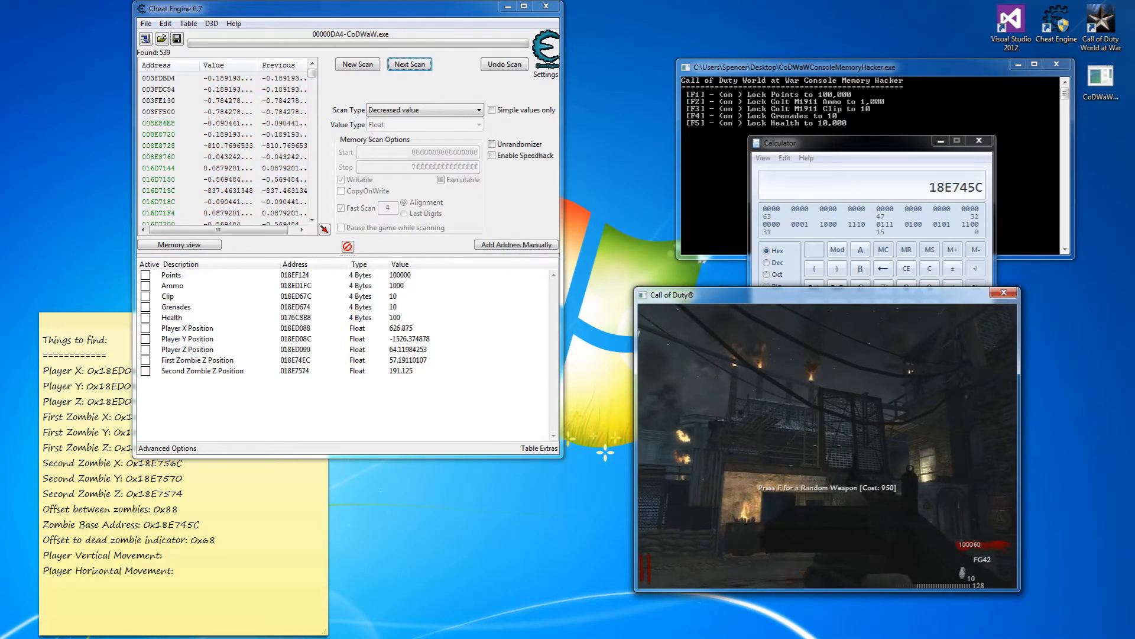
key(F7)
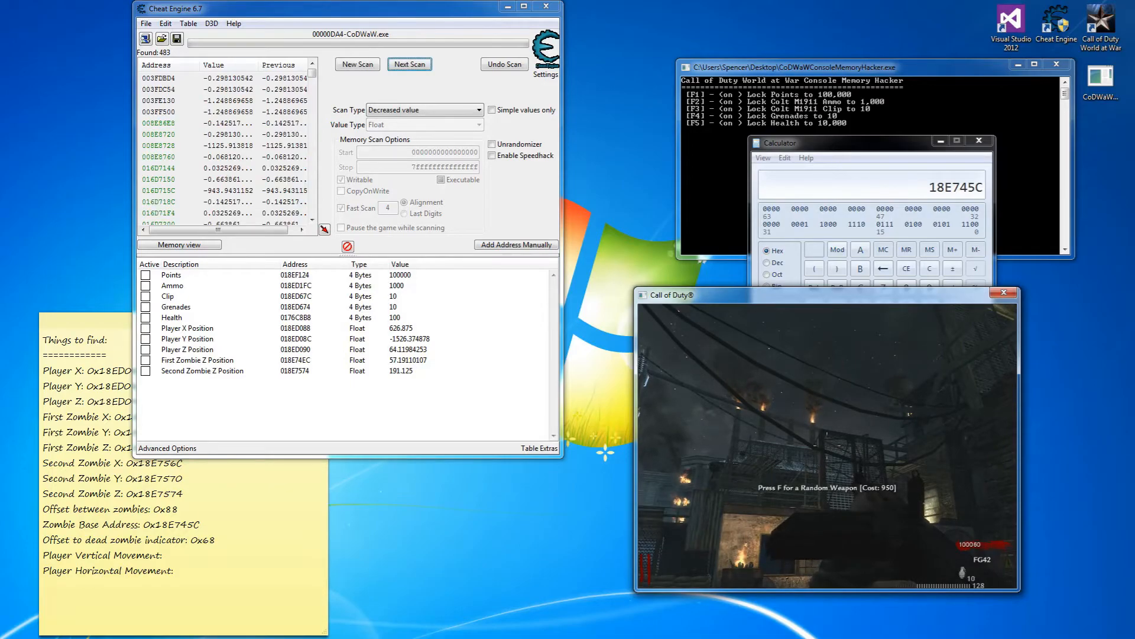
Keep rescanning for increased then decreased values until 88 candidates remain, then pause.
key(F6)
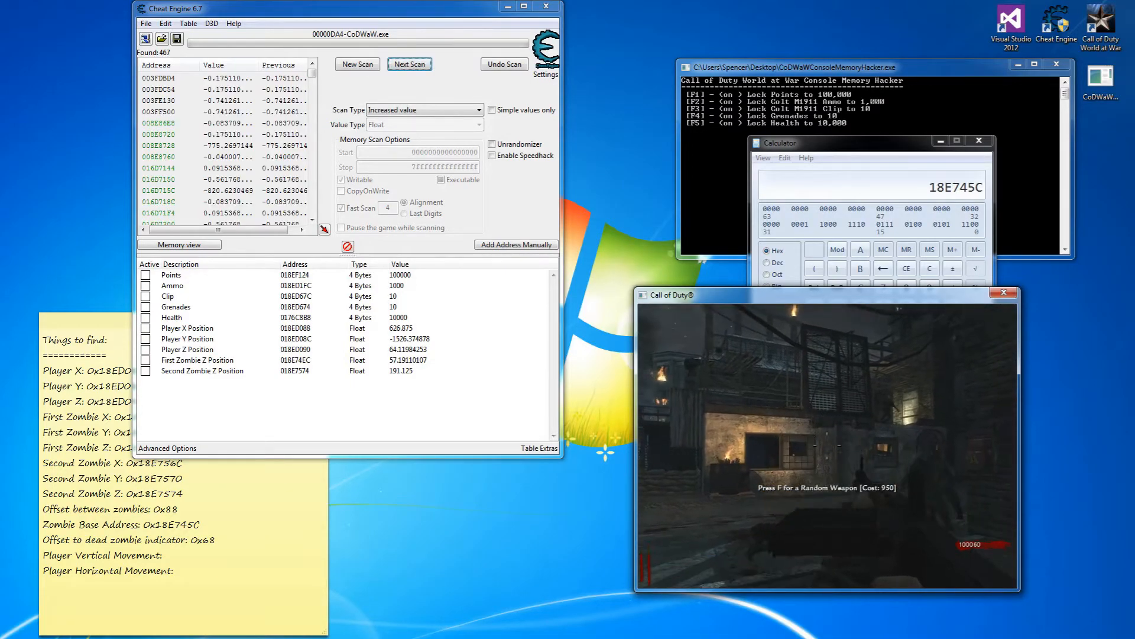
key(F6)
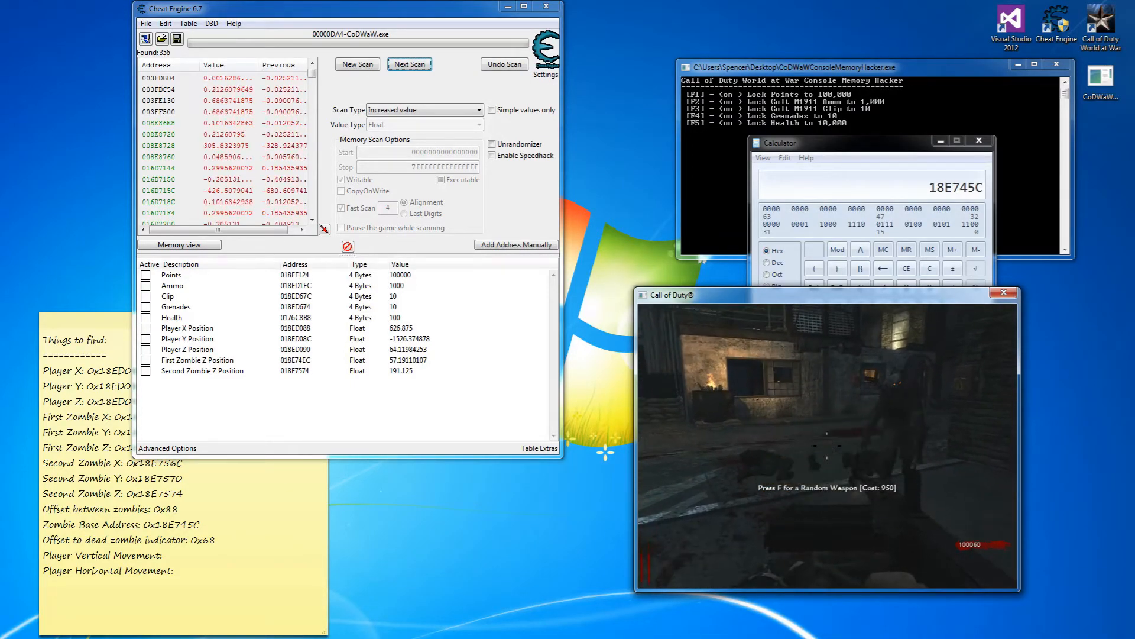
key(F6)
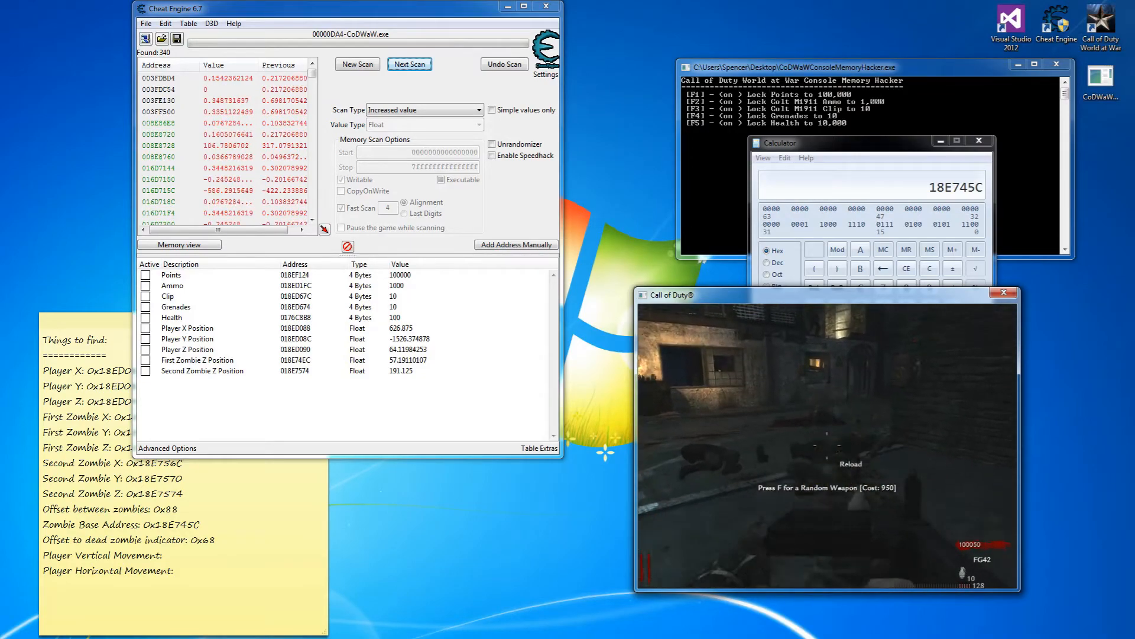
key(F6)
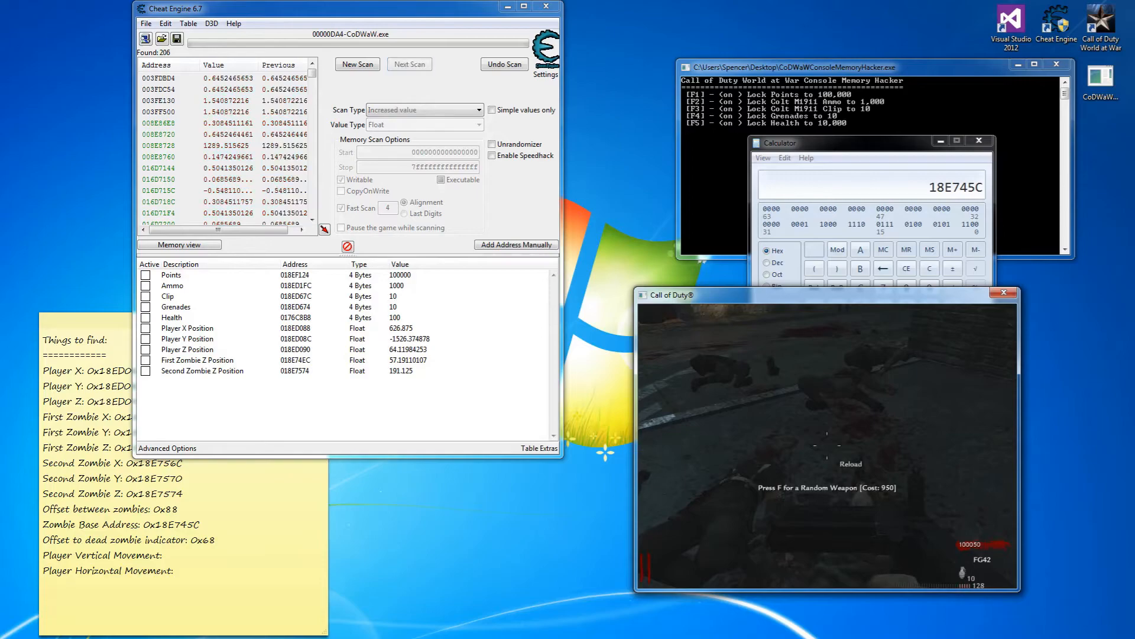
key(F7)
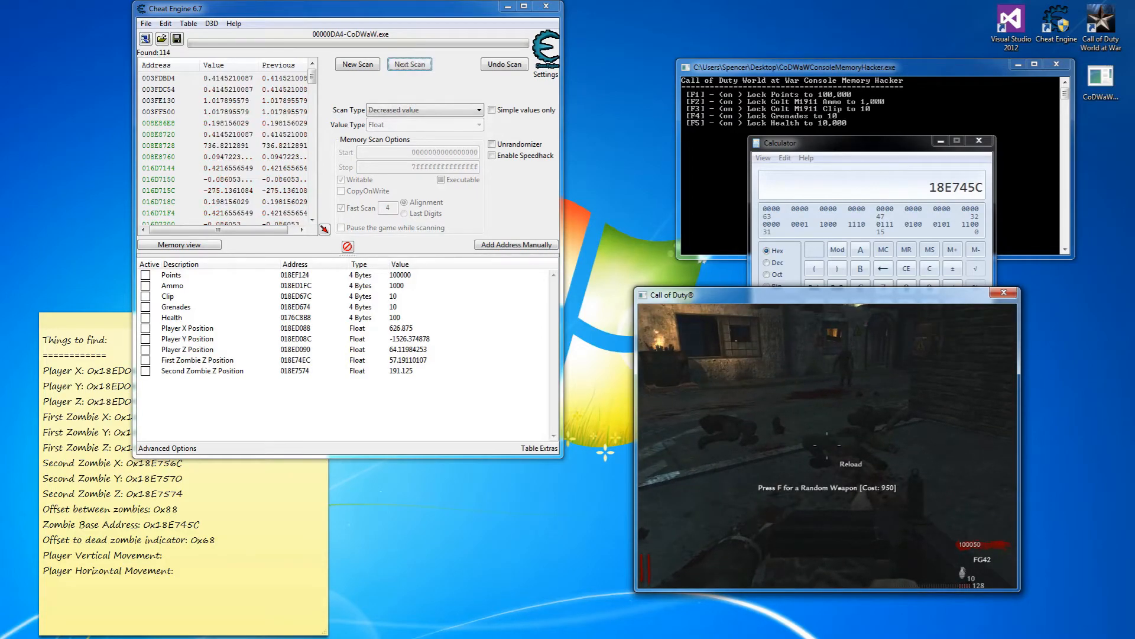
key(F7)
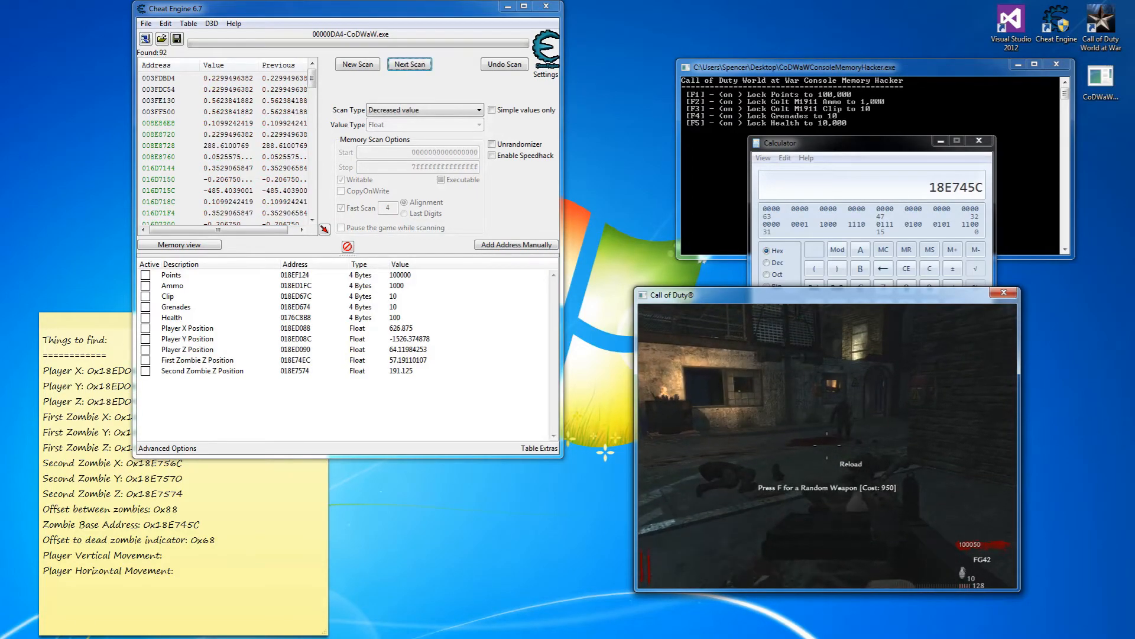
key(F7)
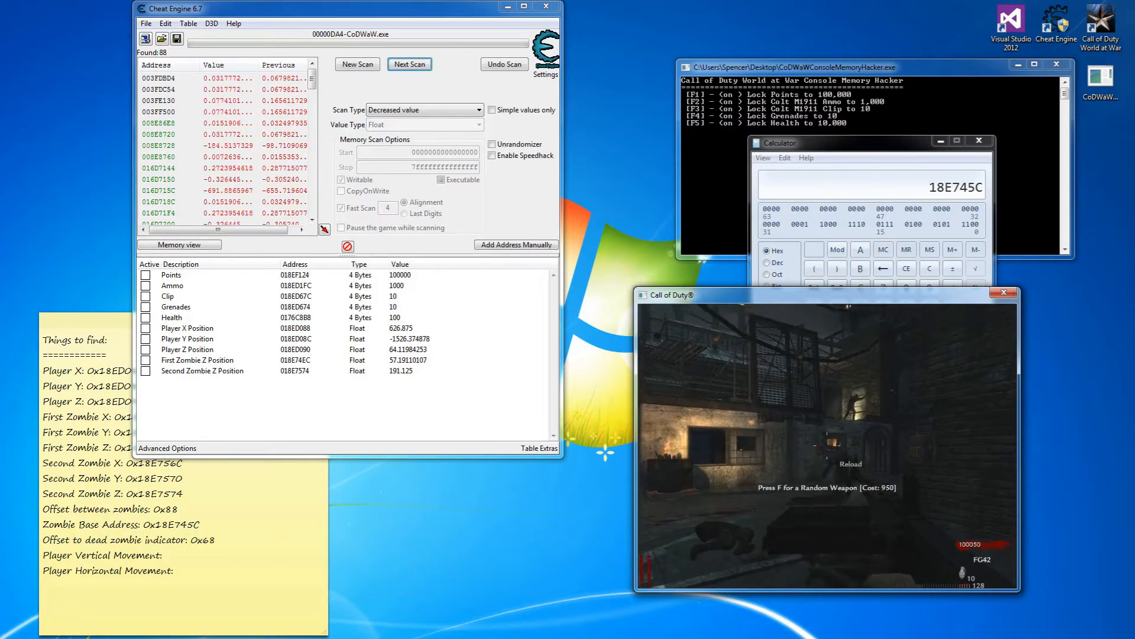
key(F7)
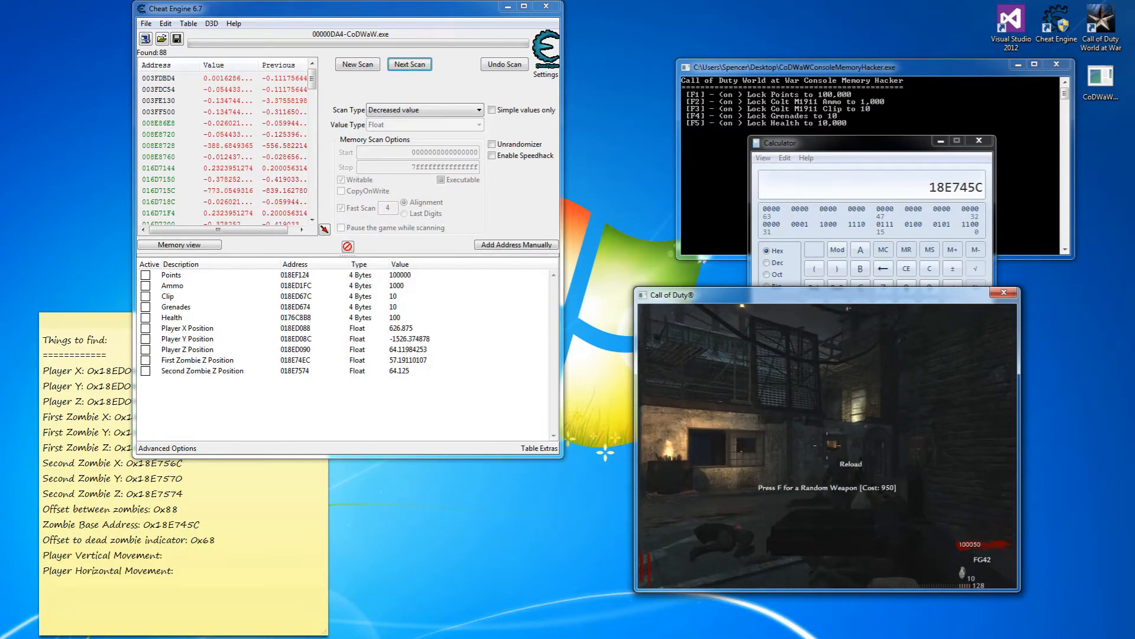
key(Escape)
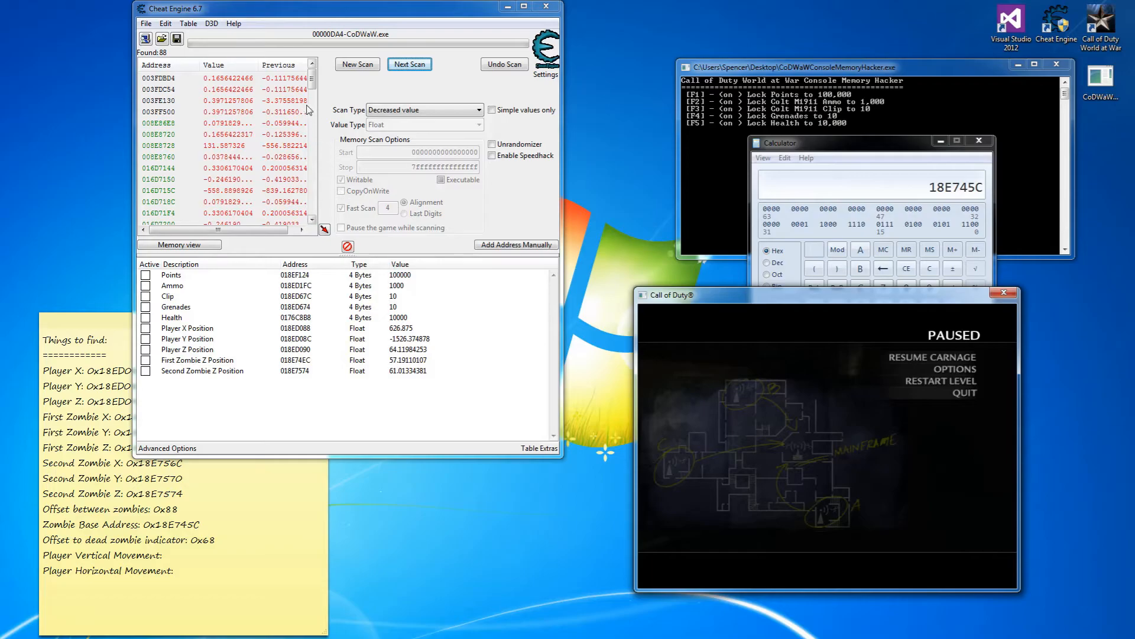
After checking 018DD658 and 018EF2C0, add 018ED18C described as 'Player Vertical Movement'.
drag(310, 86, 313, 88)
scroll(312, 98, down, 1)
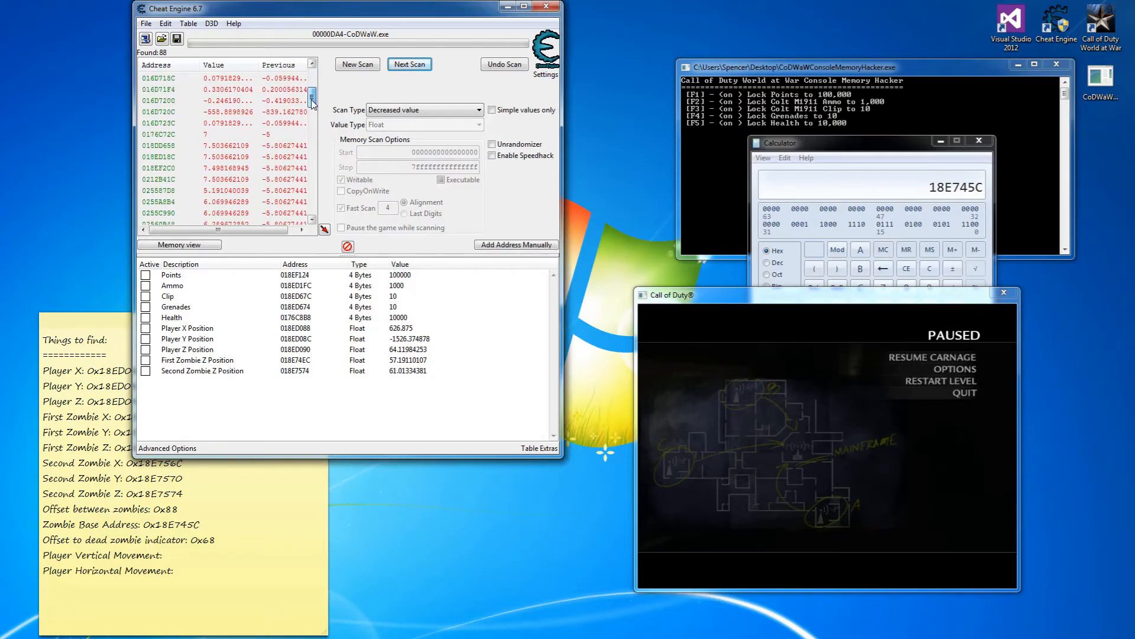
click(185, 143)
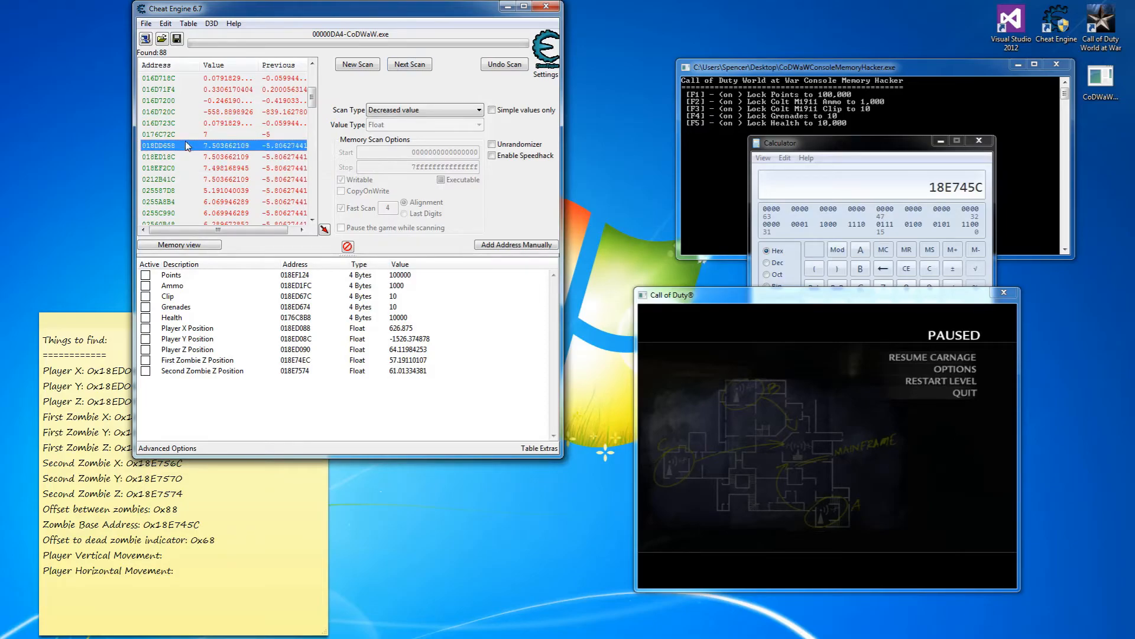
click(188, 169)
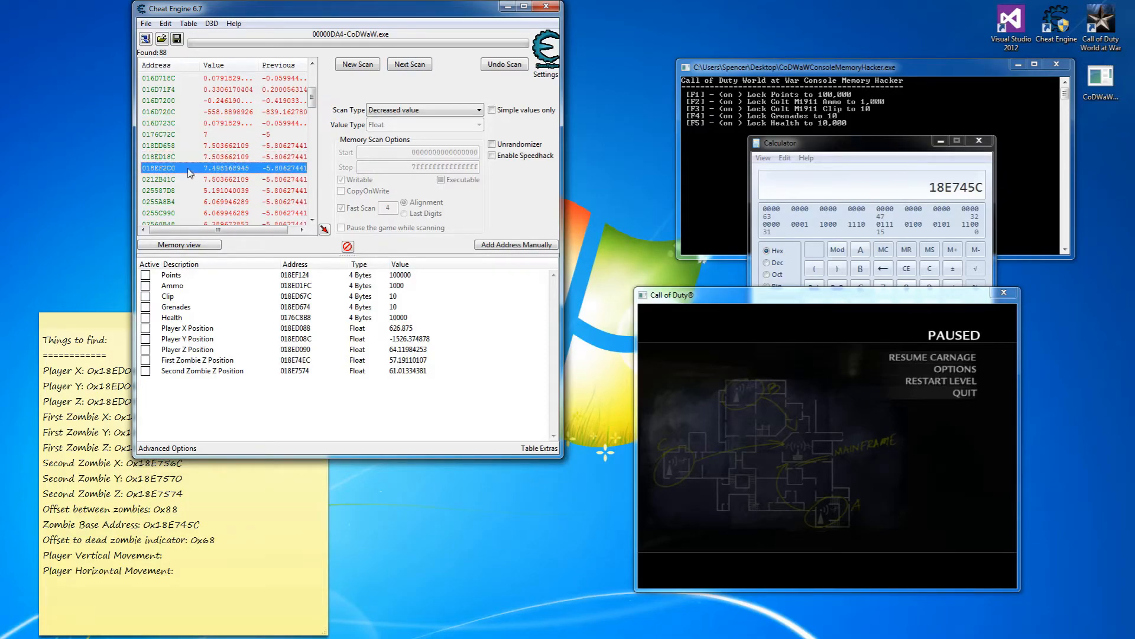
click(176, 157)
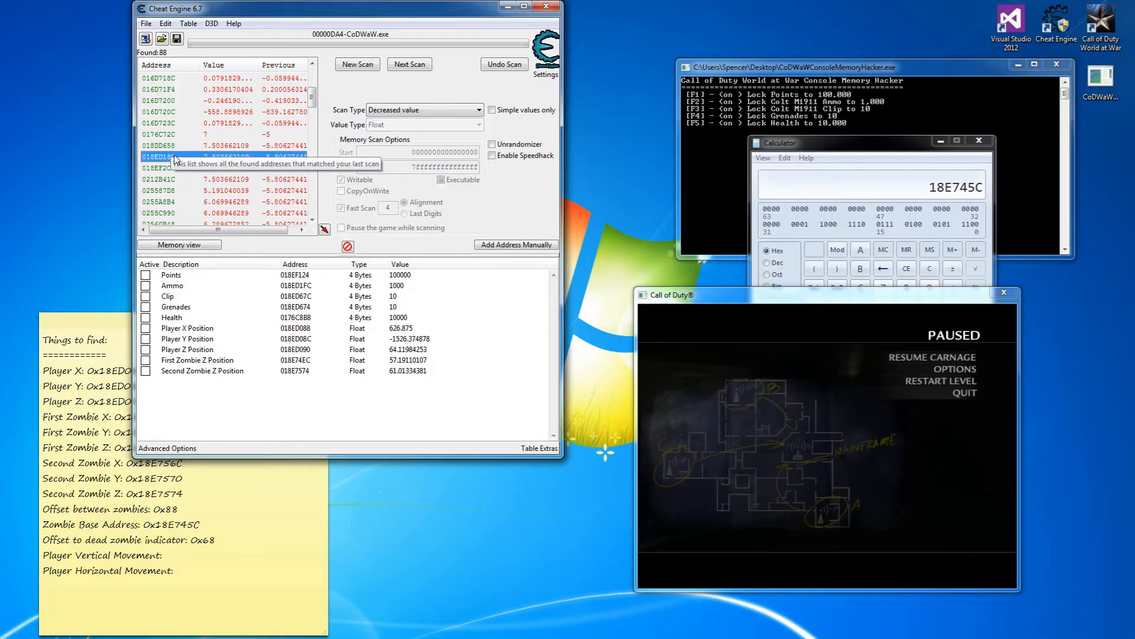
double_click(174, 155)
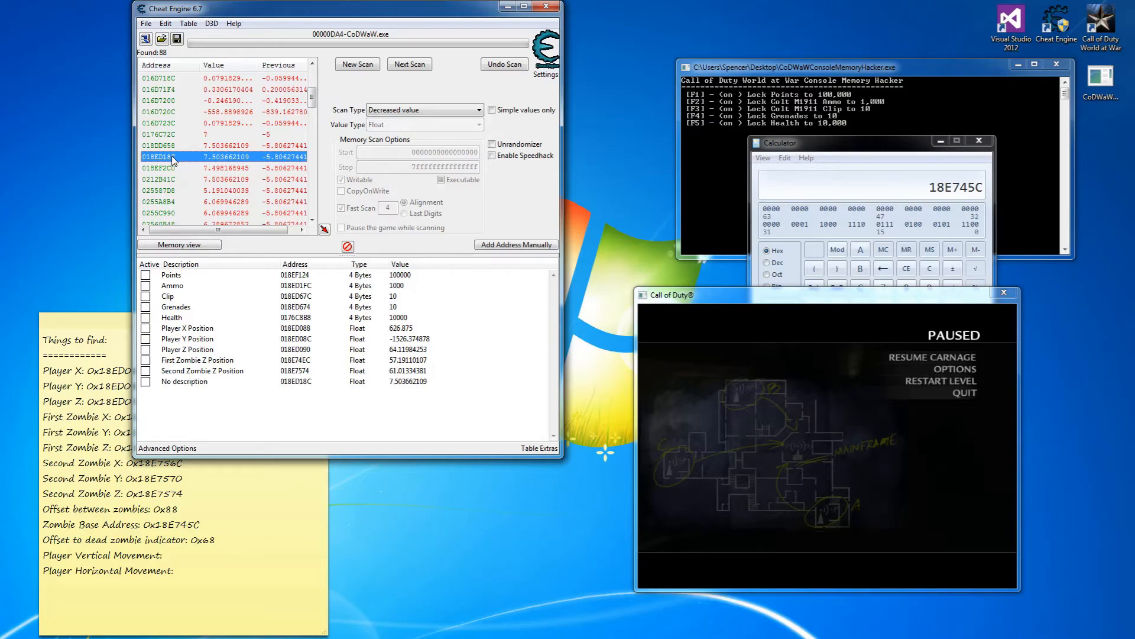
double_click(203, 381)
text(Player Vertical Movement)
key(Return)
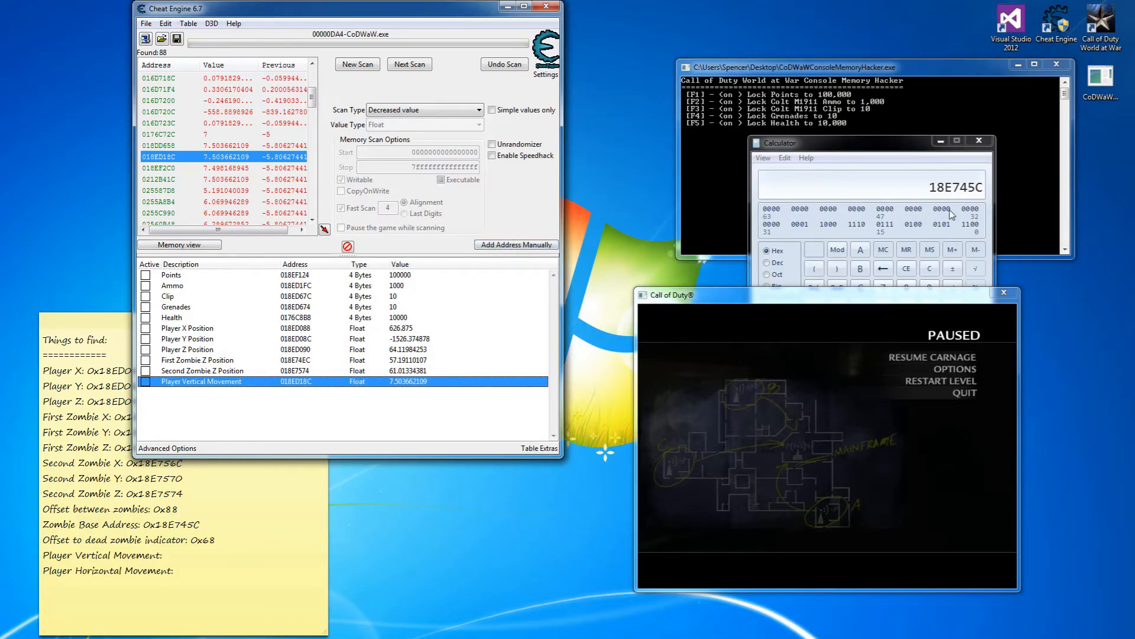
Clear the Calculator and enter the hex address 18ED18C.
click(903, 157)
click(930, 269)
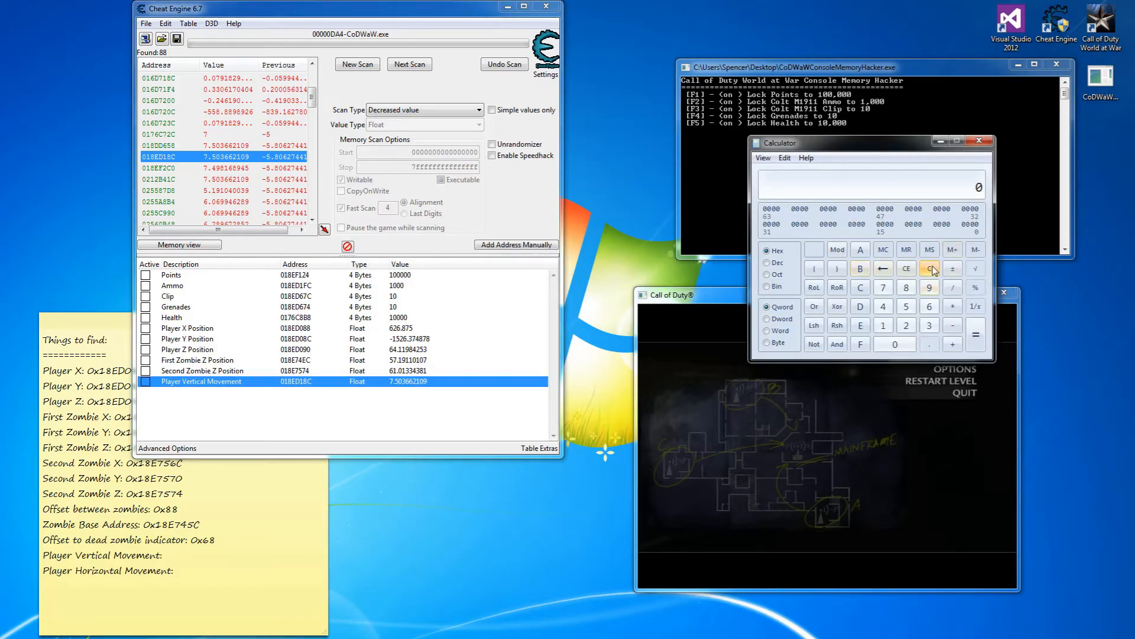
click(883, 325)
click(905, 290)
click(861, 325)
click(861, 307)
click(884, 325)
click(907, 289)
click(861, 289)
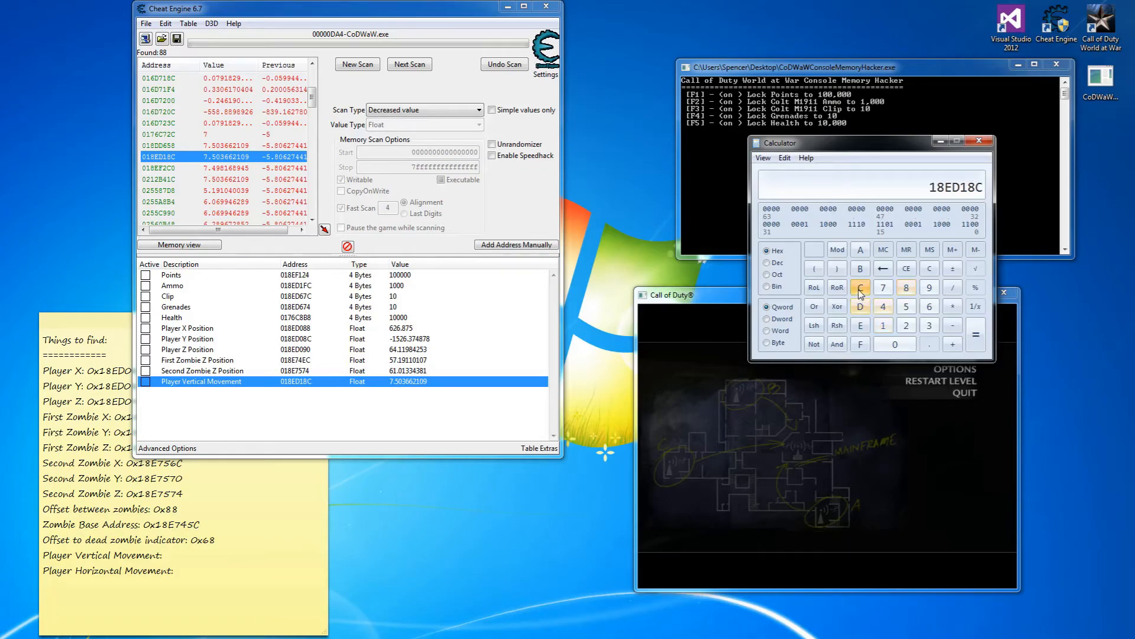
Add 4 to the address in hex, giving 18ED190.
click(954, 327)
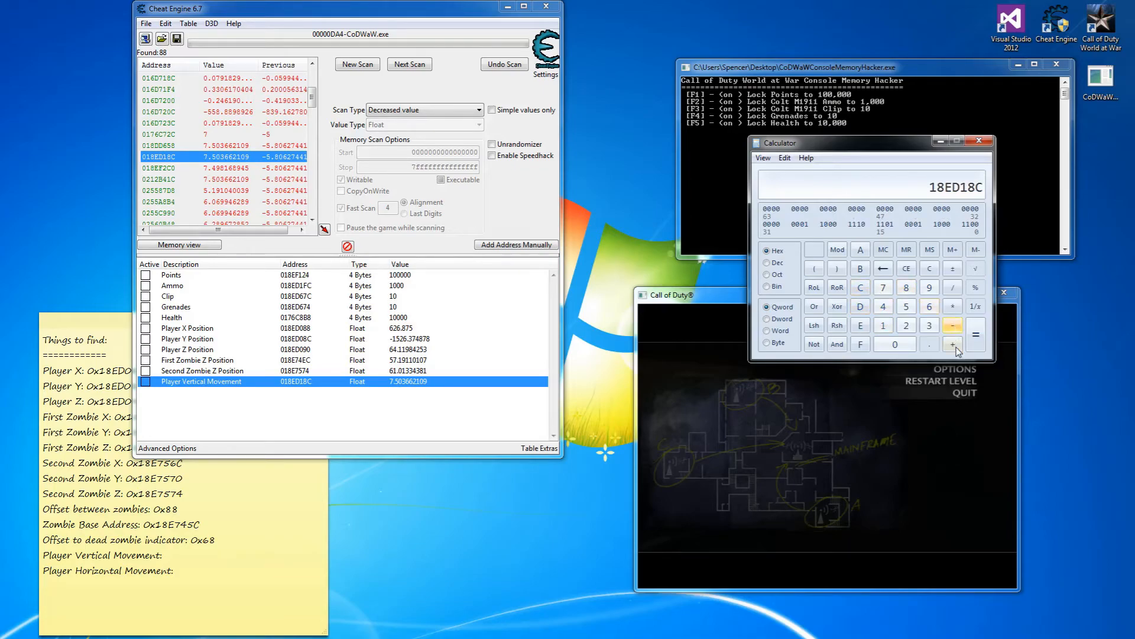
click(883, 307)
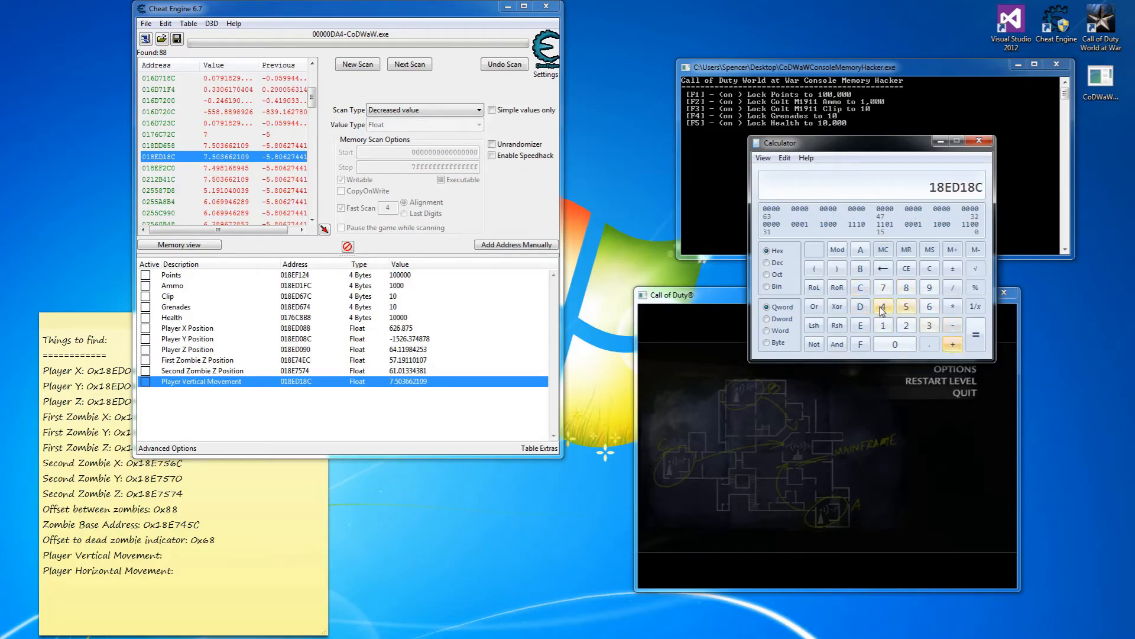
click(976, 337)
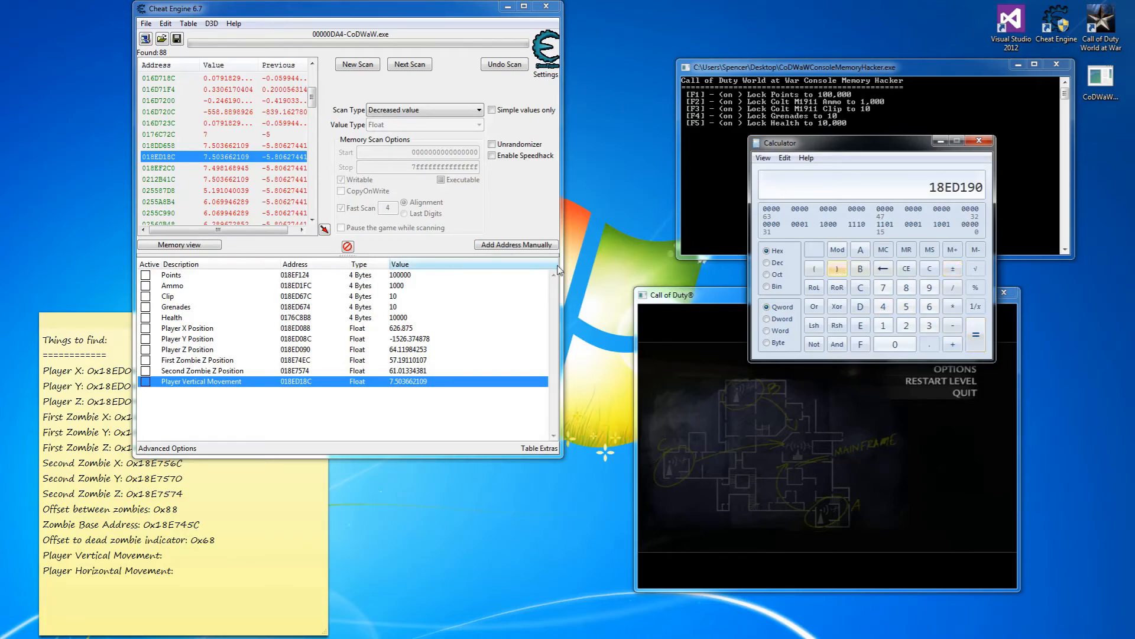
click(517, 245)
Add 18ED190 as a Float entry named 'Player Horizontal Movement', then resume the game.
text(18ED190)
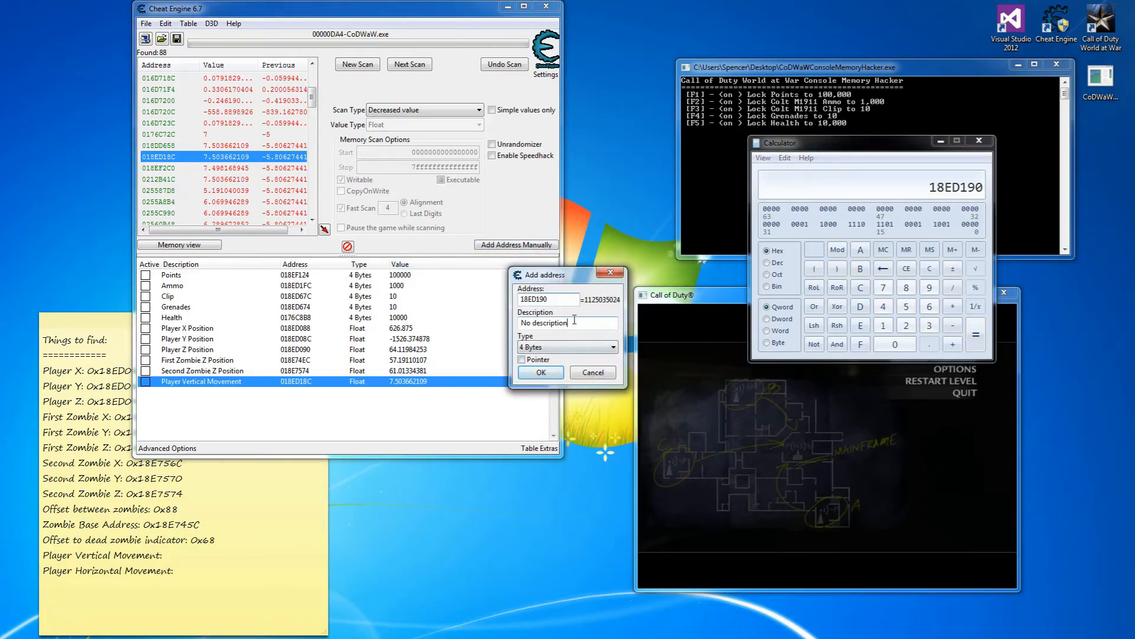
key(Tab)
text(Player Horizontal movement)
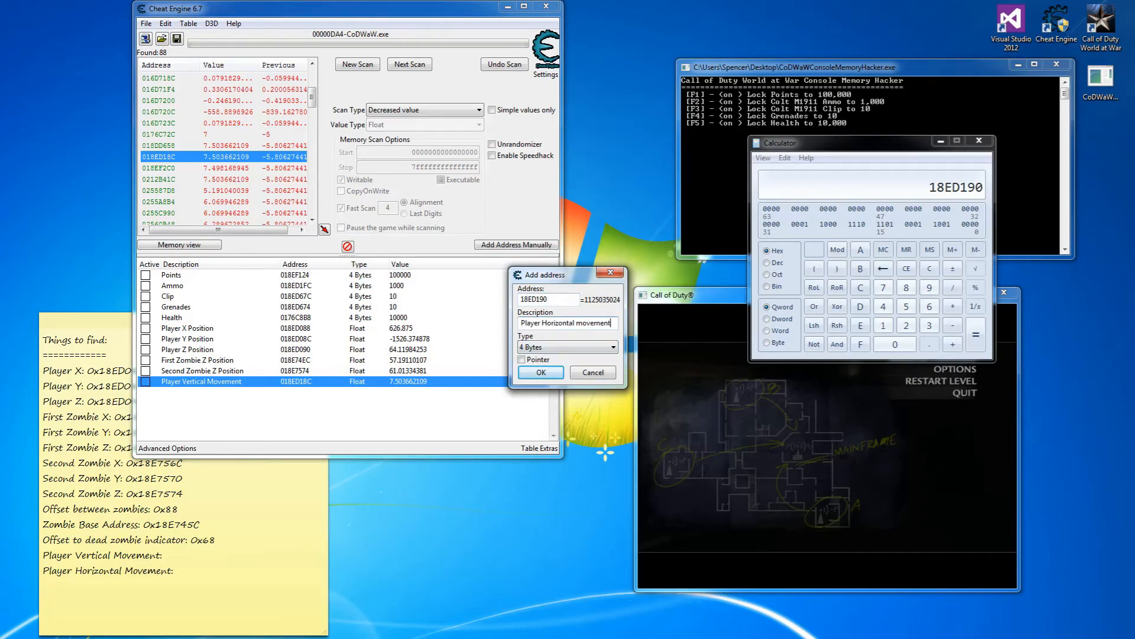
click(582, 323)
key(BackSpace)
text(M)
click(576, 348)
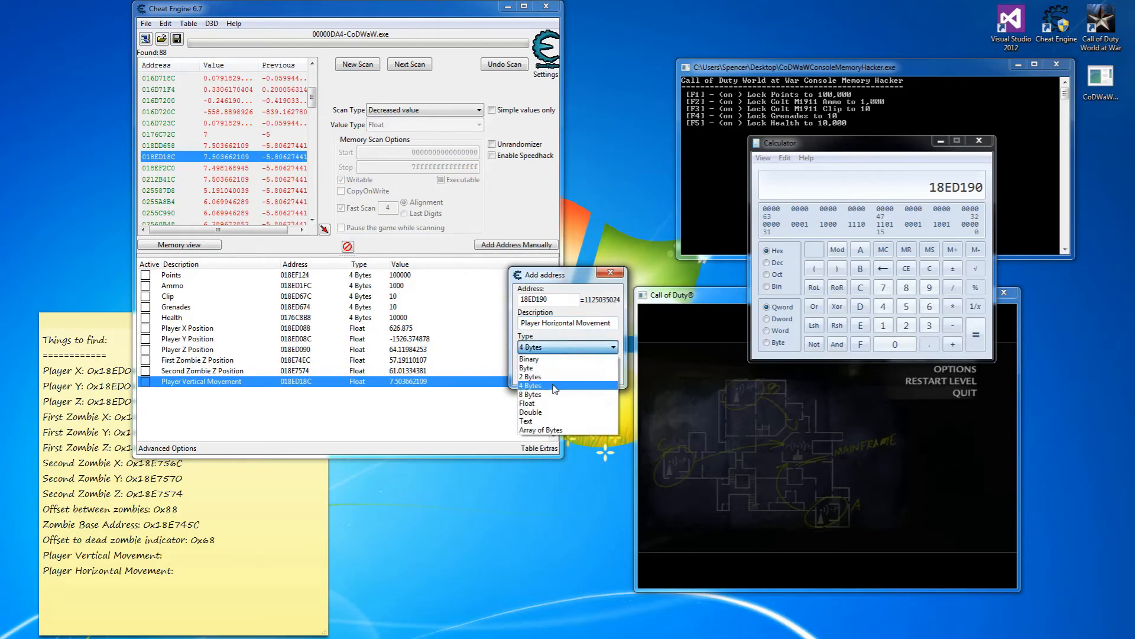
click(550, 404)
click(557, 377)
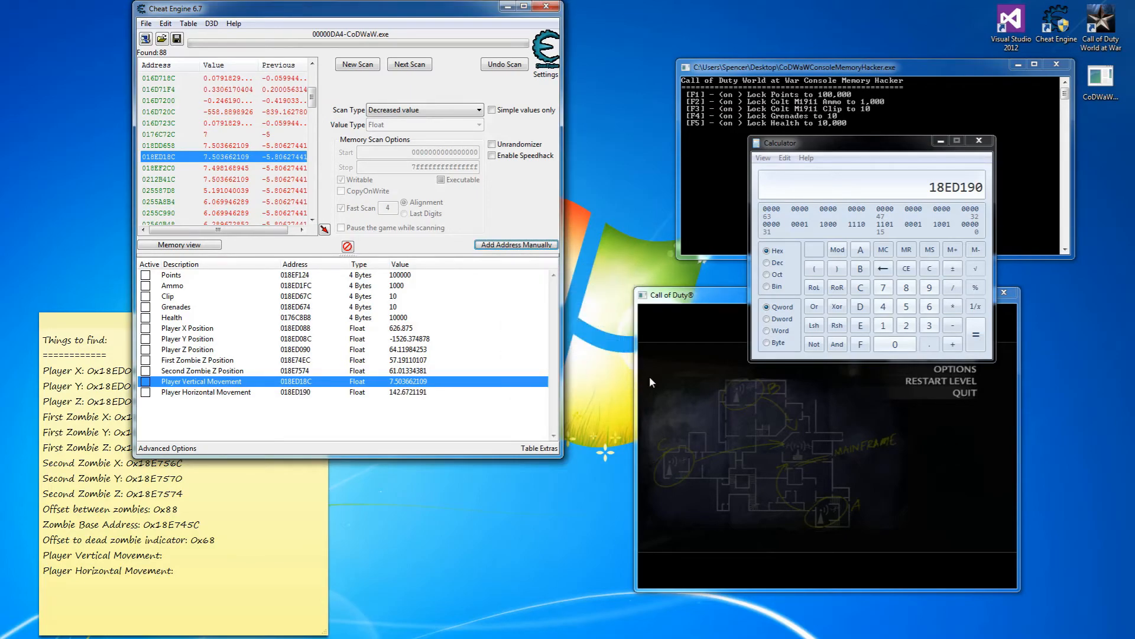
click(667, 389)
click(920, 355)
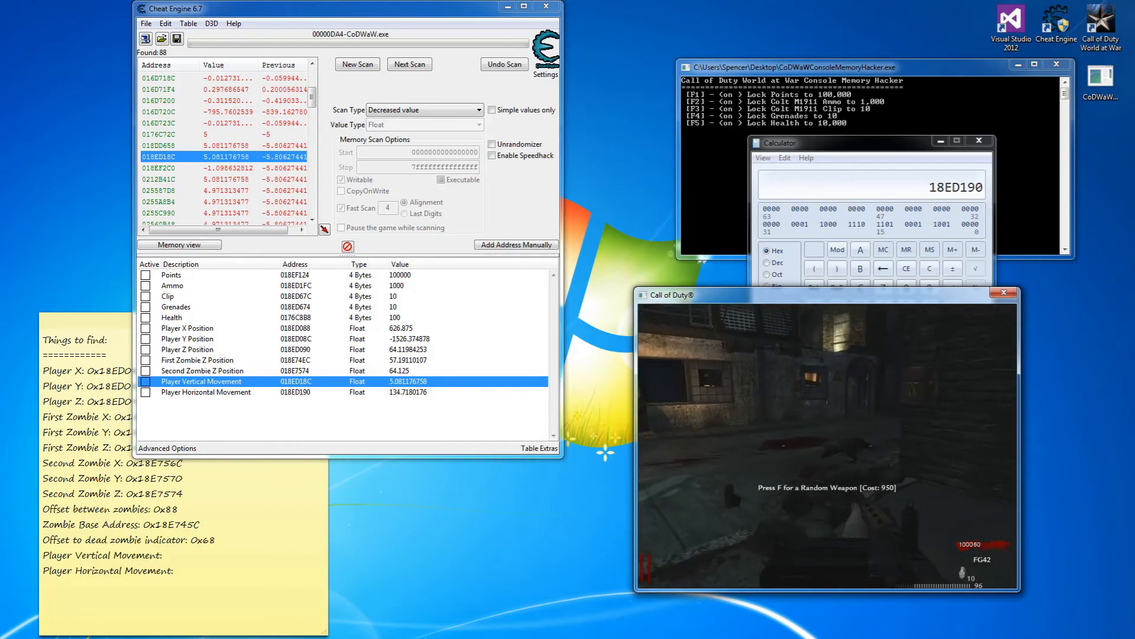
Move the sticky note beside the game and log addresses 0x18ED18C and 0x18ED190.
key(w)
key(alt+Tab)
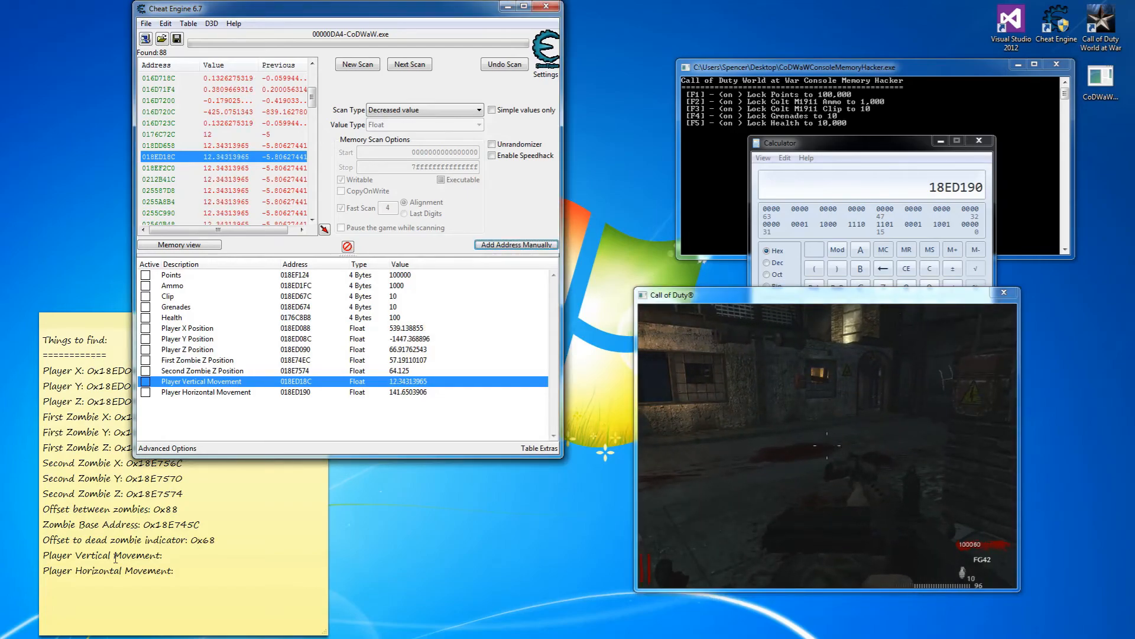
click(195, 556)
drag(201, 324, 637, 245)
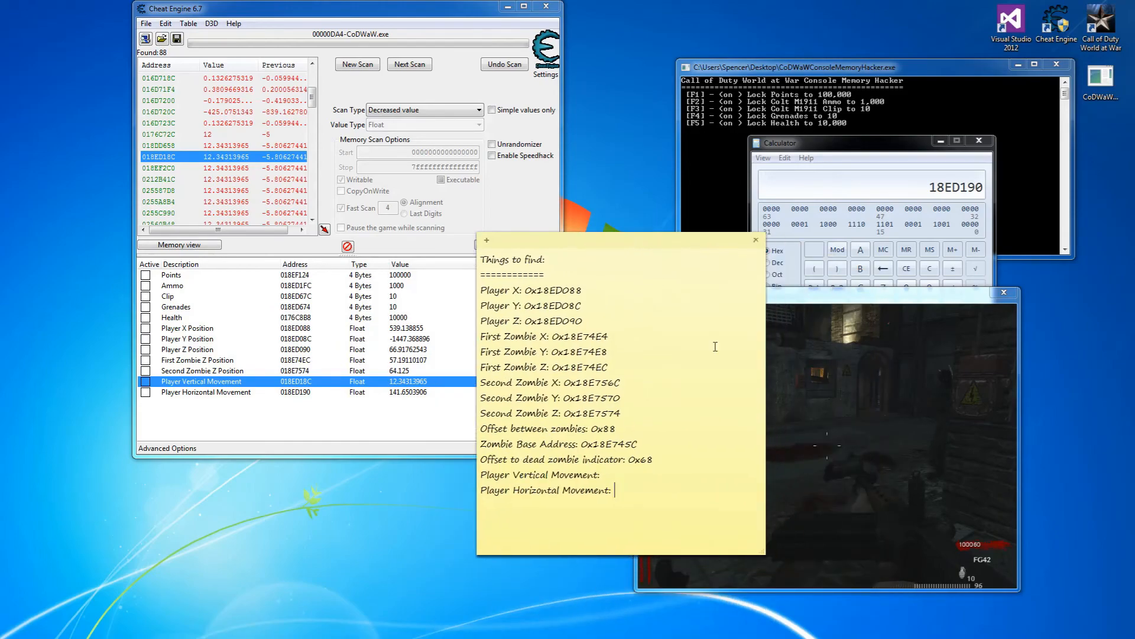
key(Escape)
click(619, 477)
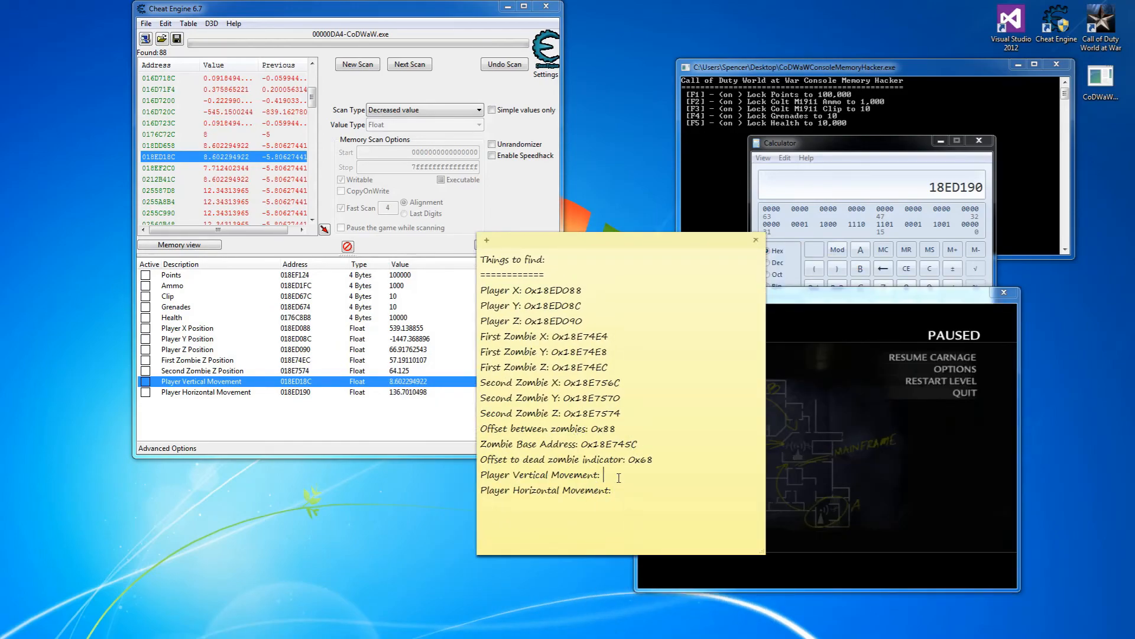
text(0x18ED18)
text(18E)
text(D190)
Cut the Second and First Zombie Z Position entries from the table.
click(287, 371)
right_click(286, 372)
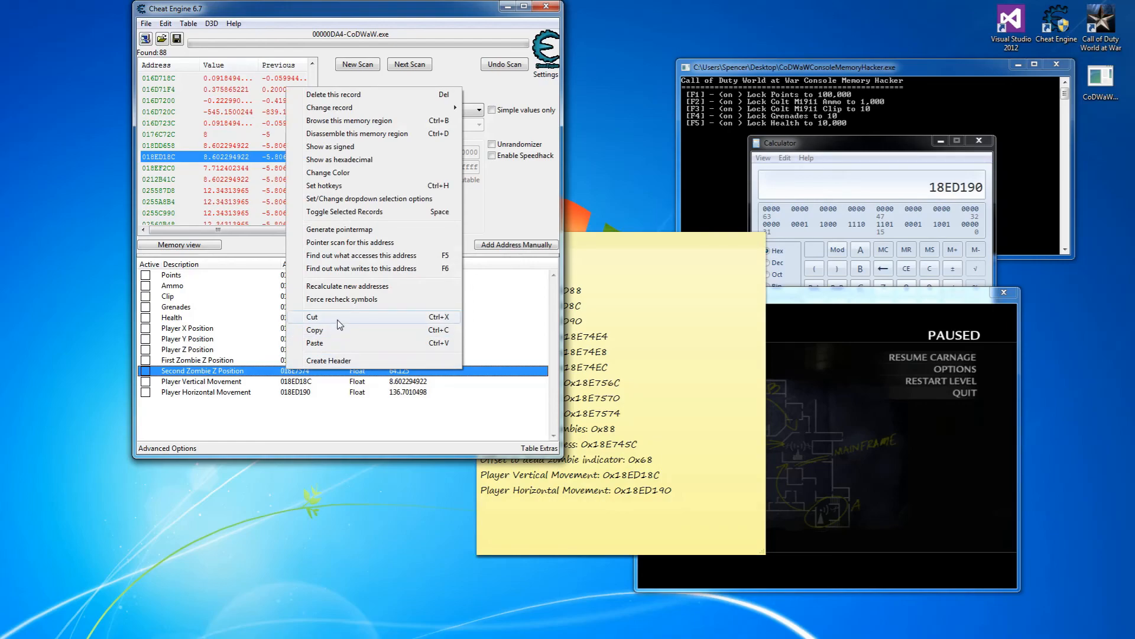
click(339, 321)
click(263, 360)
right_click(262, 360)
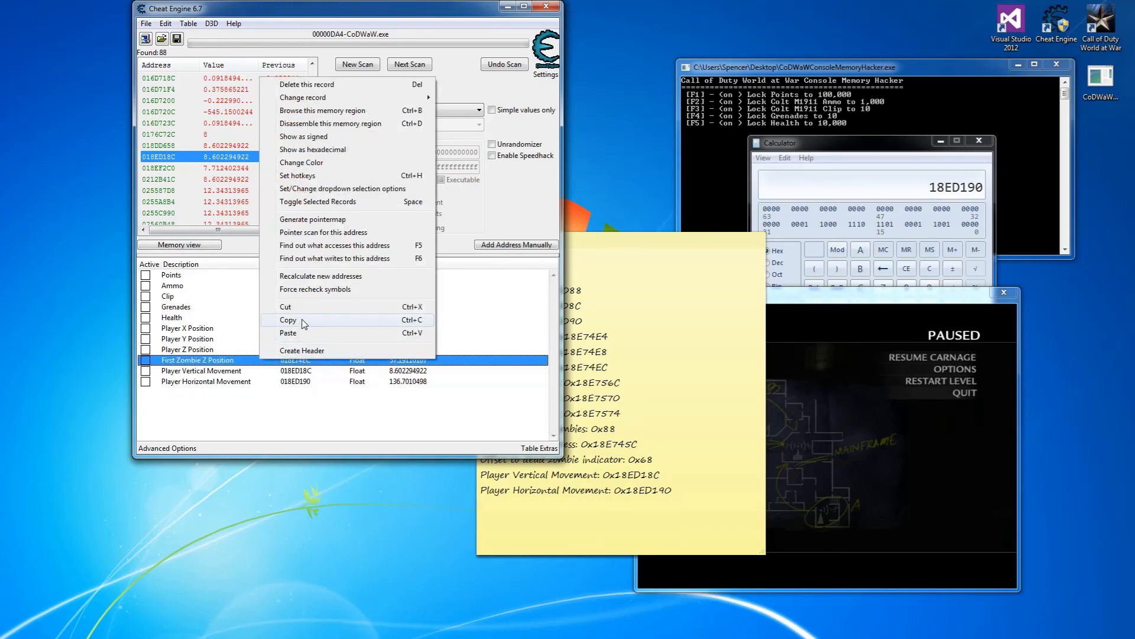
click(296, 307)
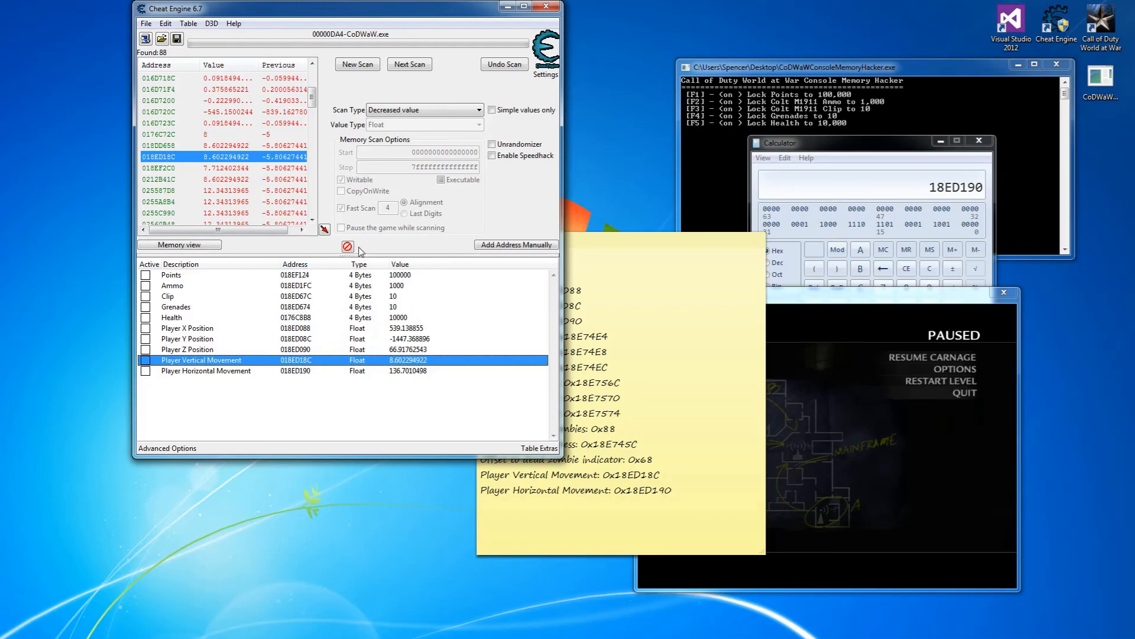
Save the cheat table, replacing the existing CoDWaW.CT.
click(176, 38)
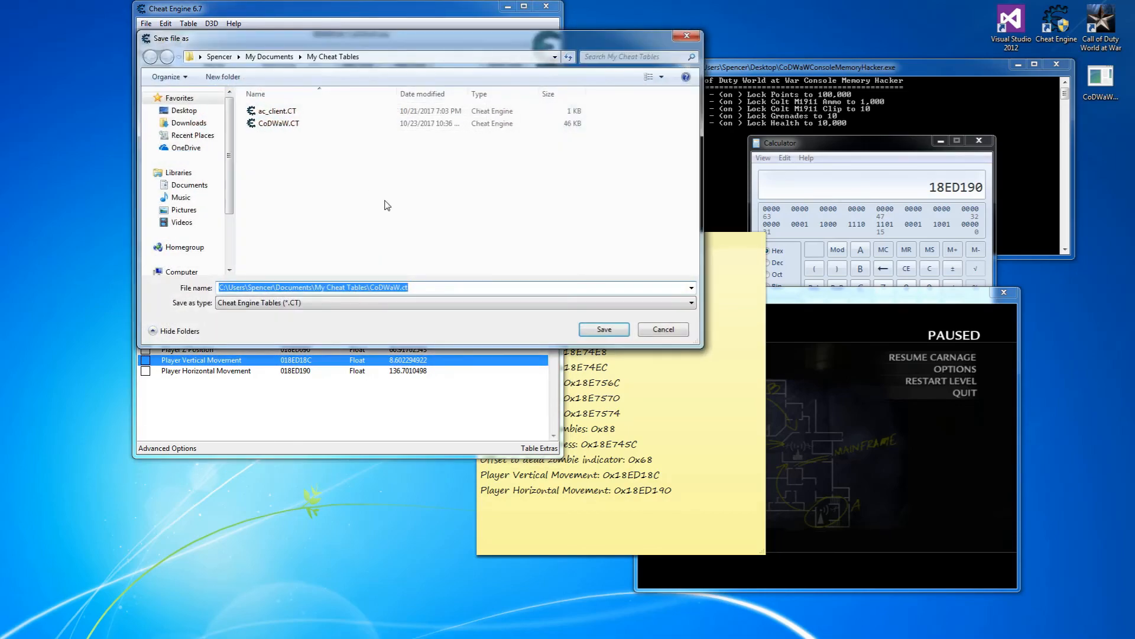
click(604, 329)
click(603, 331)
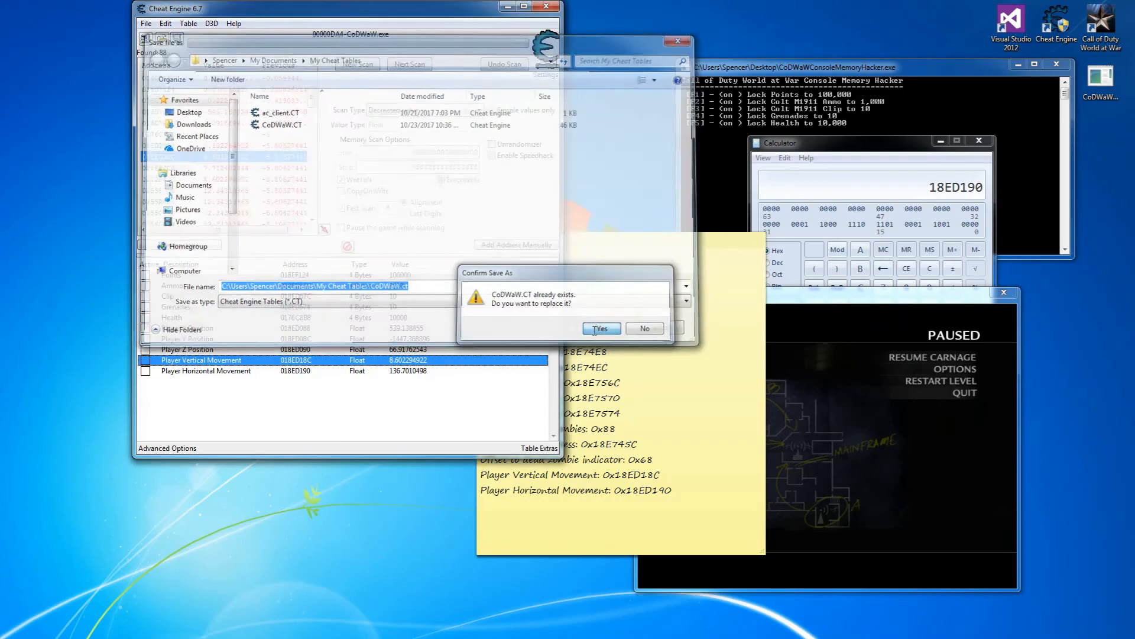